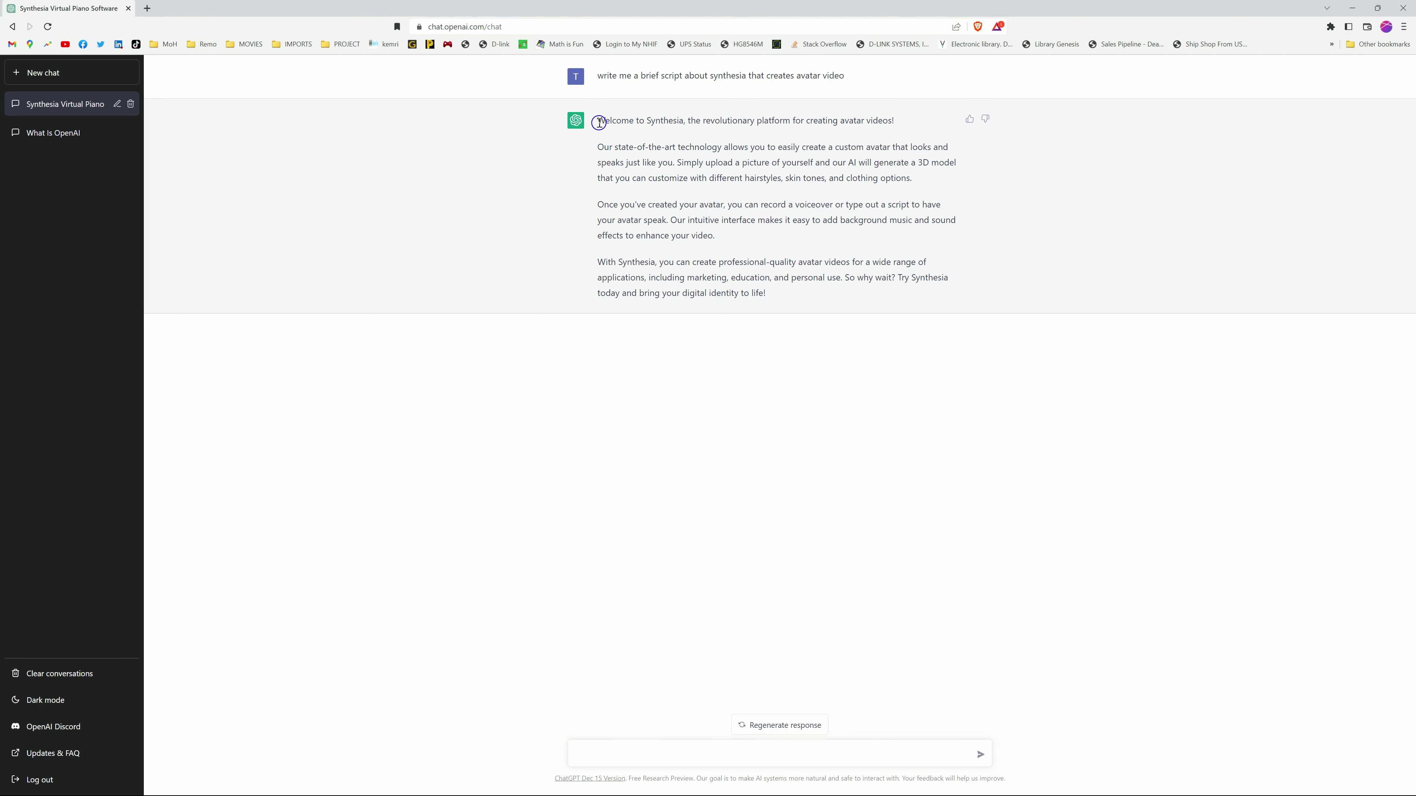
Highlight ChatGPT's response from its first line to the end of the last paragraph
drag(596, 120, 755, 279)
drag(756, 278, 772, 297)
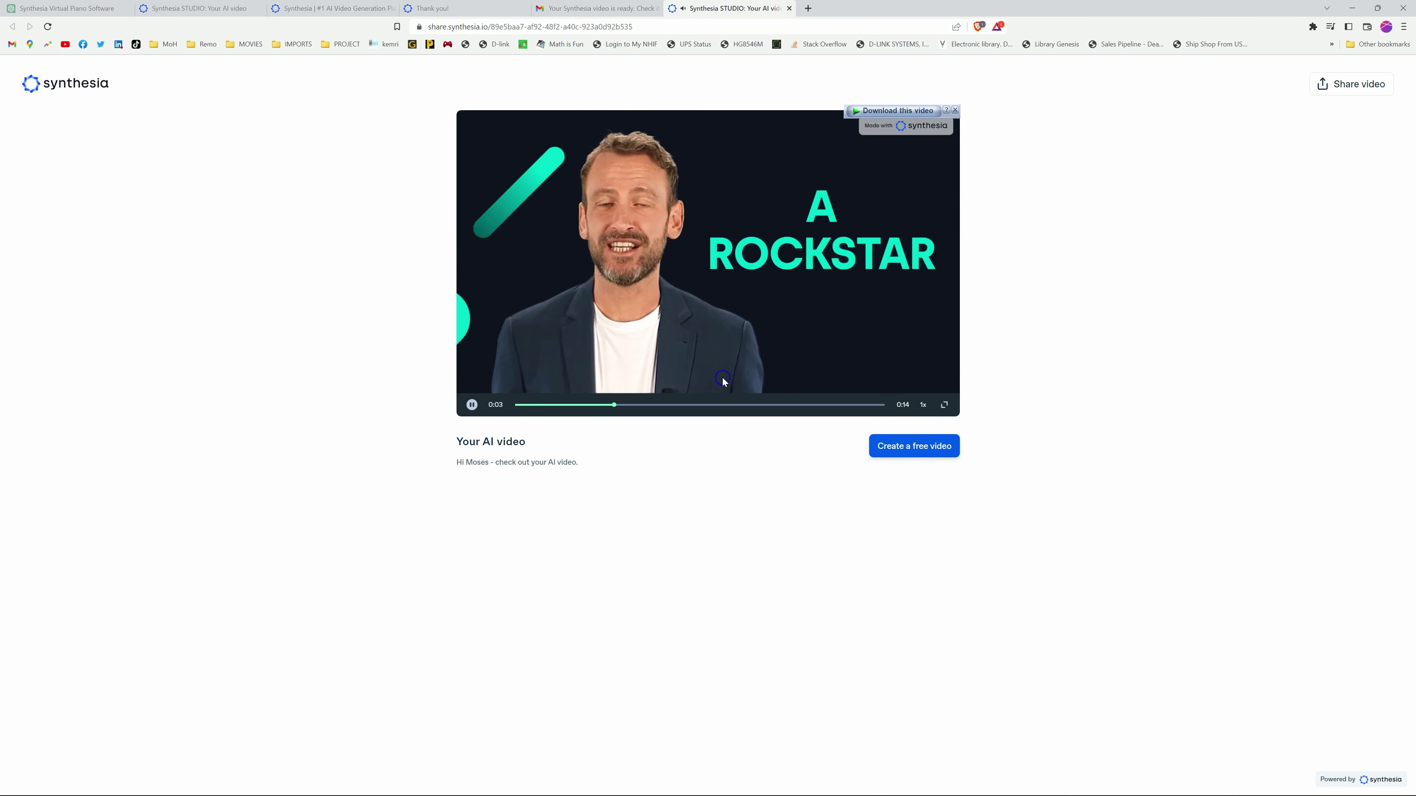
Brush over the pencil beside the pink handbag to erase it
drag(728, 510, 836, 571)
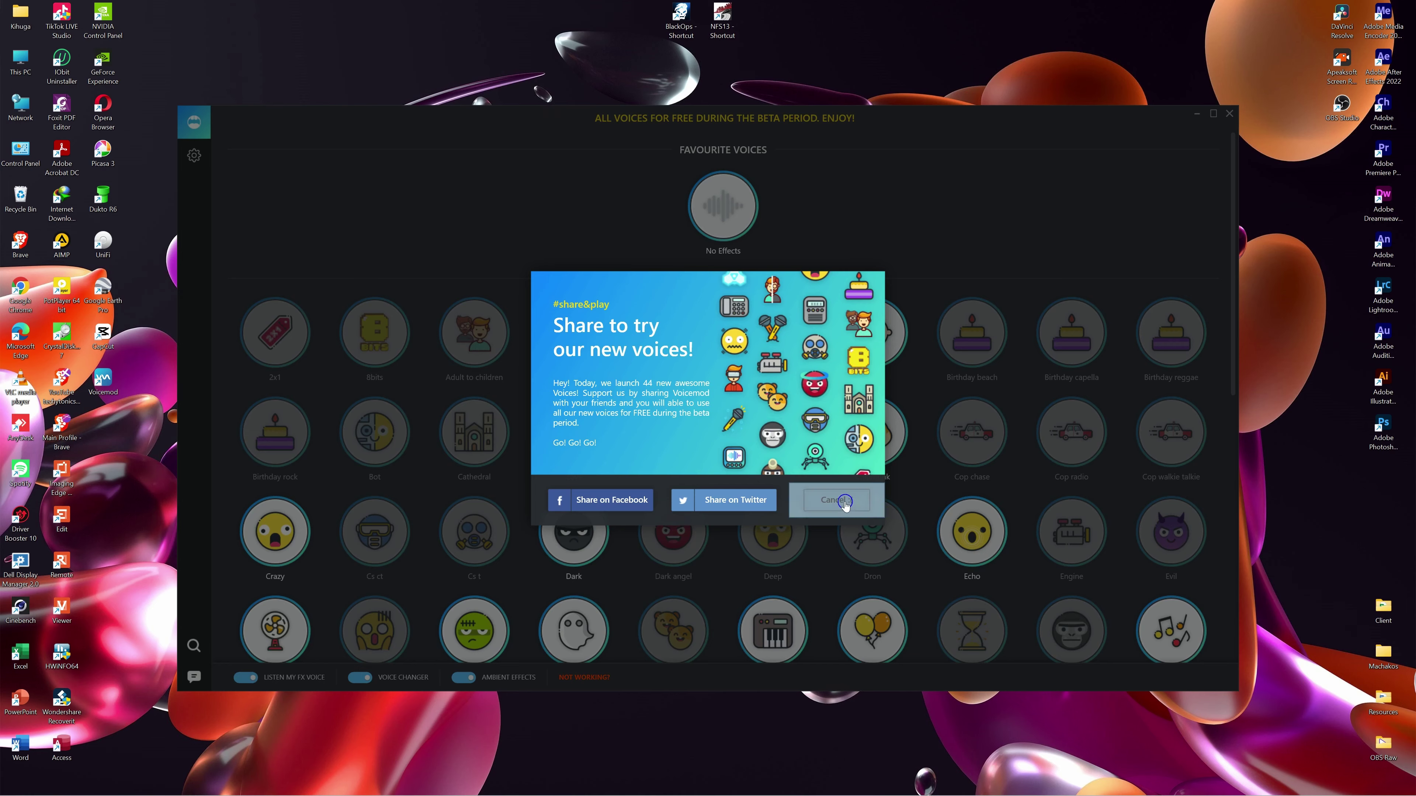
Cancel the 'Share to try our new voices!' promo to reveal the voice library
click(838, 498)
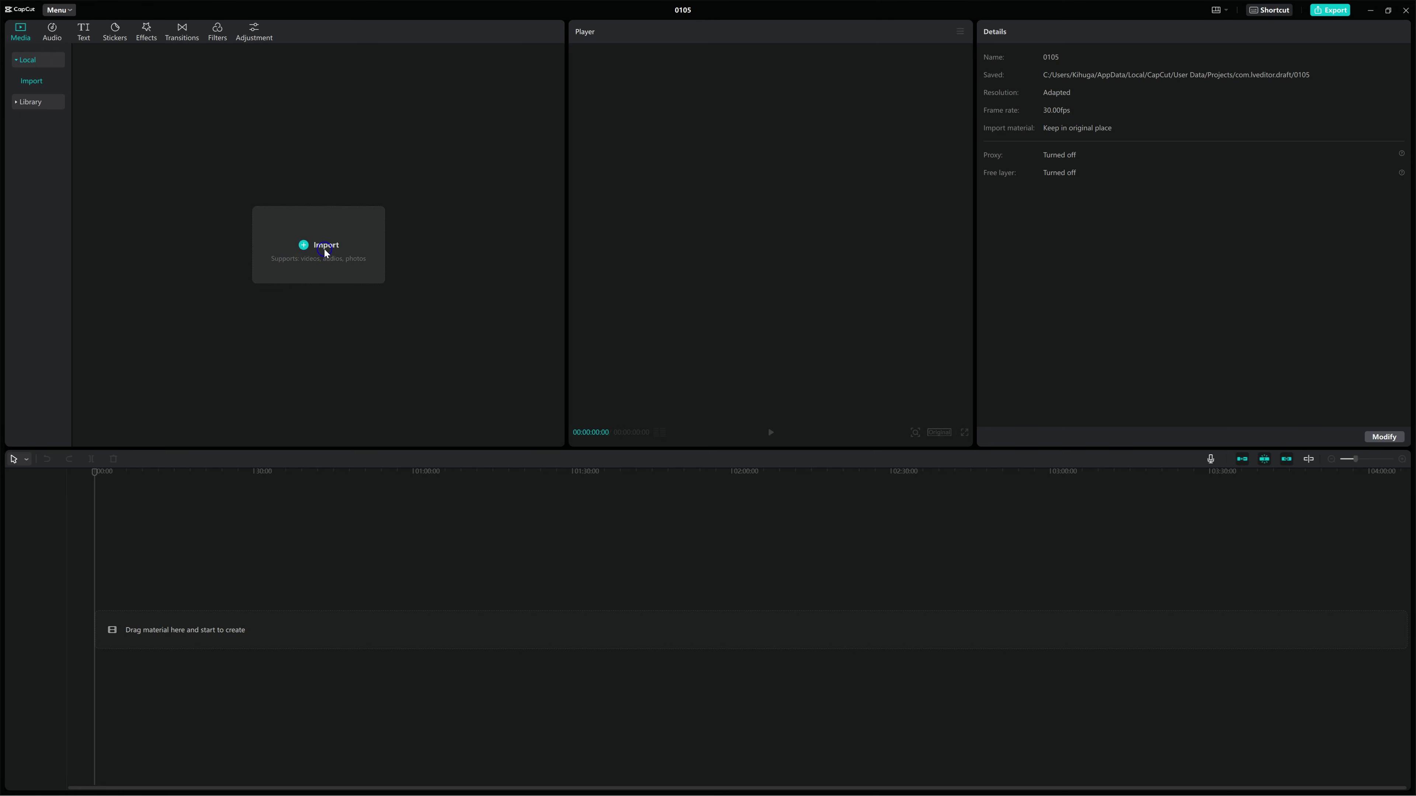
Import 100K APPRECIATION and Reset allformats together, then drag 100K APPRECIATION onto the timeline
click(324, 249)
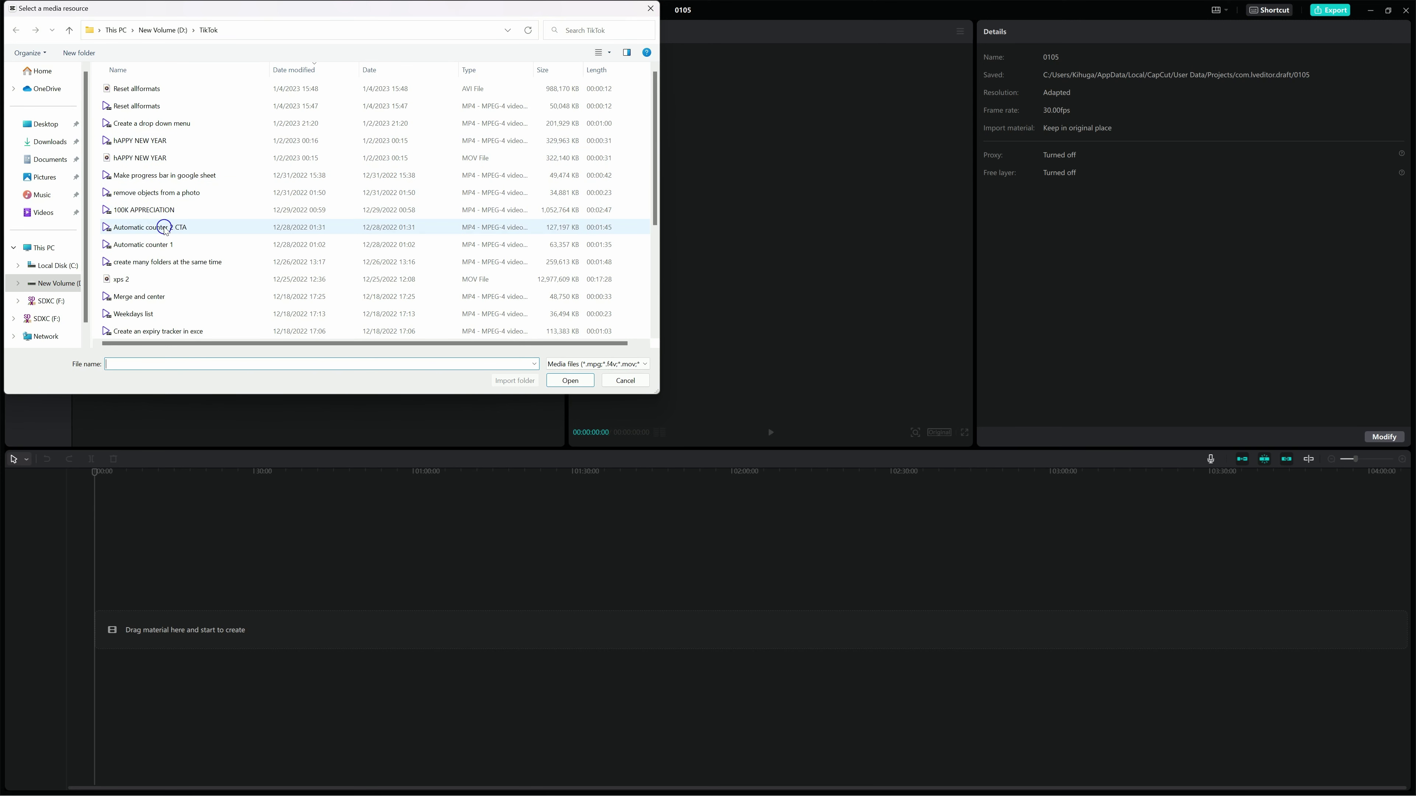
click(159, 211)
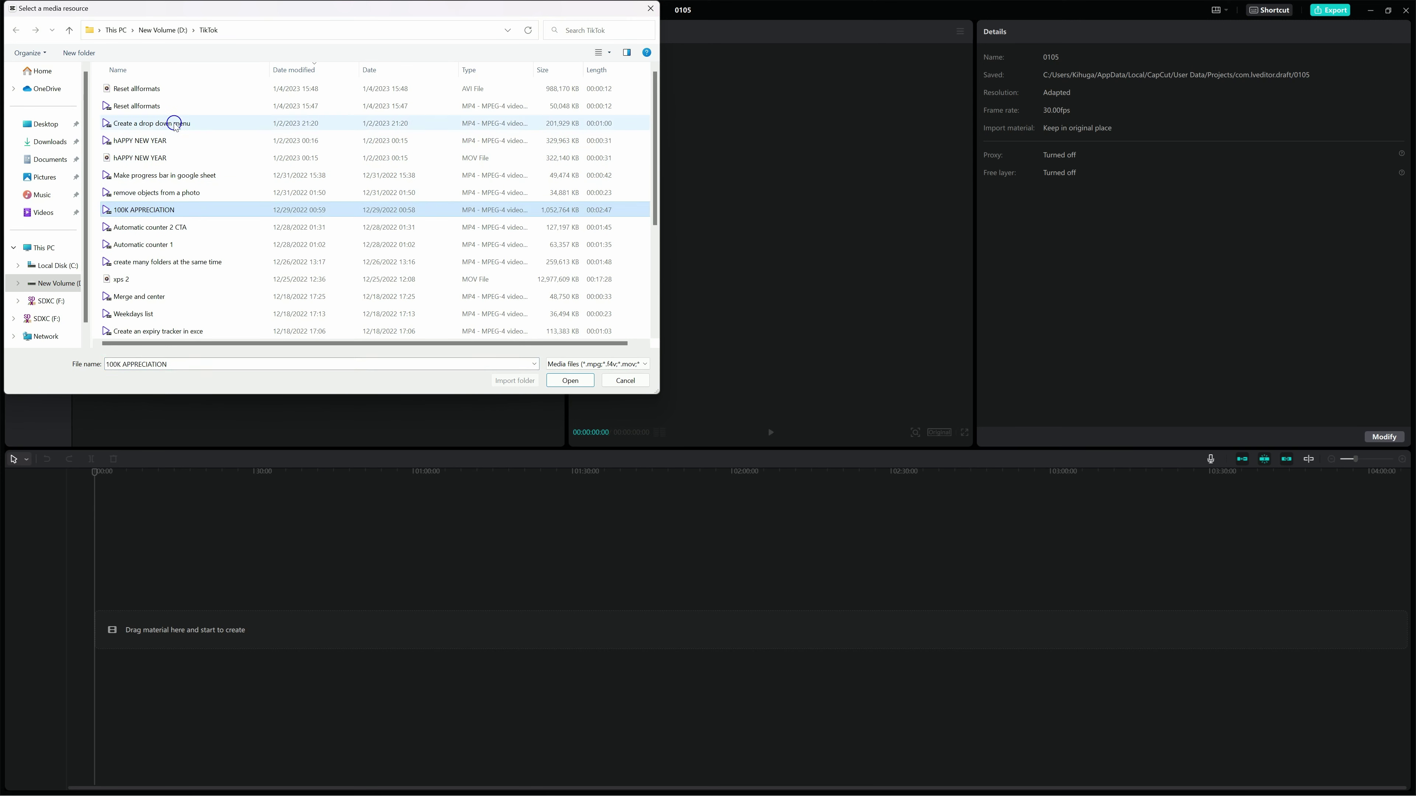
ctrl+click(146, 106)
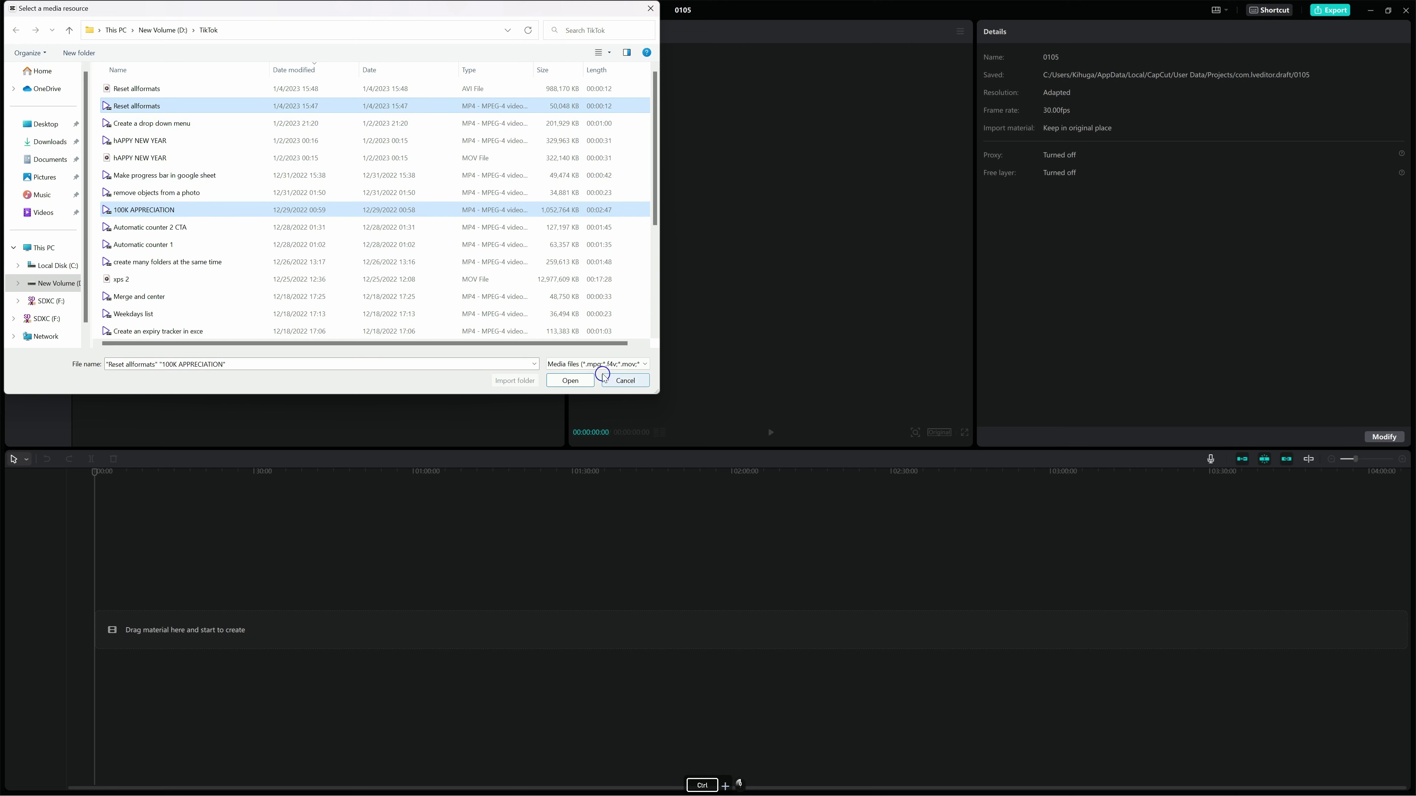
click(569, 381)
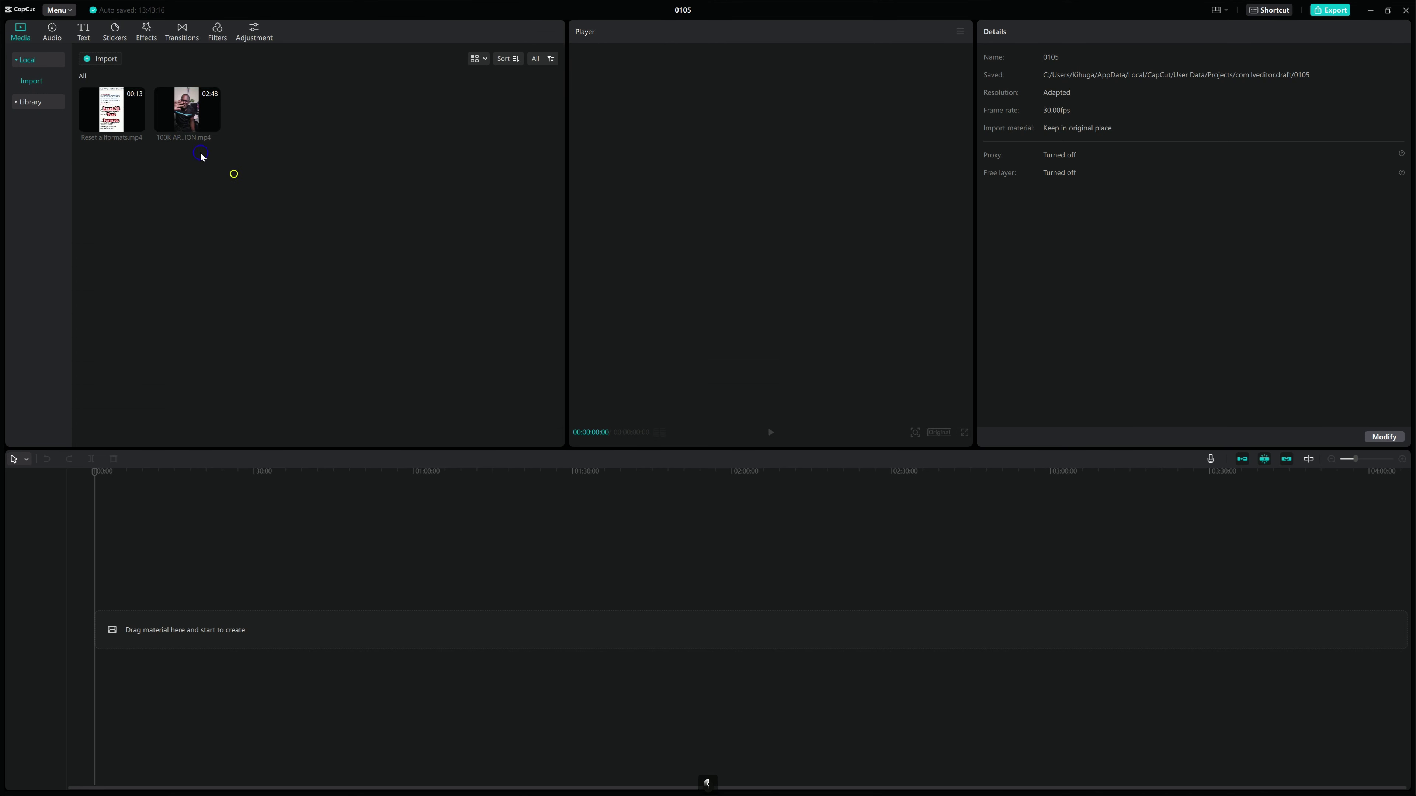
drag(193, 118, 111, 624)
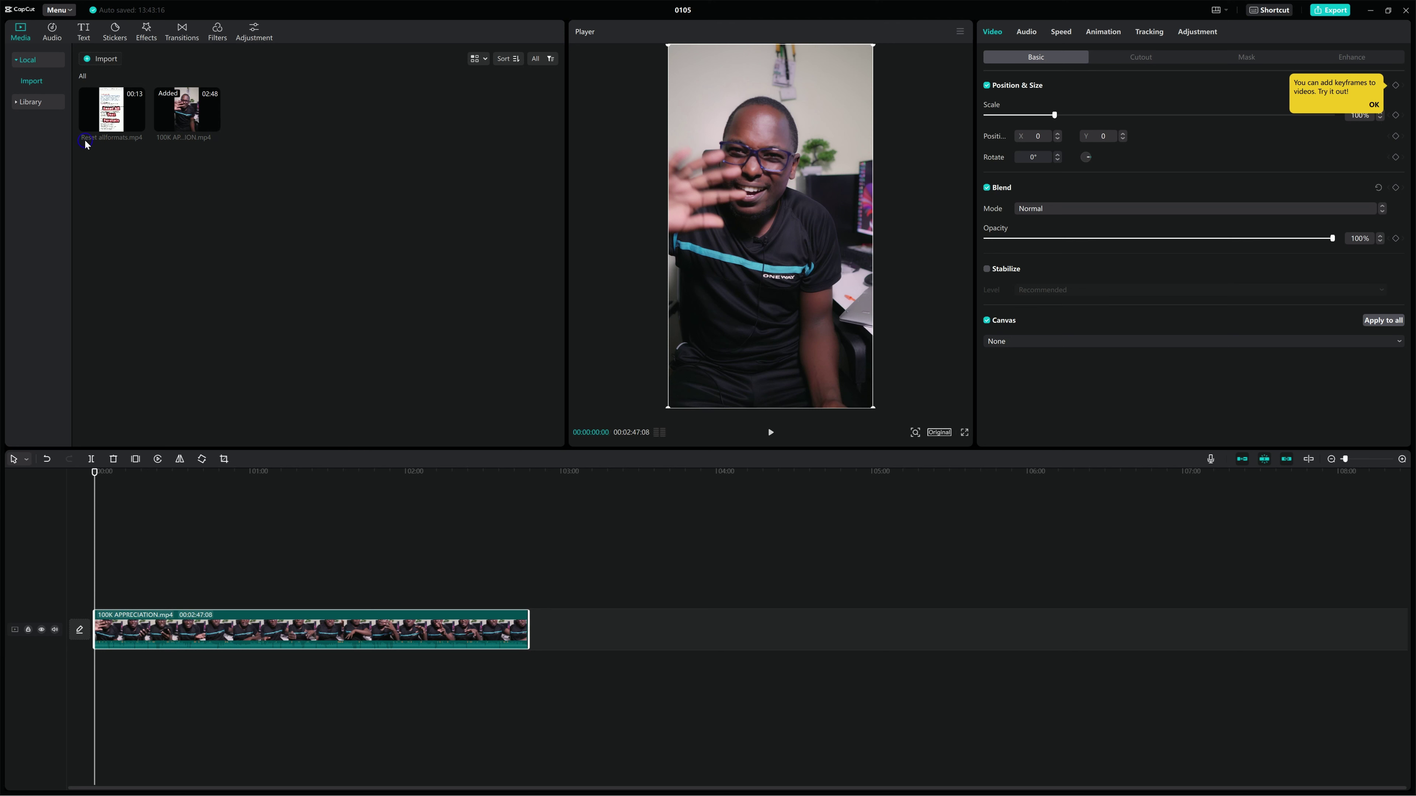
Create English auto captions for the 100K APPRECIATION clip from Text > Auto captions
click(77, 35)
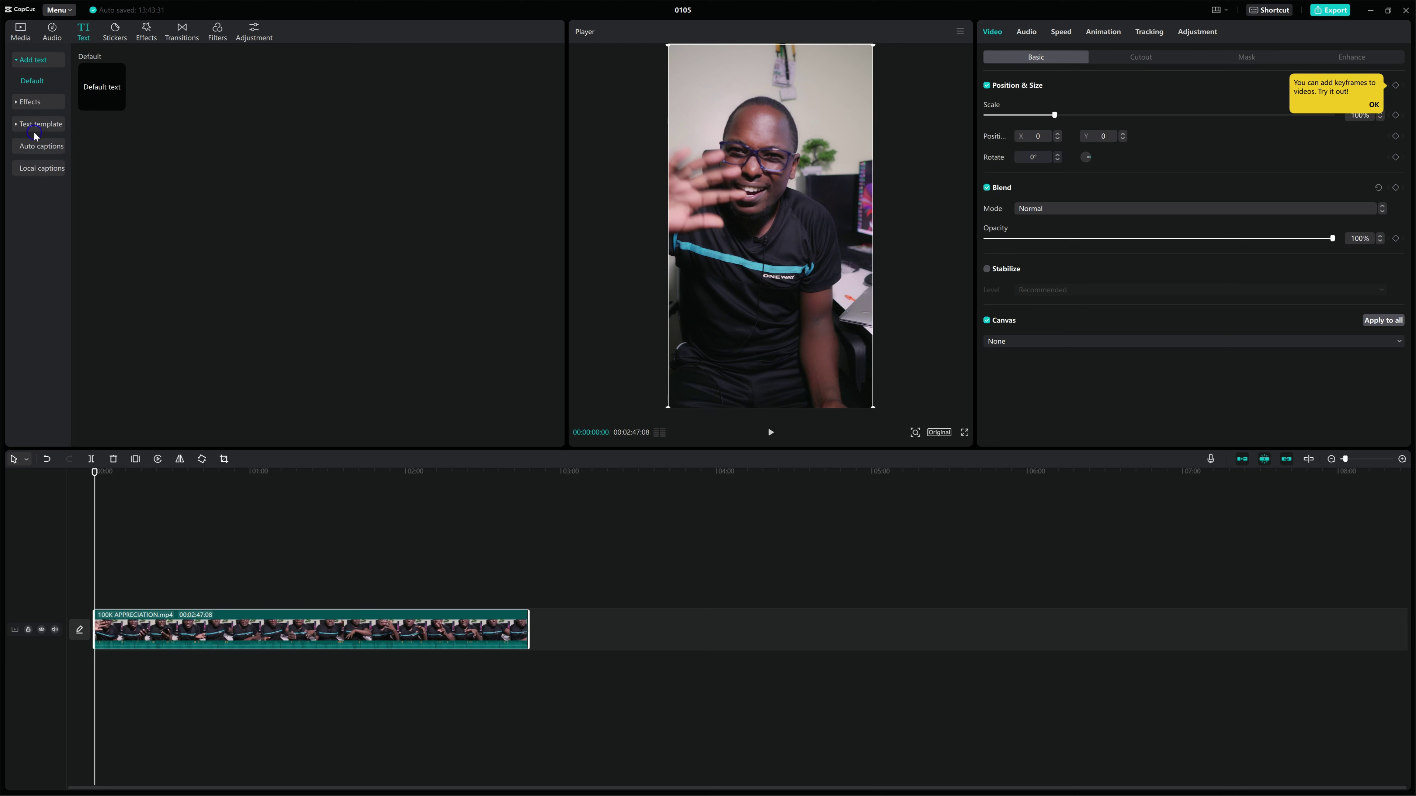
click(39, 127)
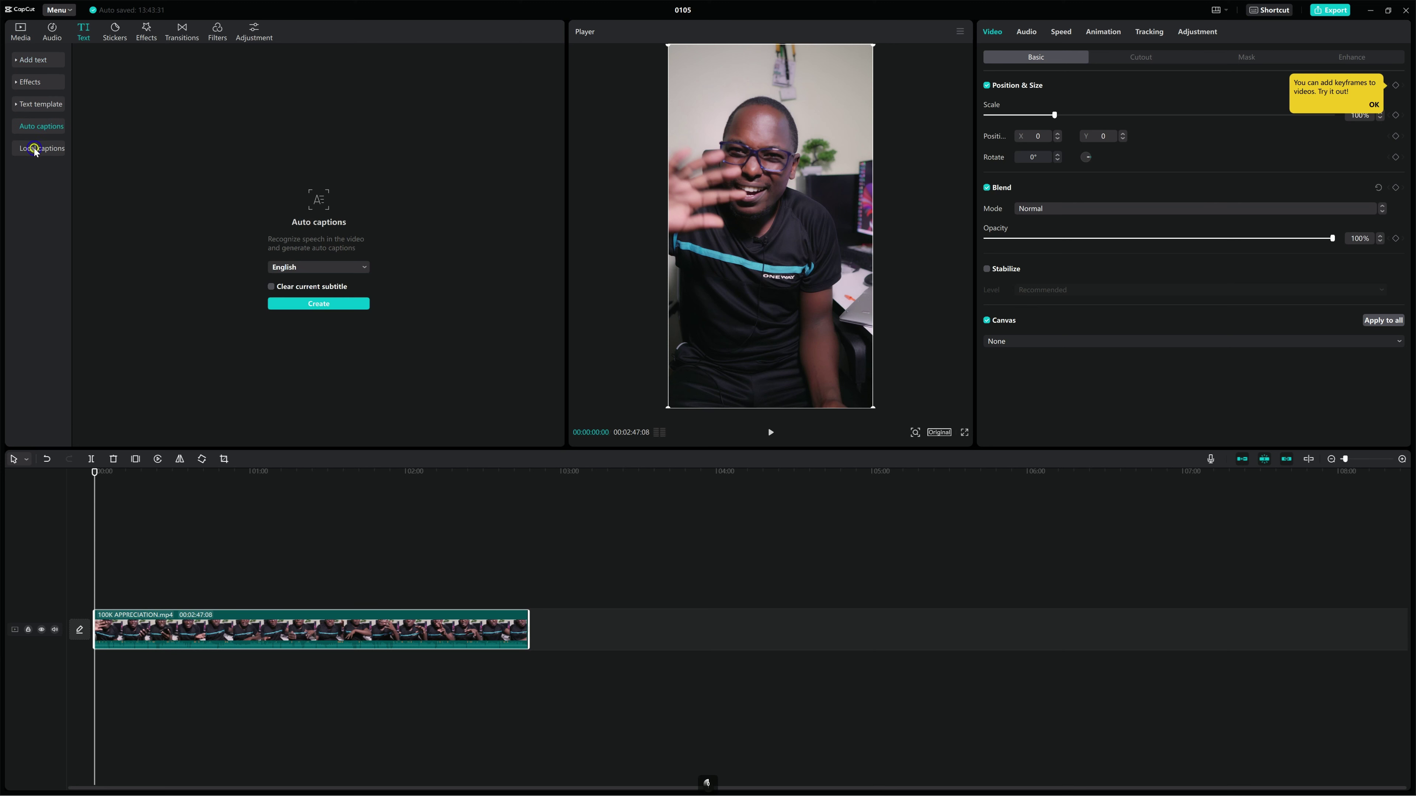
click(309, 268)
click(408, 264)
click(310, 268)
click(329, 285)
click(316, 304)
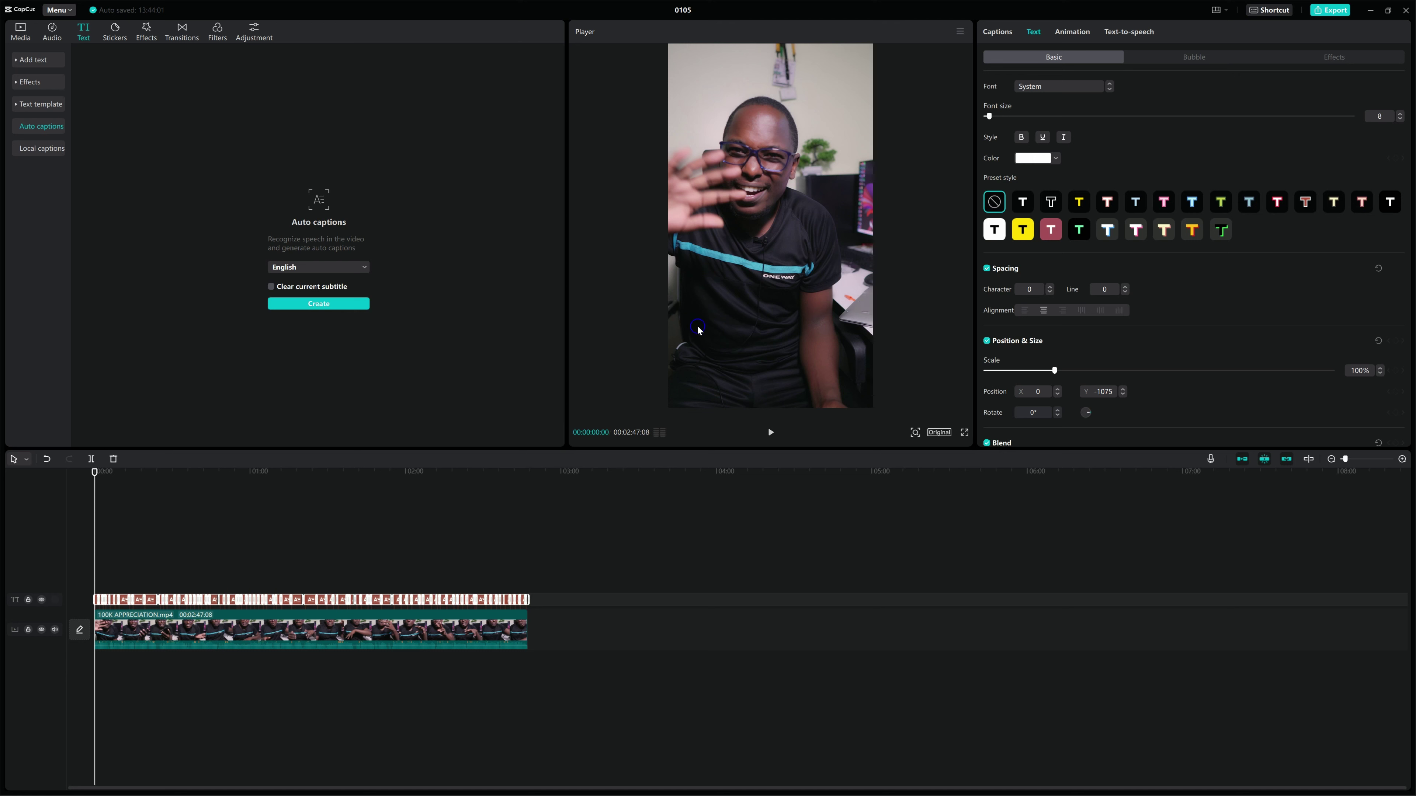
click(121, 481)
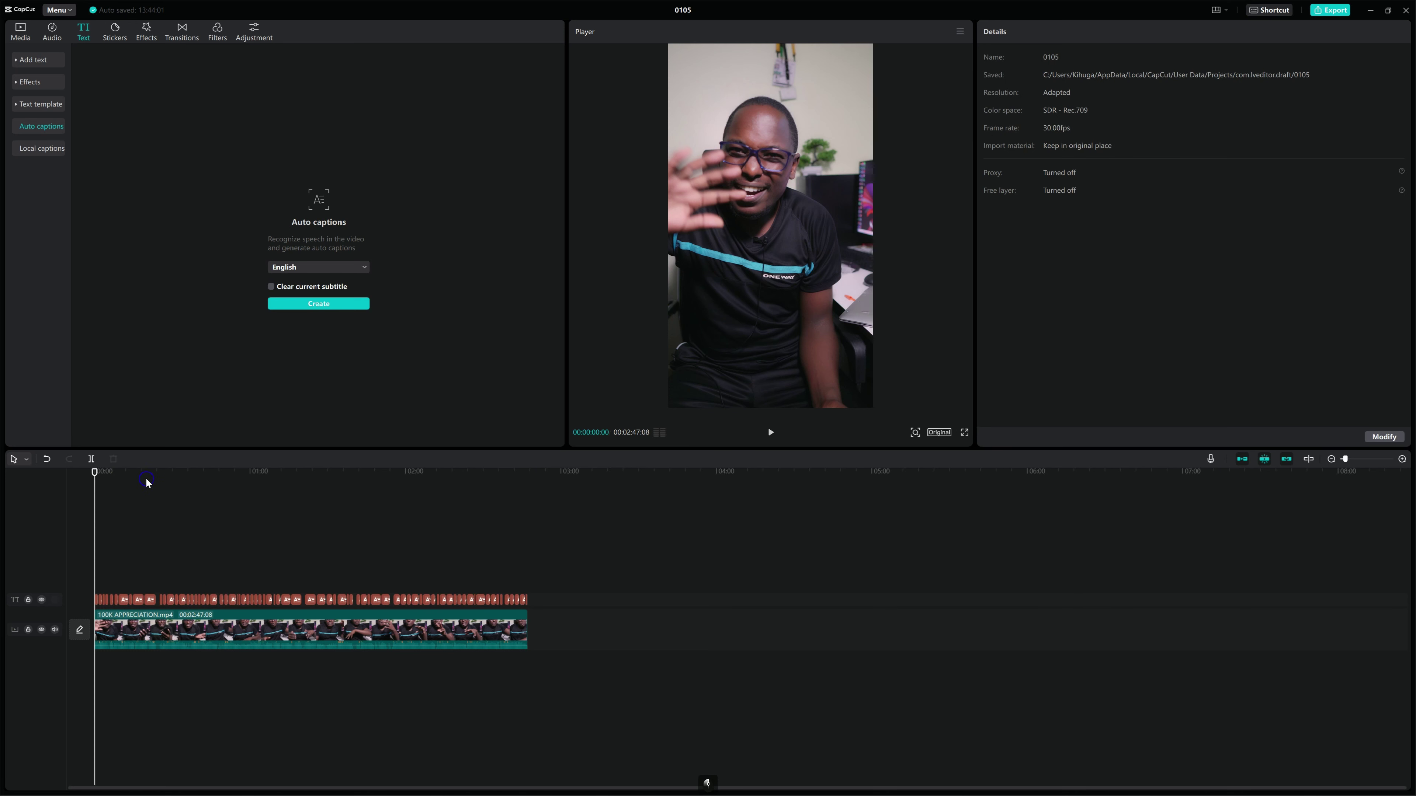
Select a caption around 18 seconds in and scale it up to 153%
click(138, 498)
key(space)
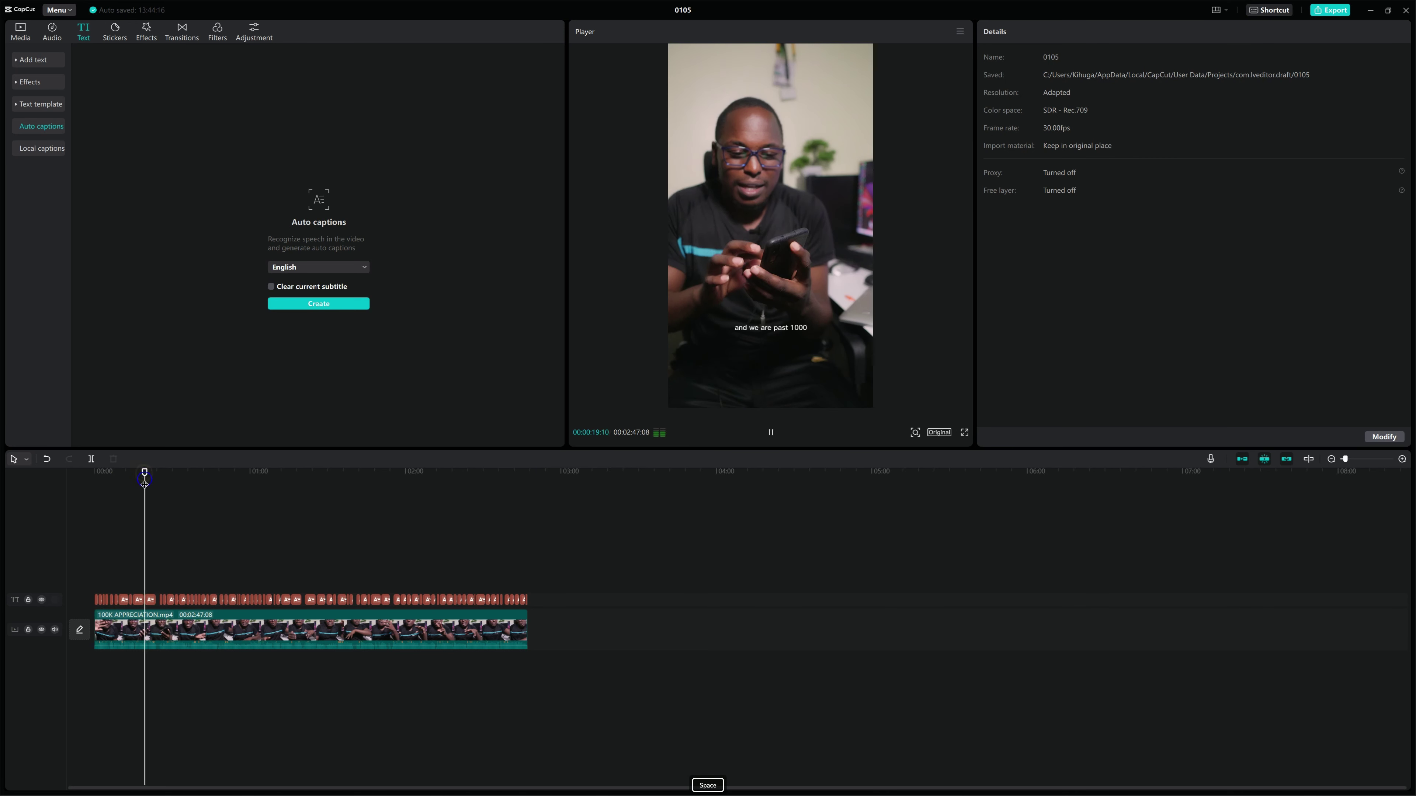
click(755, 330)
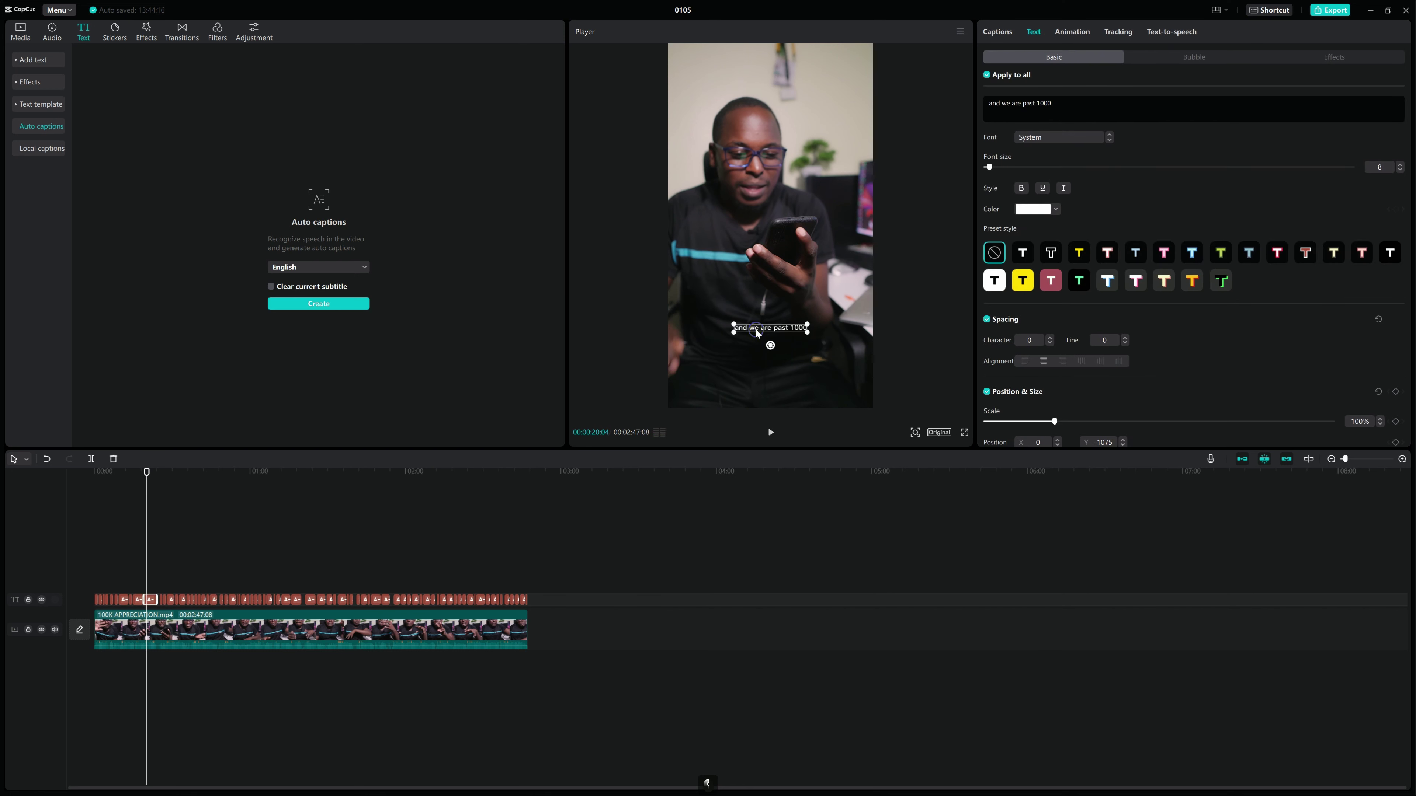
drag(810, 332, 830, 334)
Apply a white outlined preset caption style and preview it in playback
click(1026, 285)
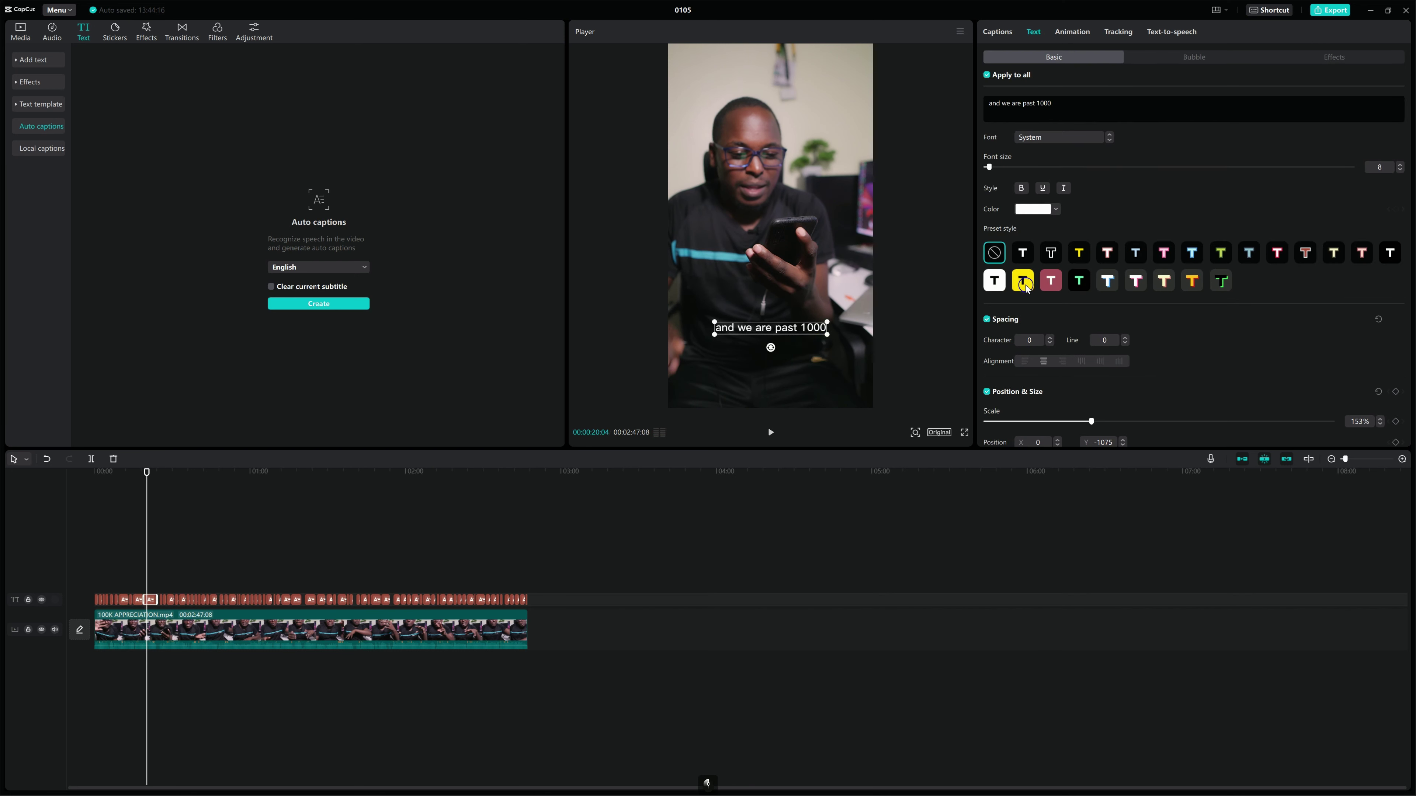
click(1109, 282)
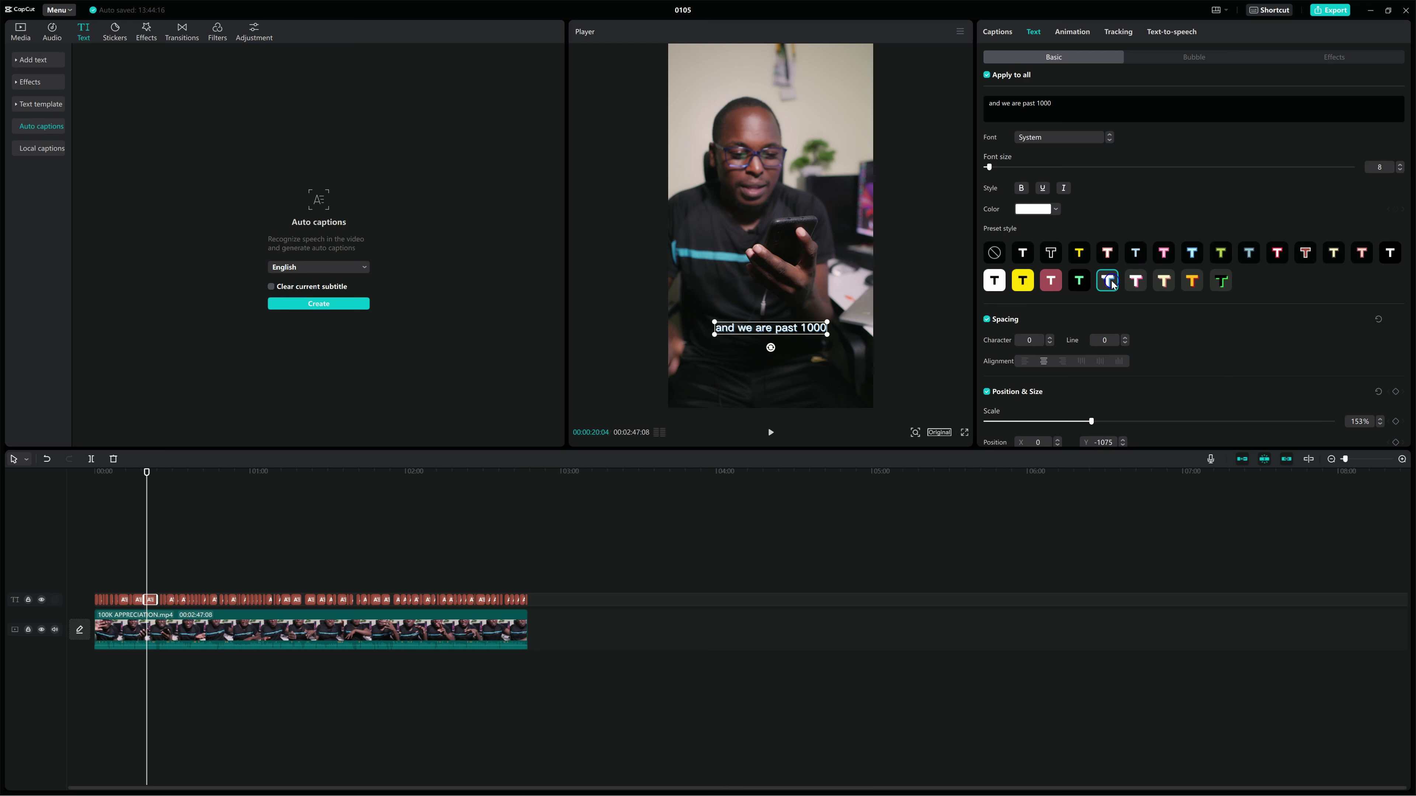
click(1135, 281)
key(space)
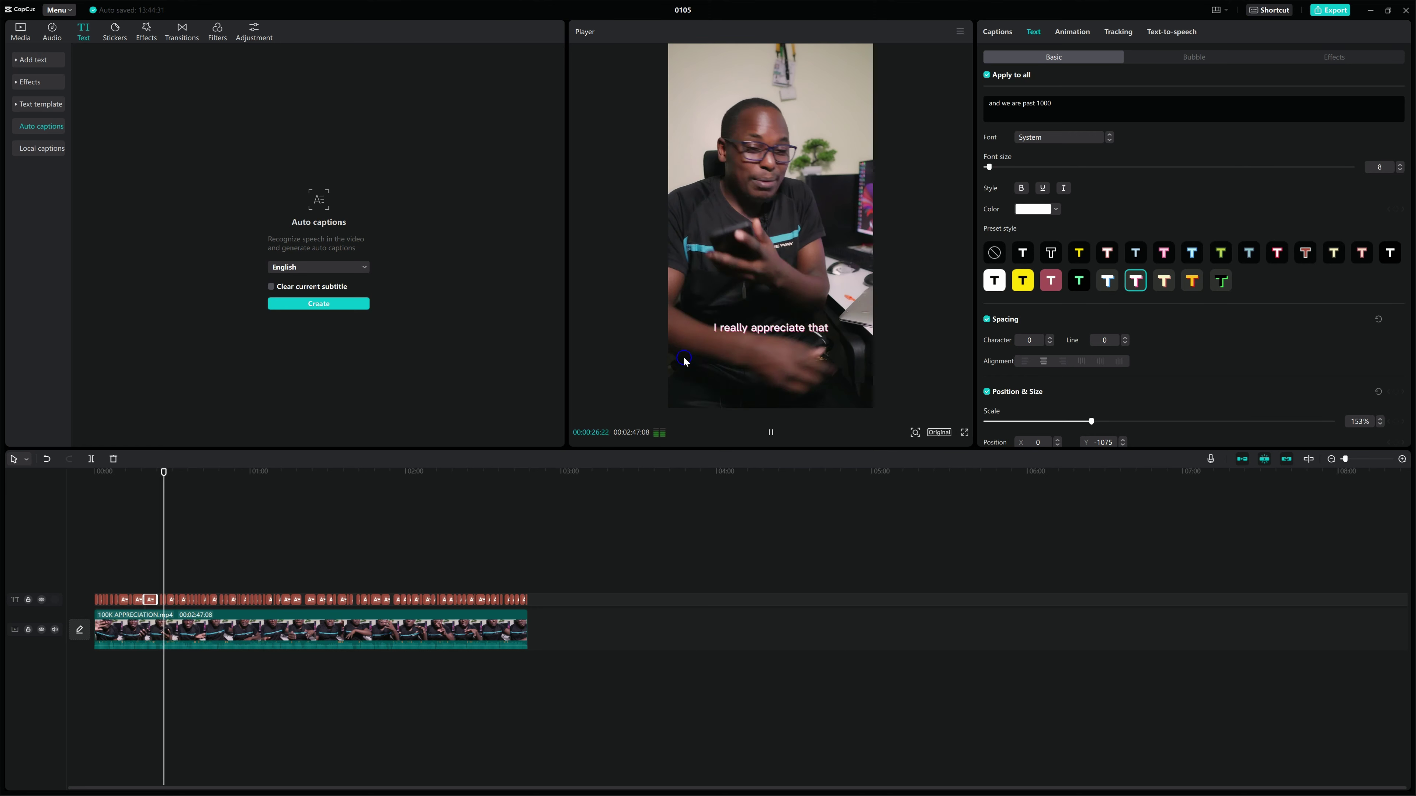
key(space)
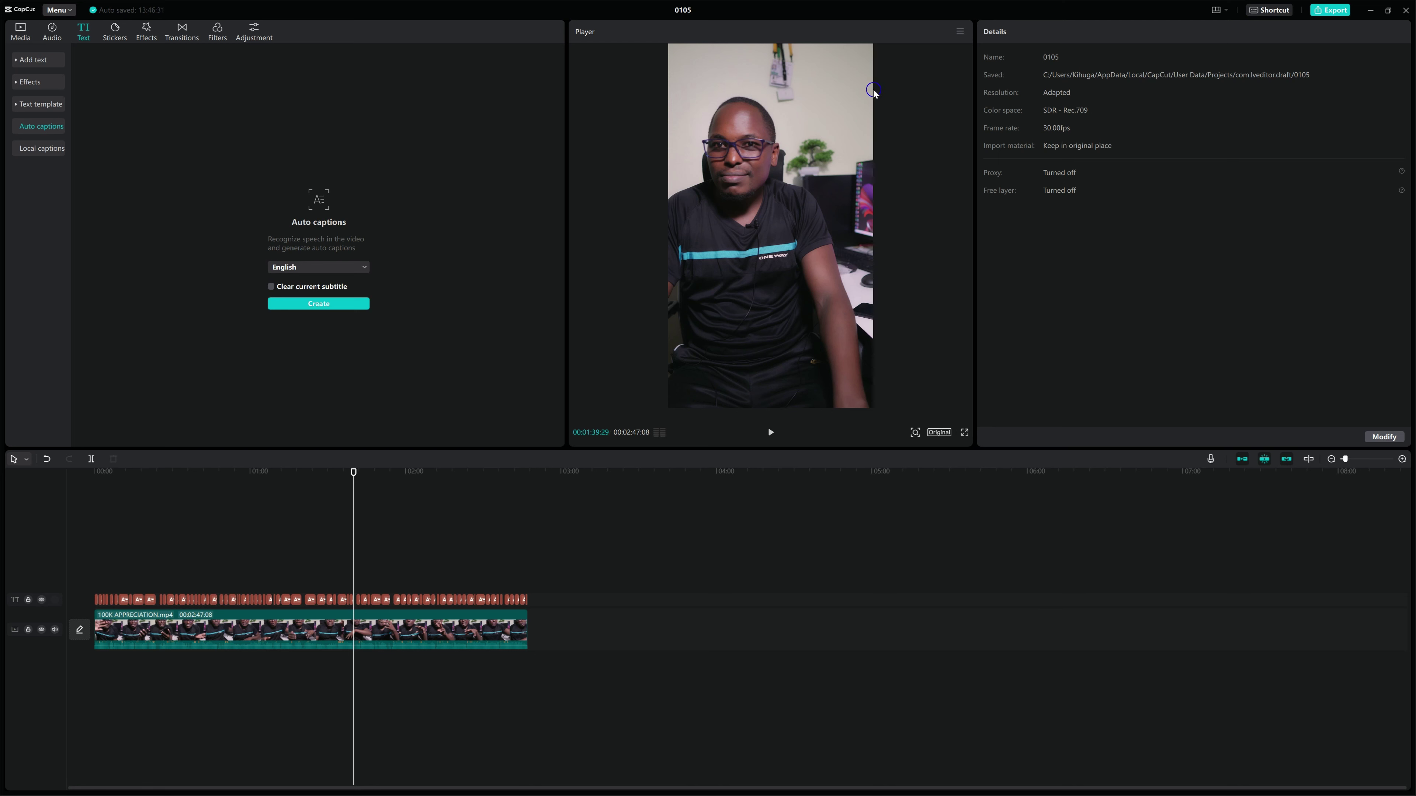
Enable Auto cutout on the 100K APPRECIATION clip to strip its room background
click(329, 630)
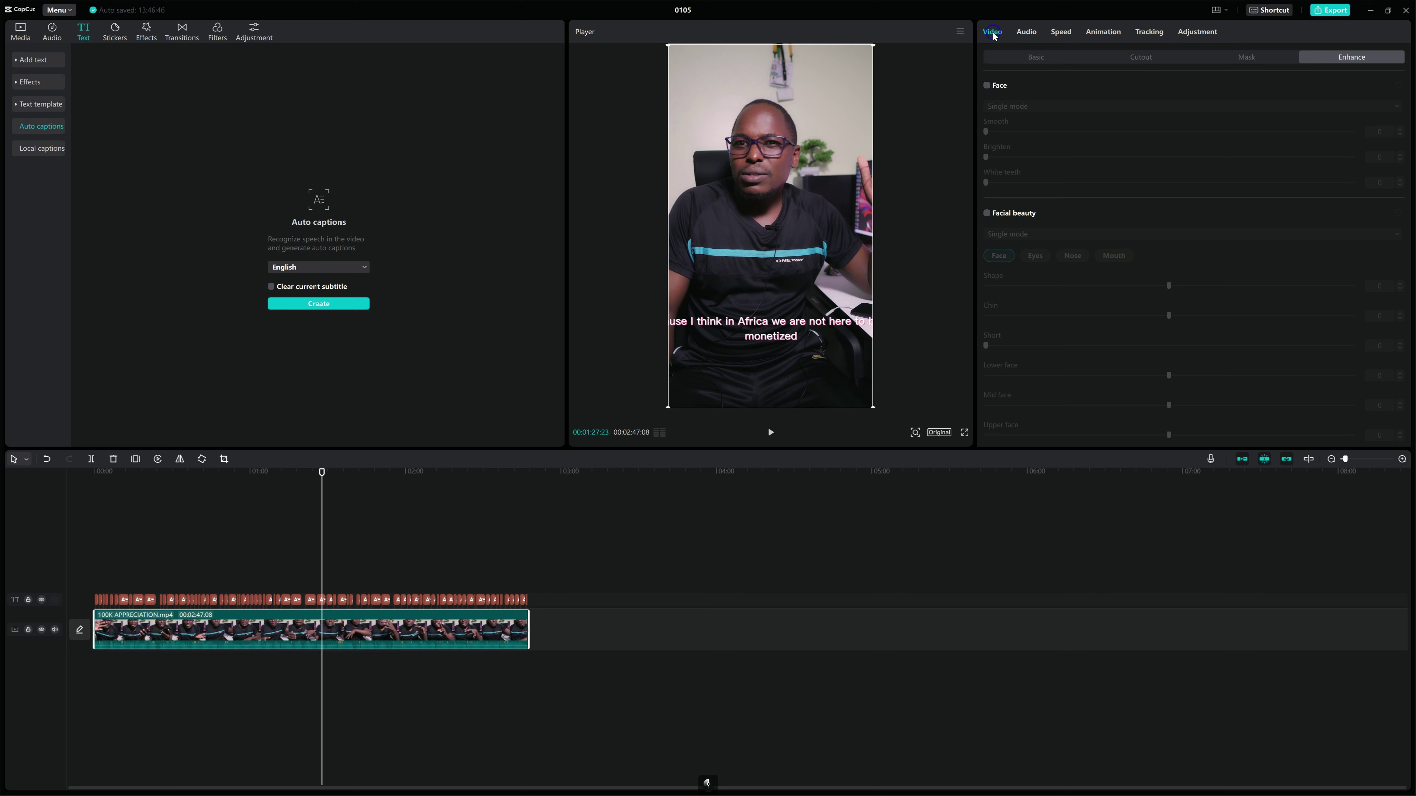
click(1165, 58)
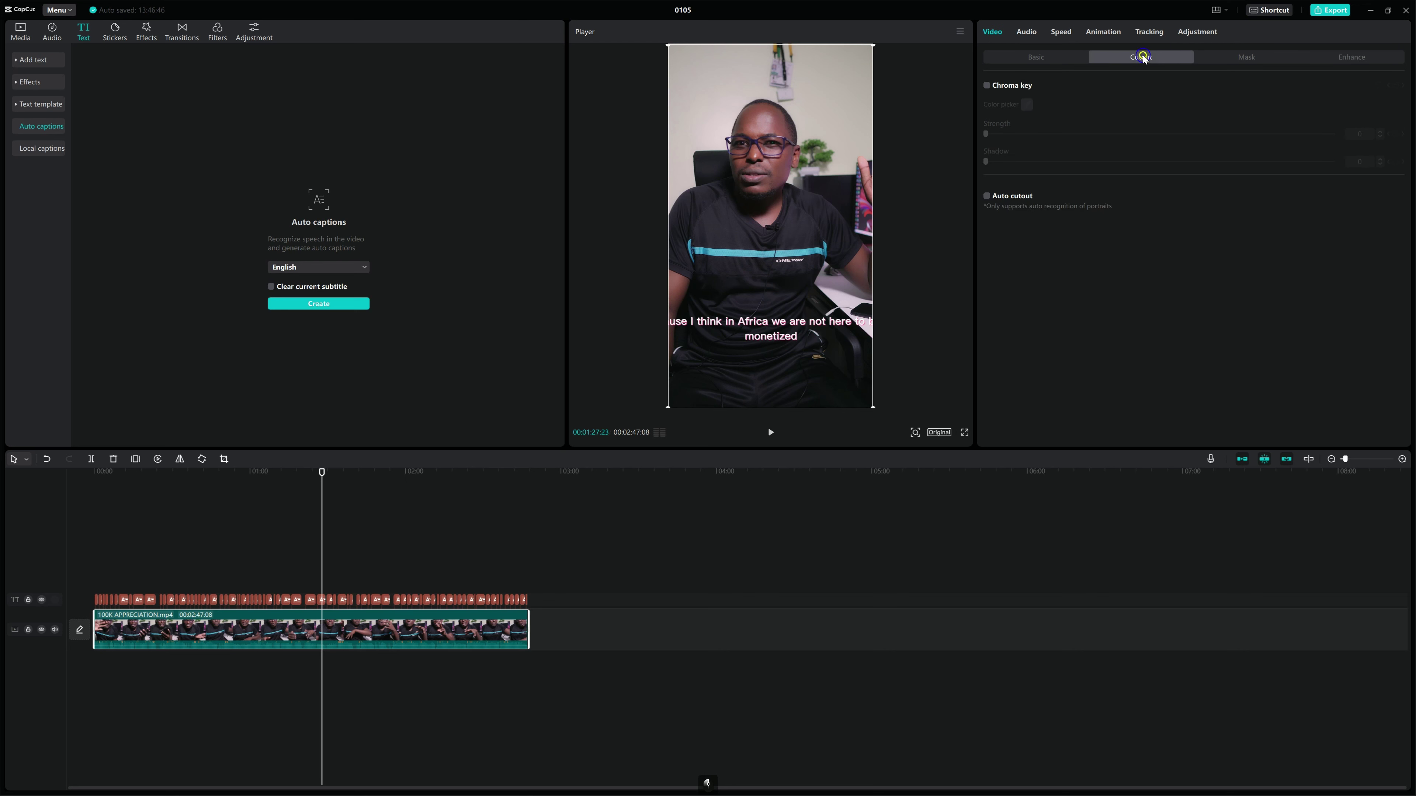
click(987, 196)
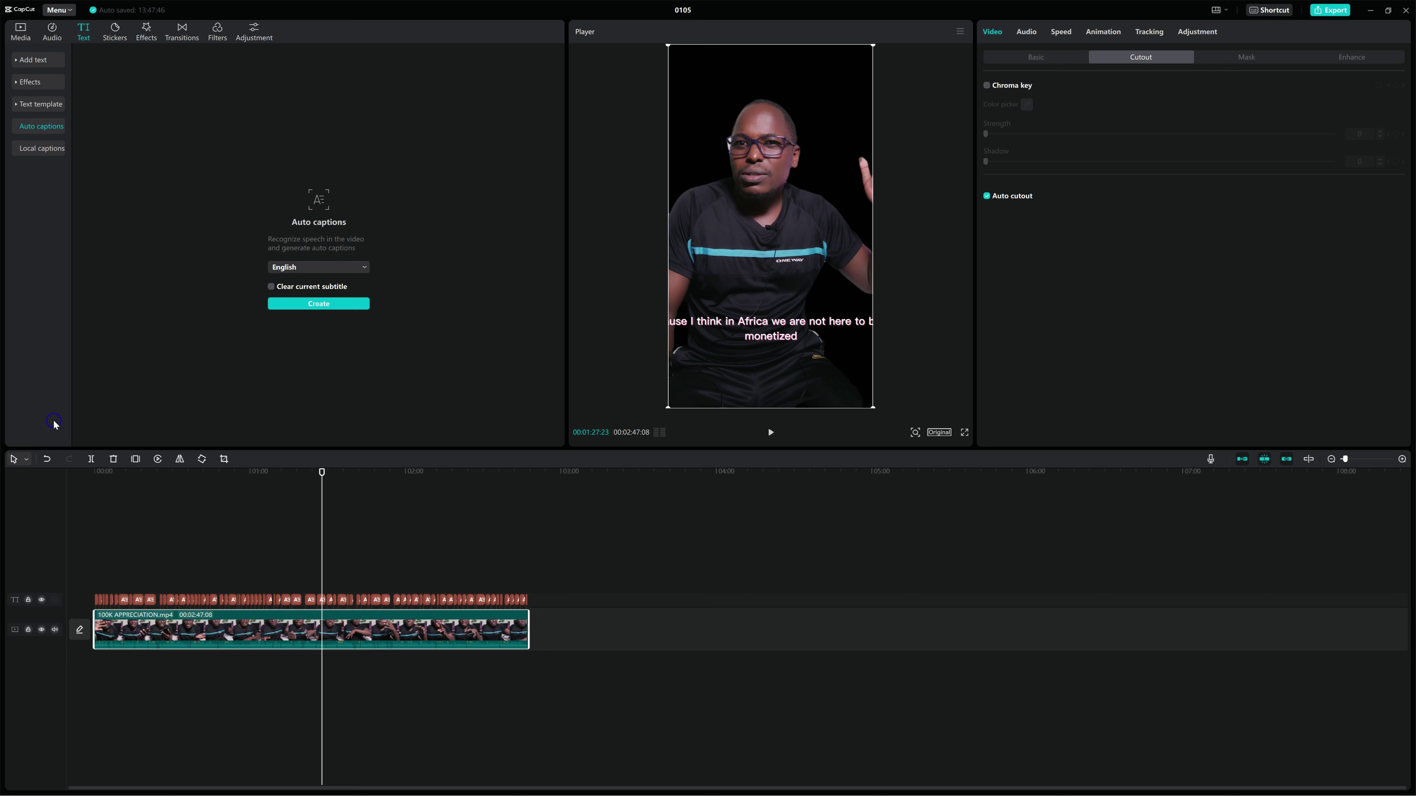
Add Reset allformats on a track below the main video and mute that track
click(155, 483)
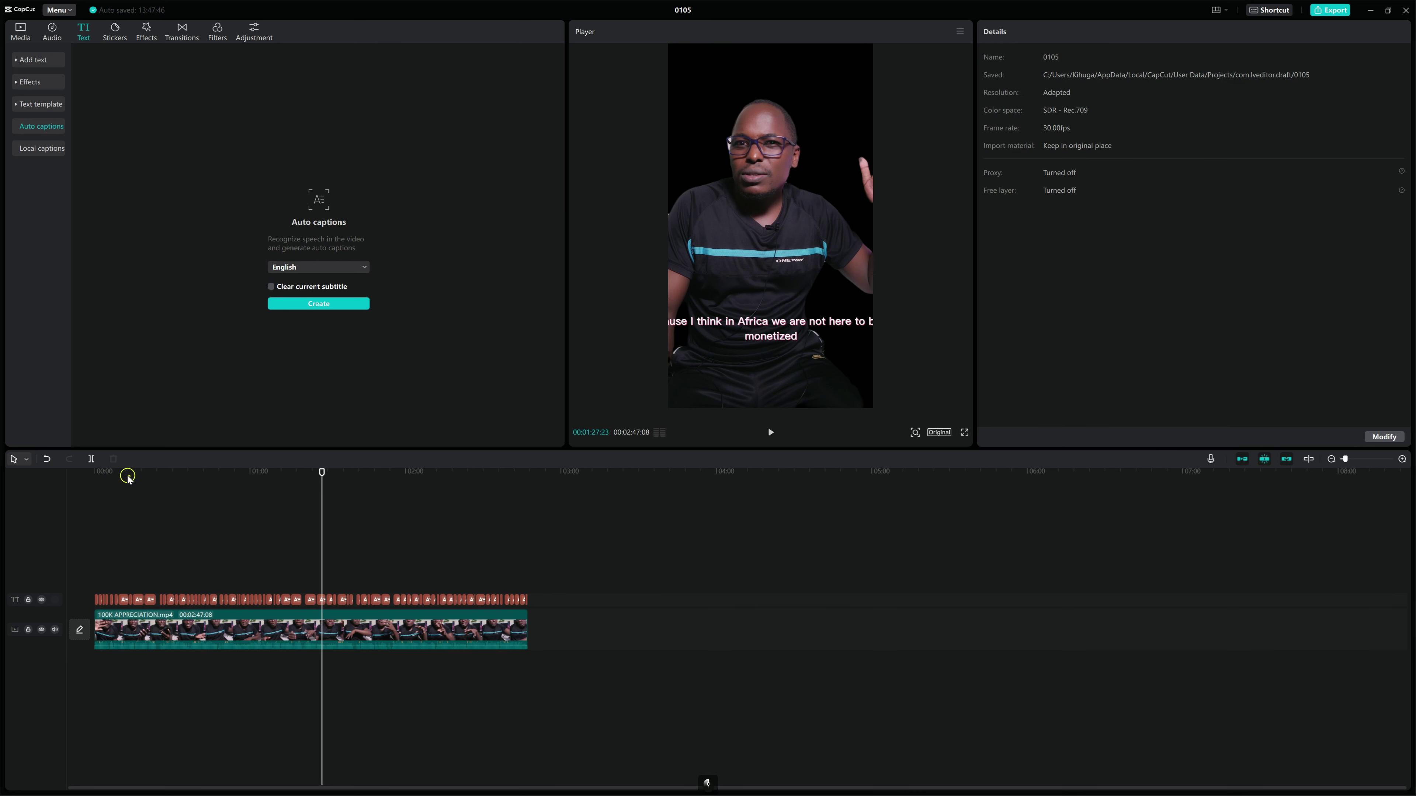
click(105, 473)
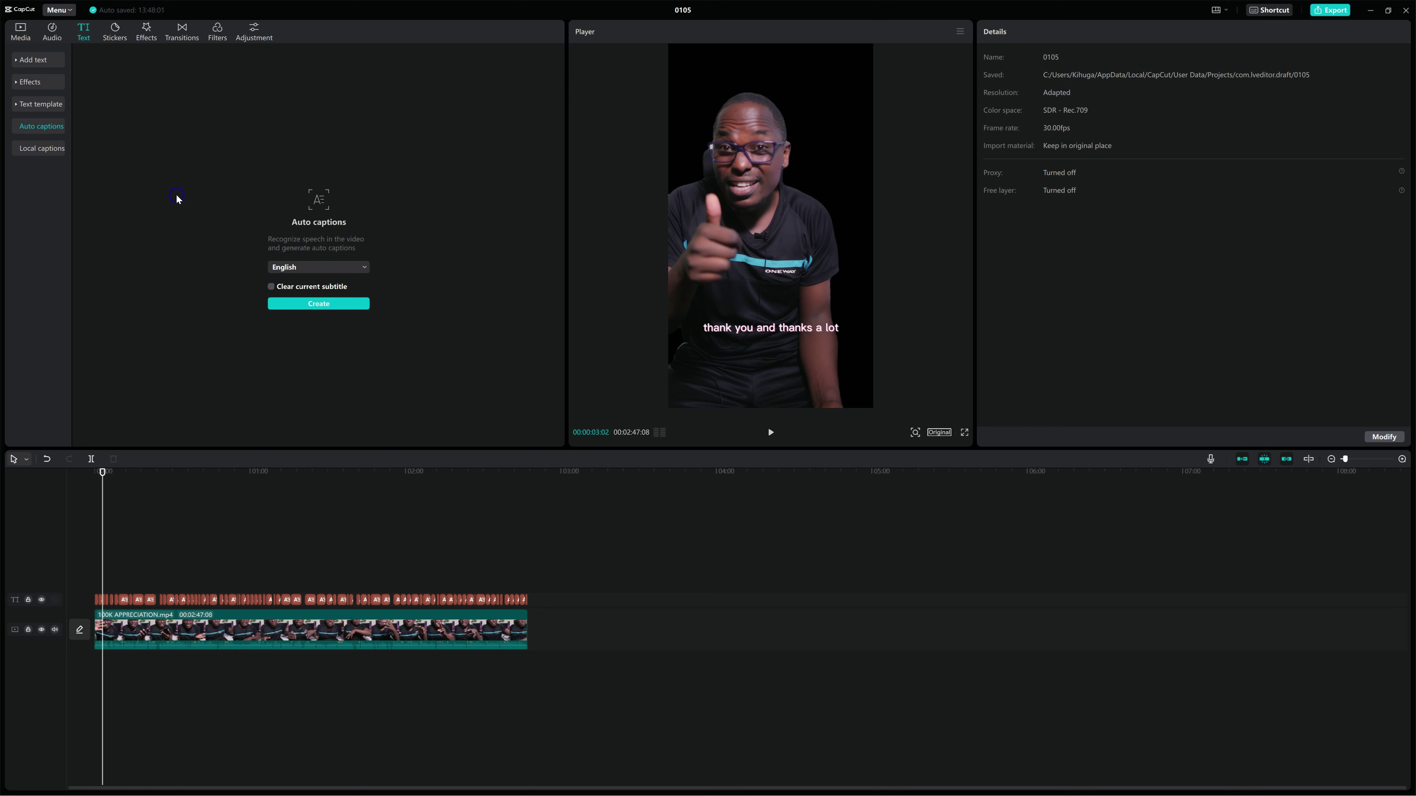
click(20, 31)
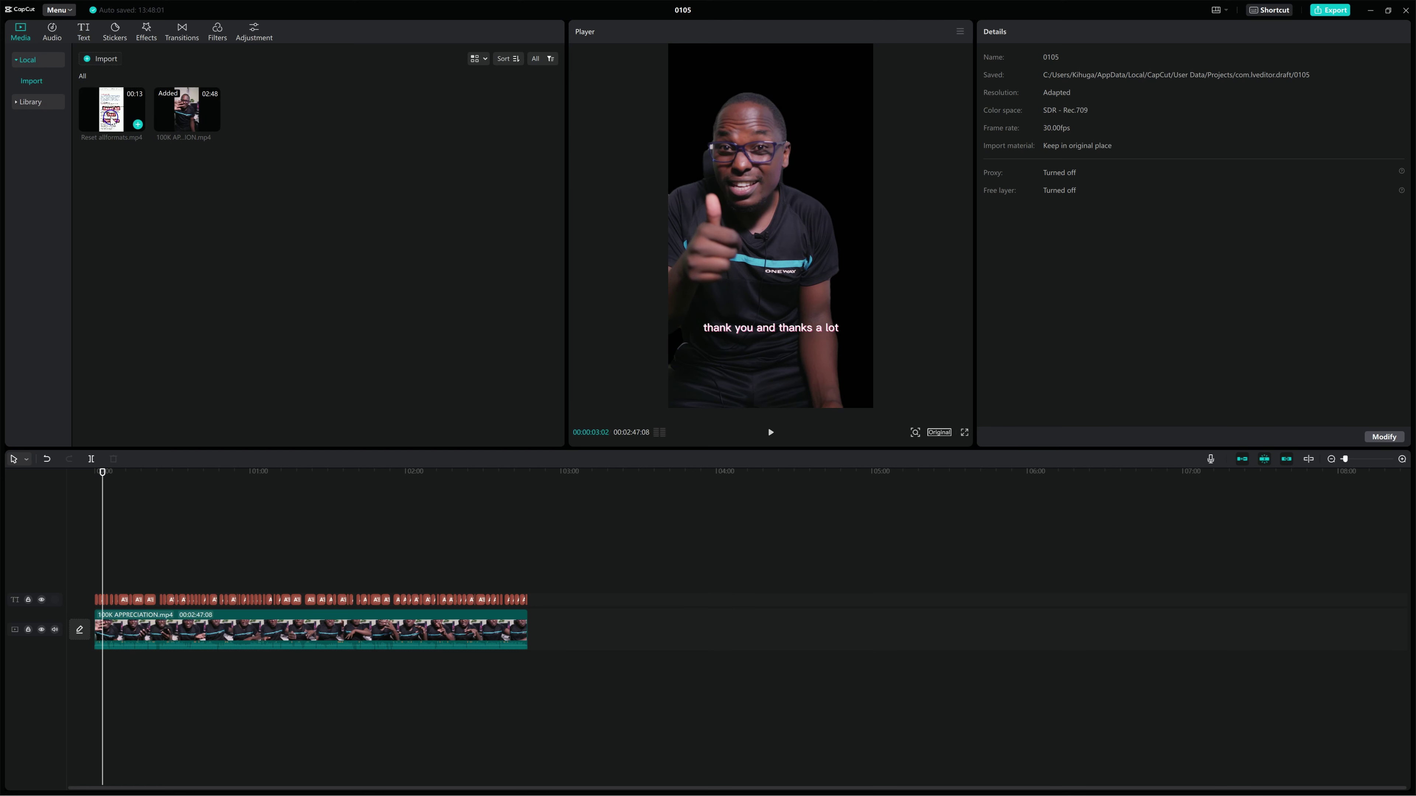
drag(110, 130, 103, 681)
key(space)
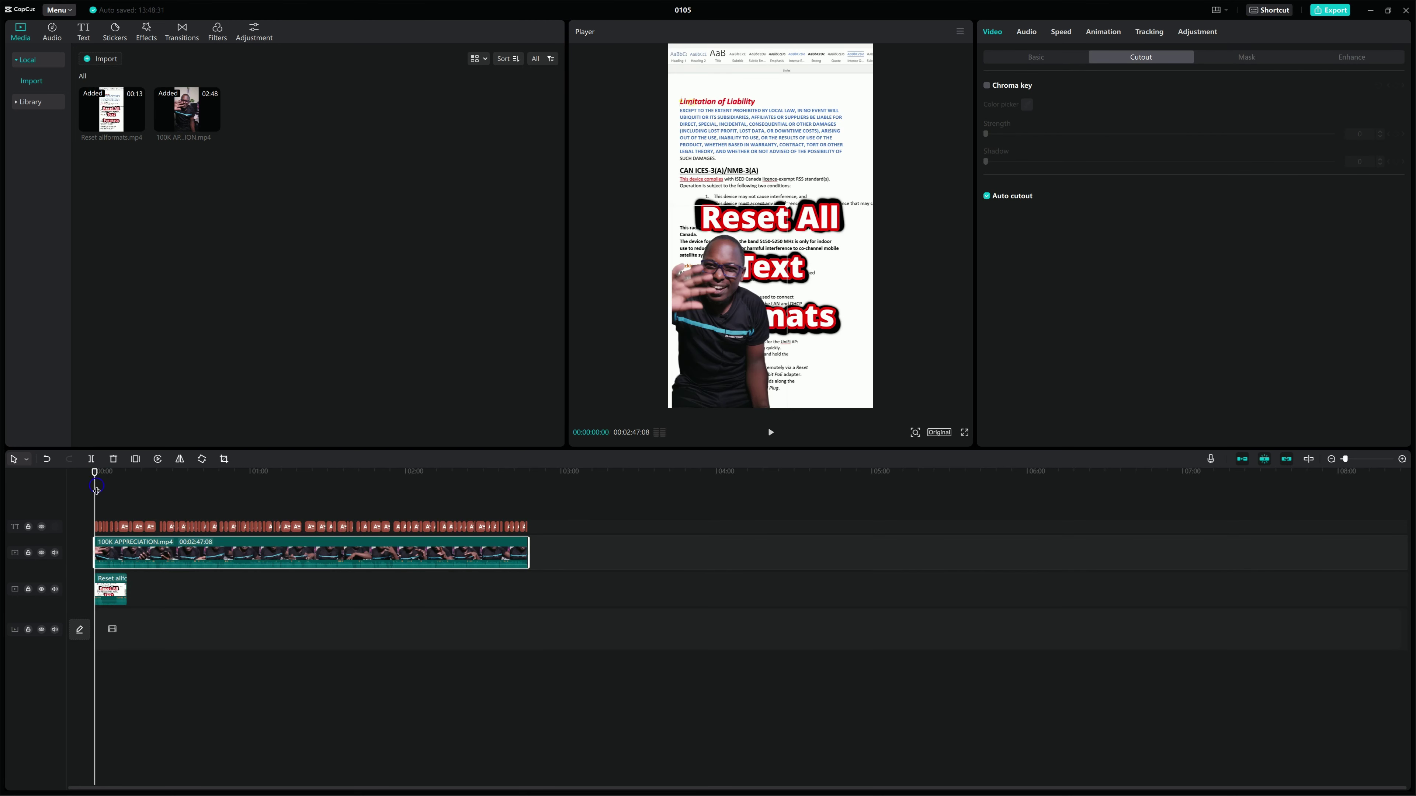
key(space)
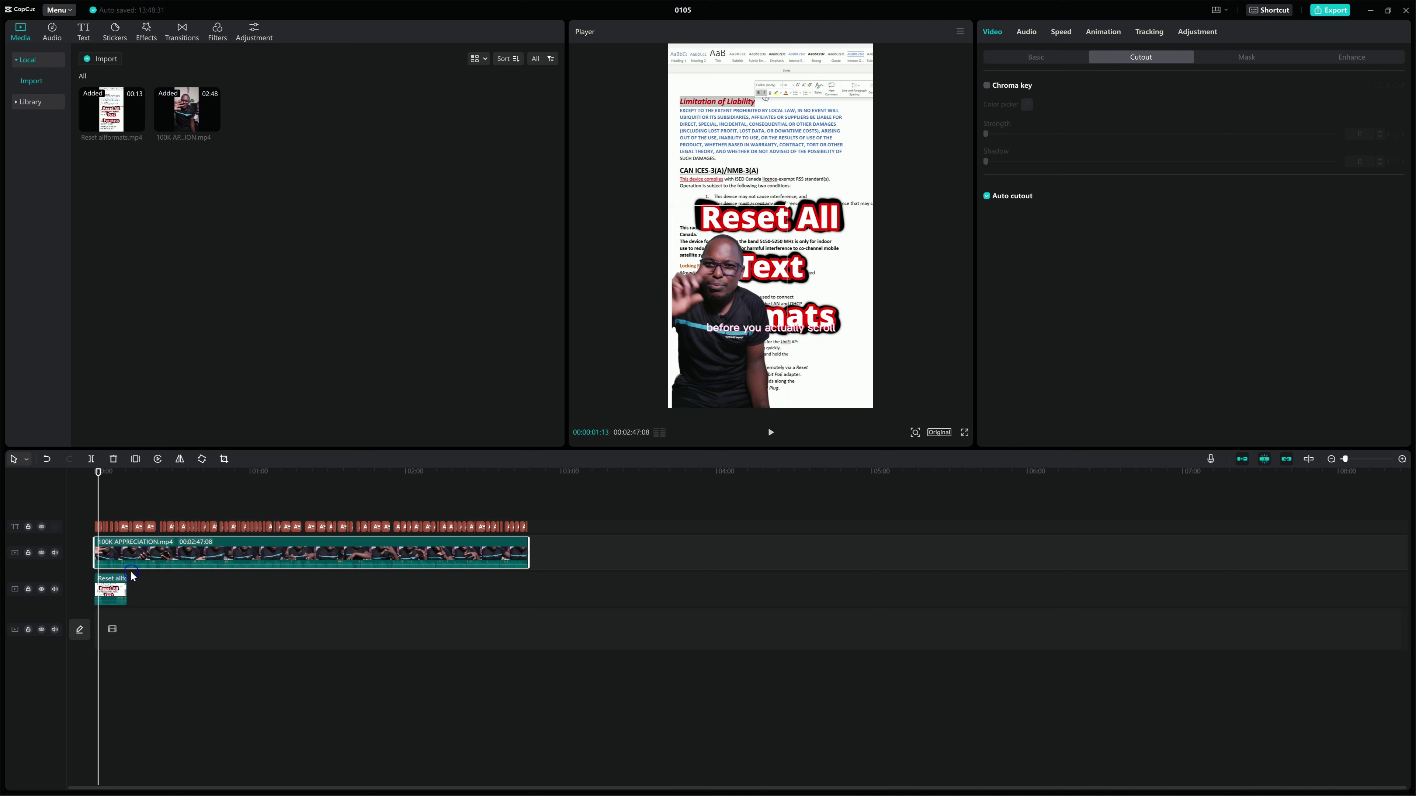
click(55, 590)
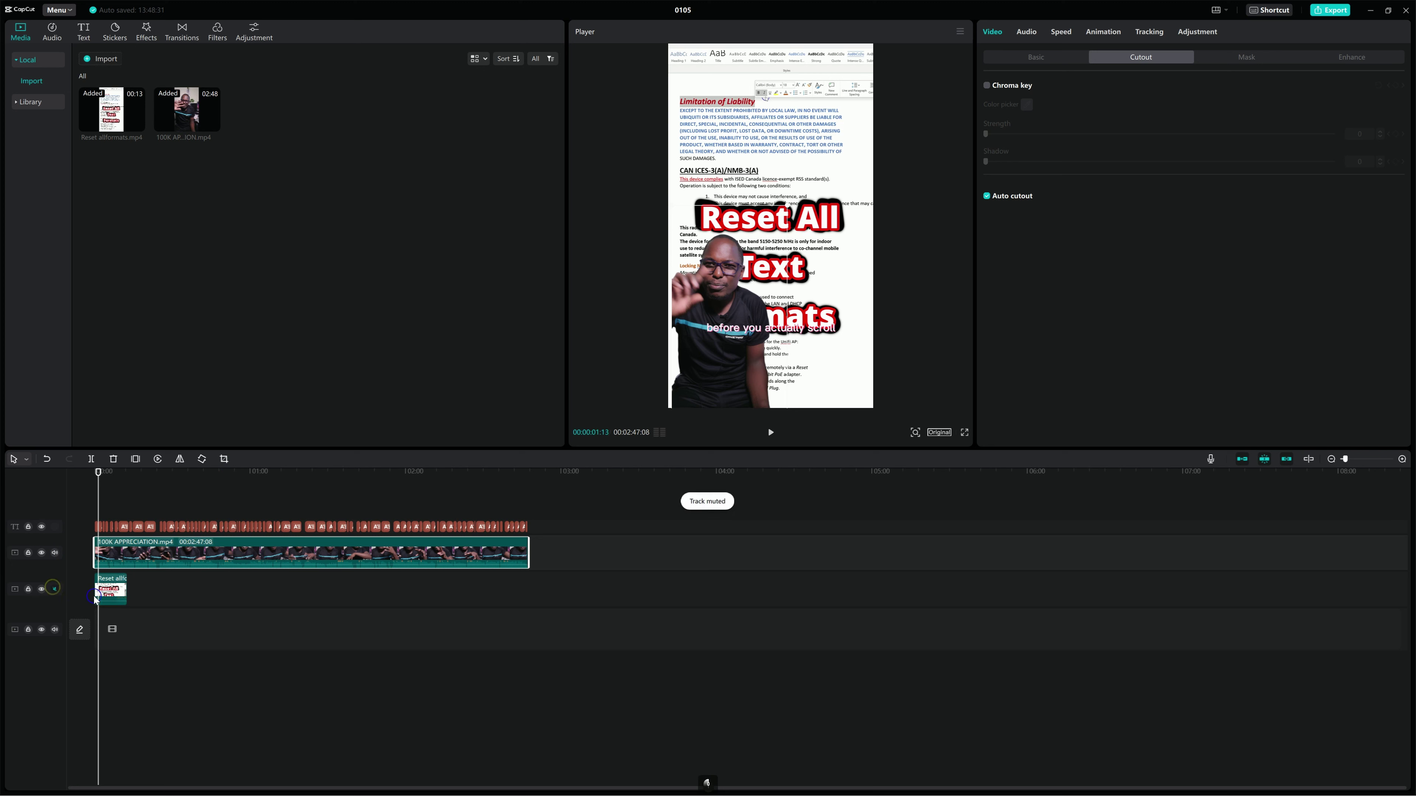
Preview from the start, then move the Reset allformats clip to begin at 2:05
click(97, 473)
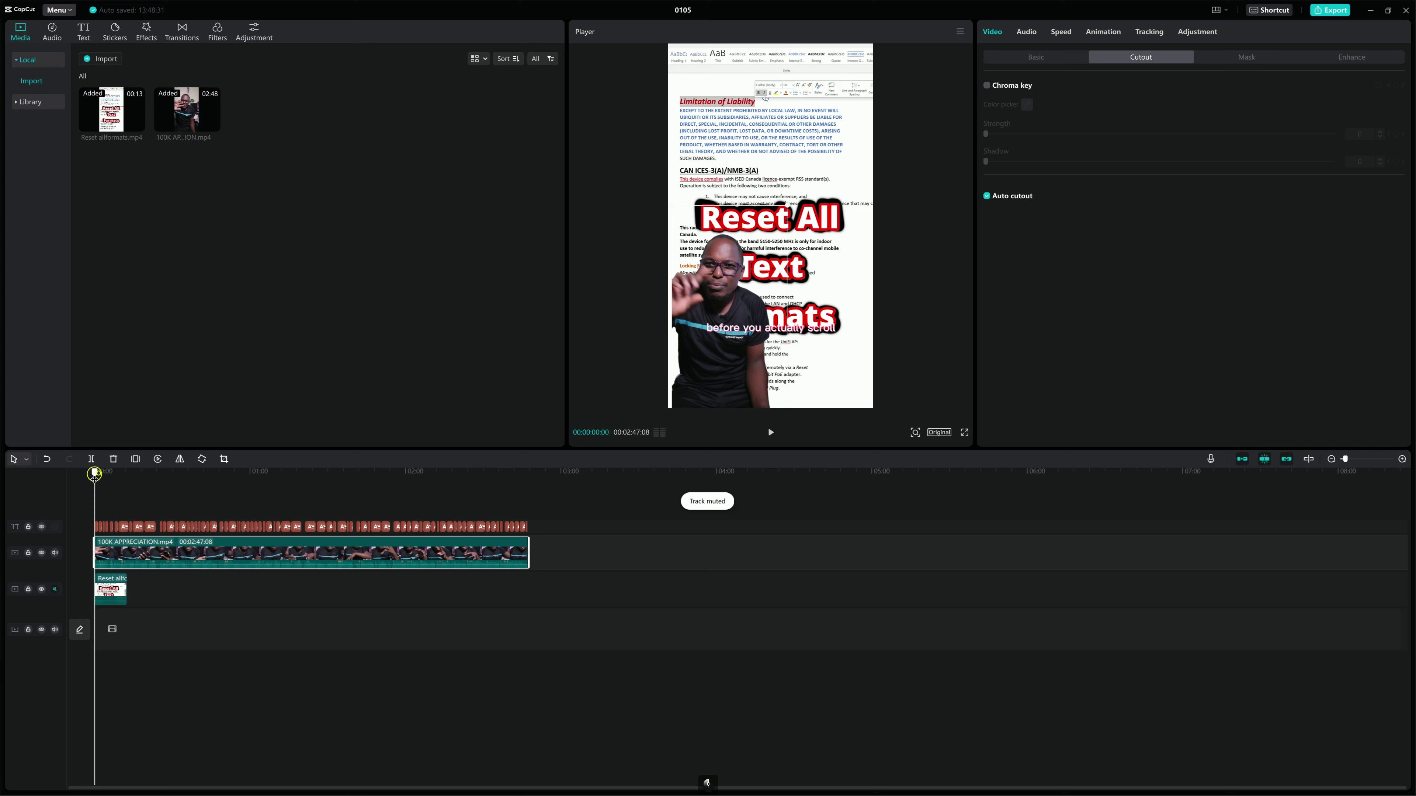
key(space)
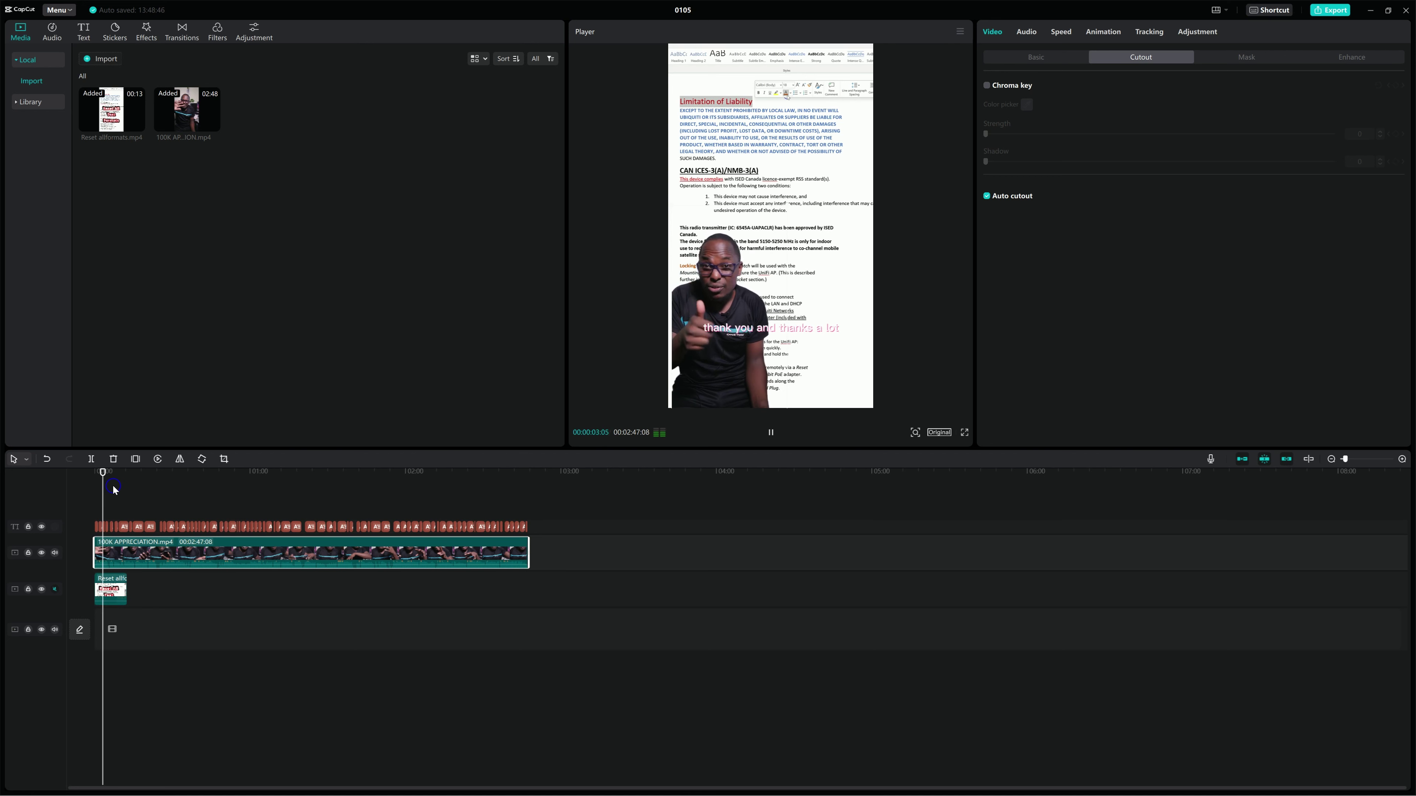
key(space)
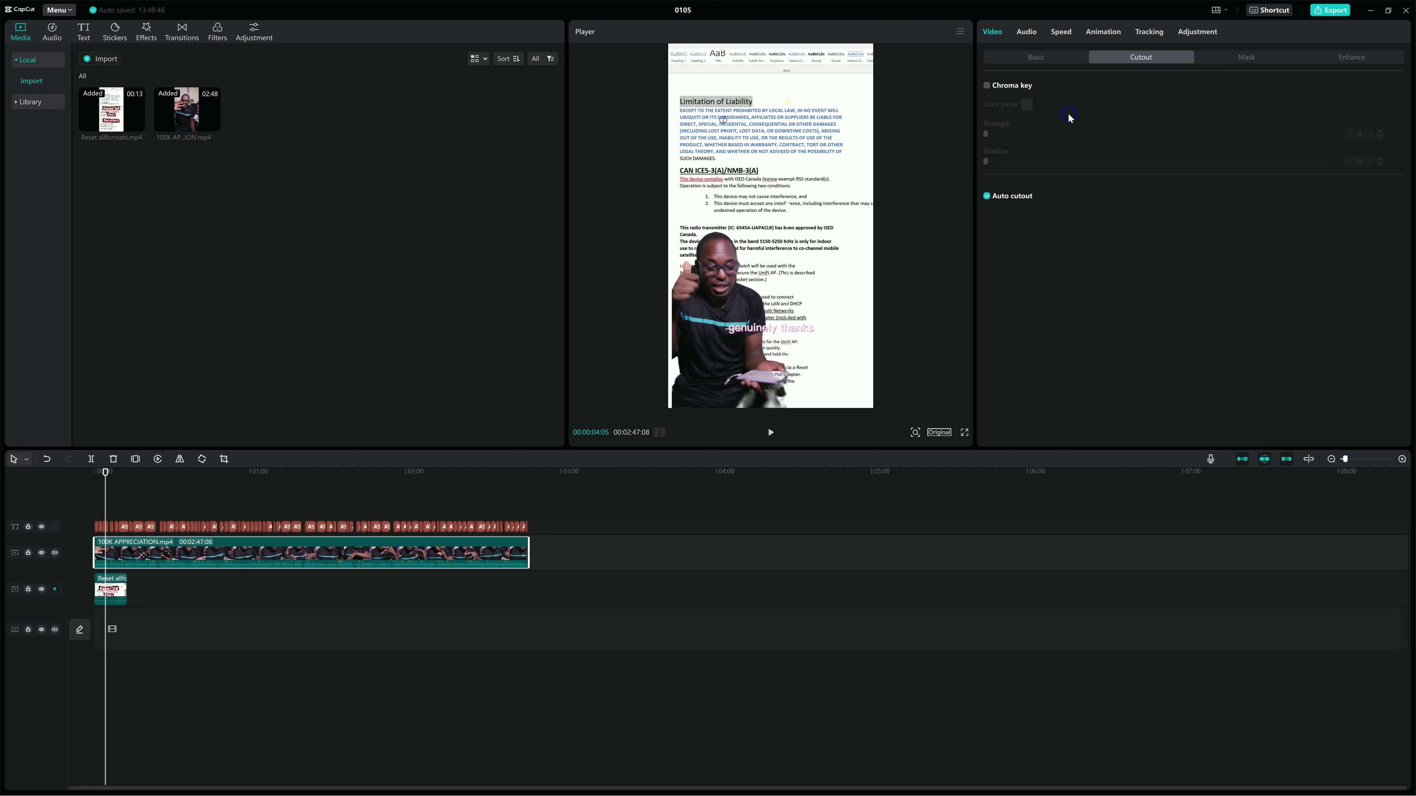
click(992, 86)
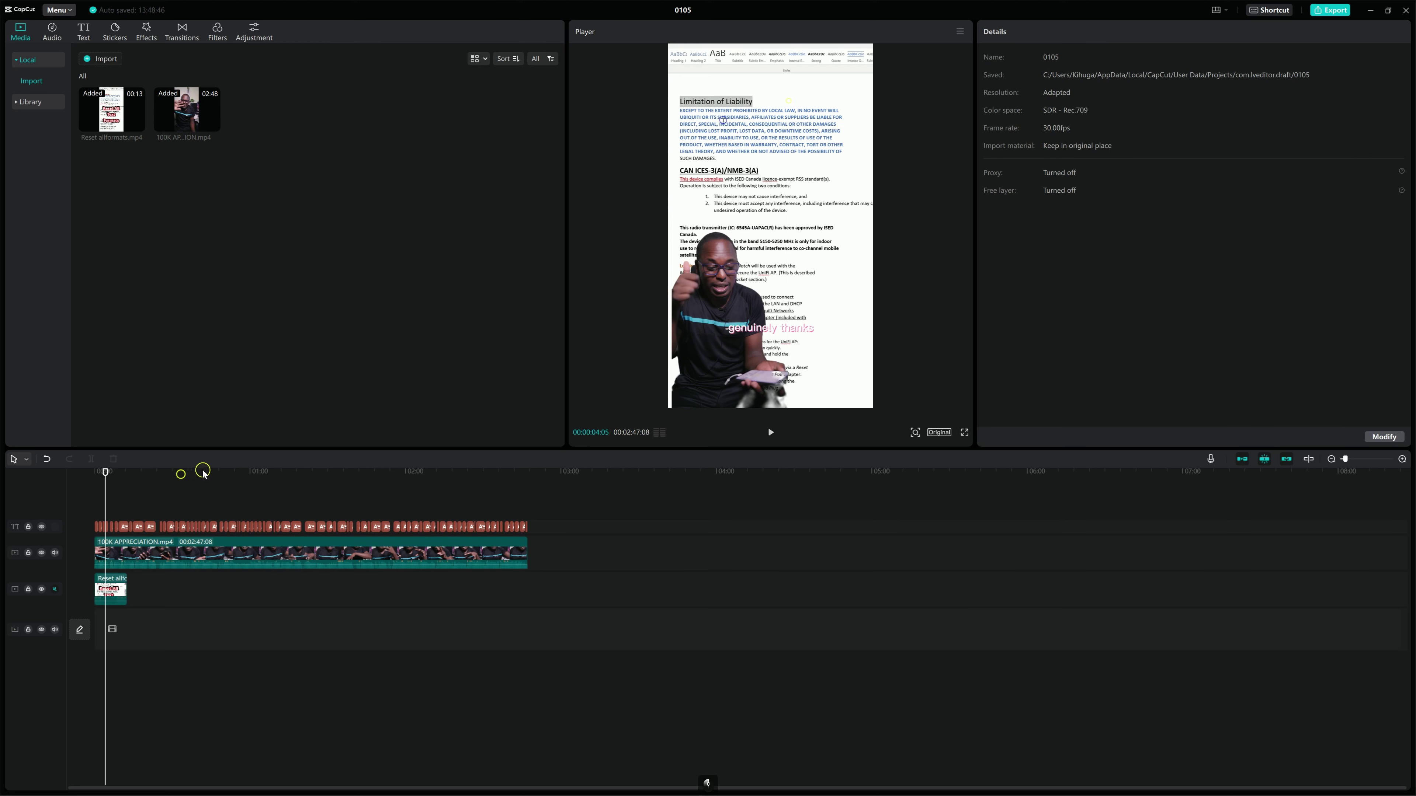
click(273, 473)
click(326, 473)
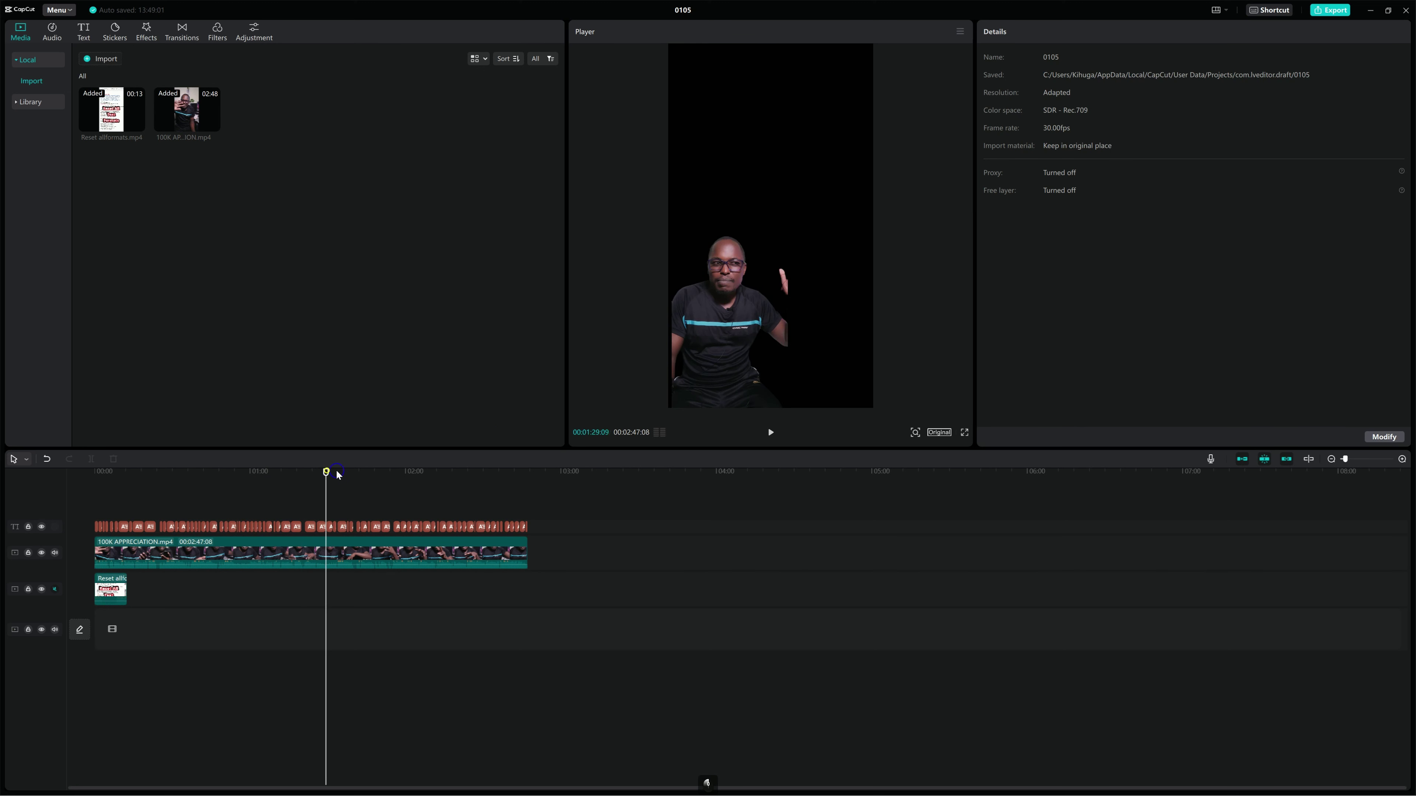
drag(338, 473, 420, 473)
drag(107, 607, 418, 604)
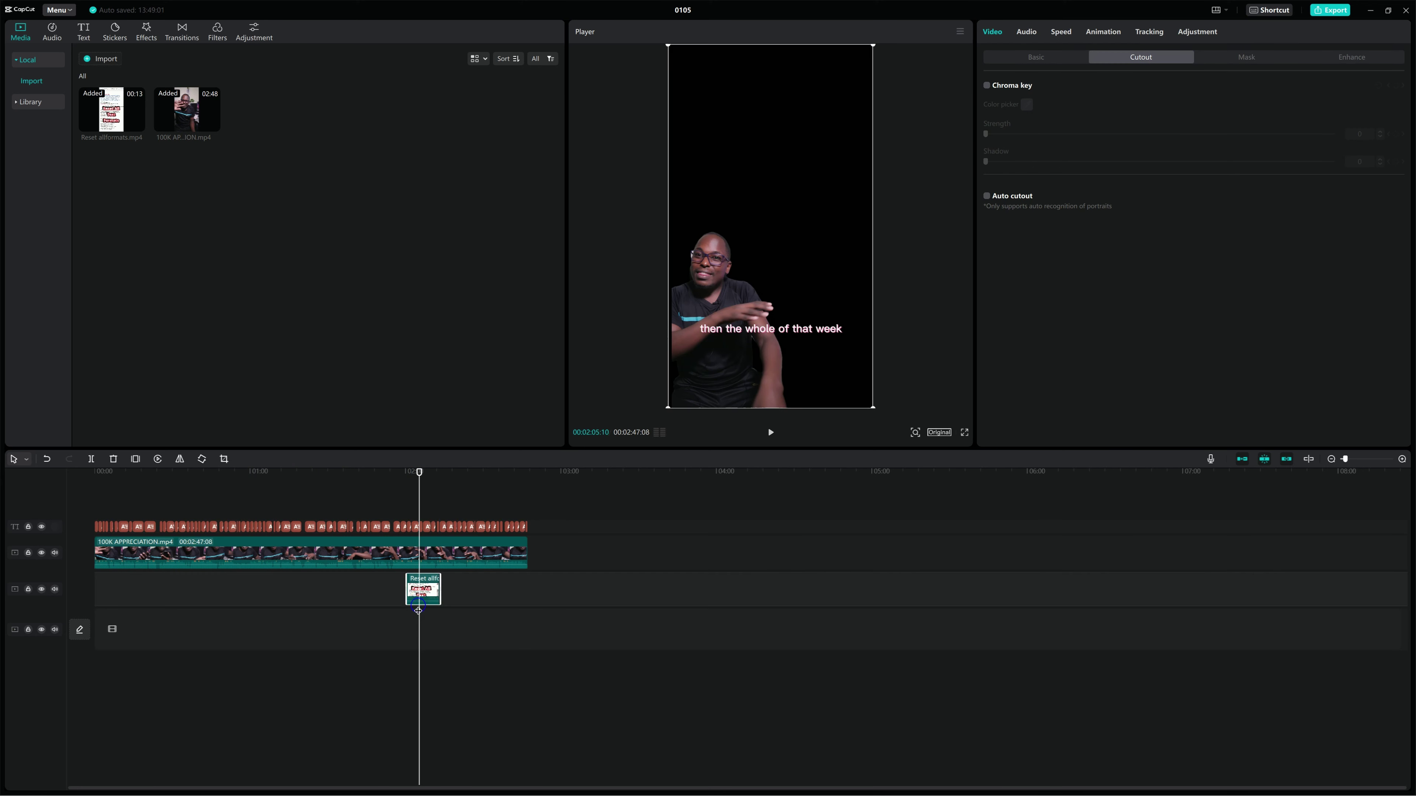
Put the playhead at 2:13 and nudge Reset allformats later to span it
click(439, 473)
drag(421, 612, 437, 613)
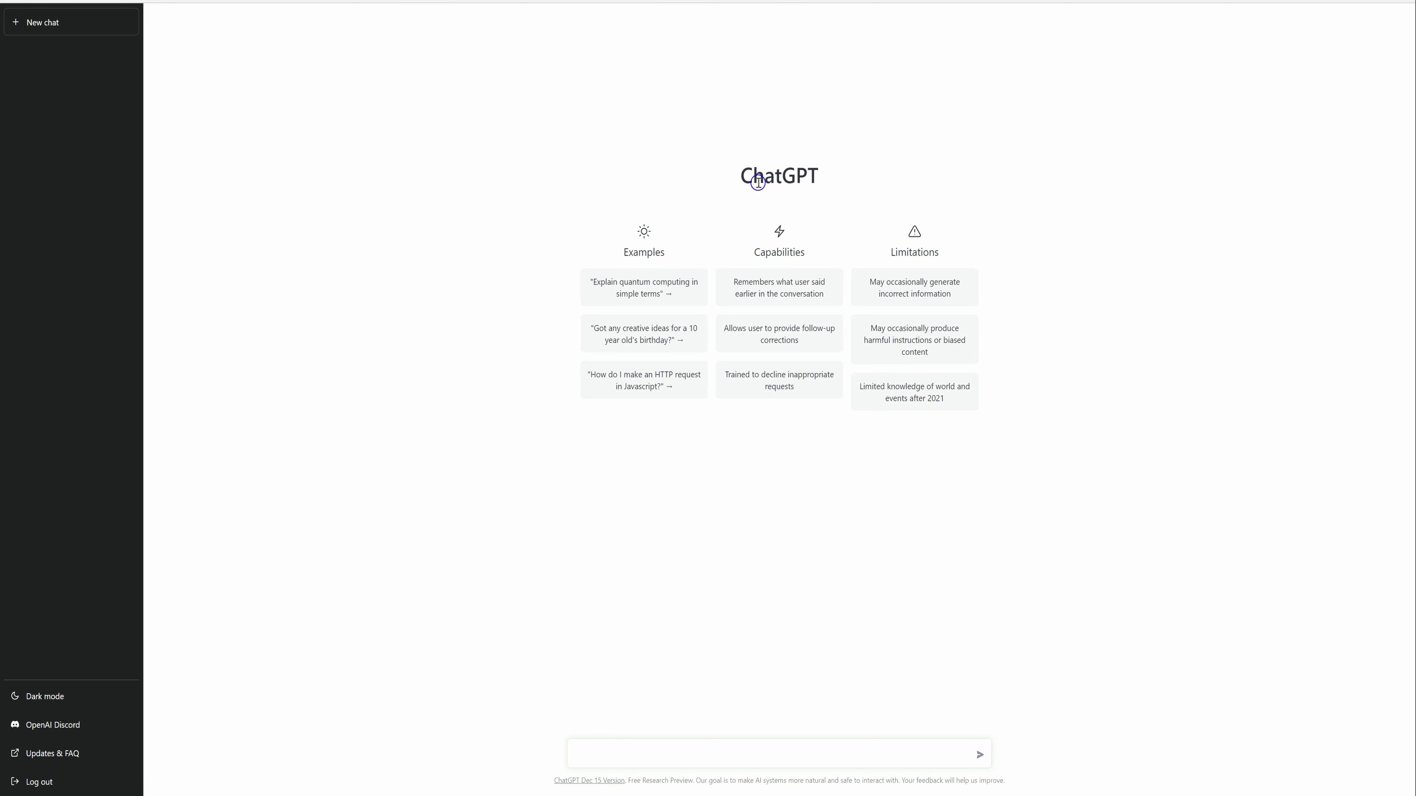
Ask ChatGPT 'what is open ai', 'what is gpt 3' and 'why is the earth round'
click(736, 750)
text(what is )
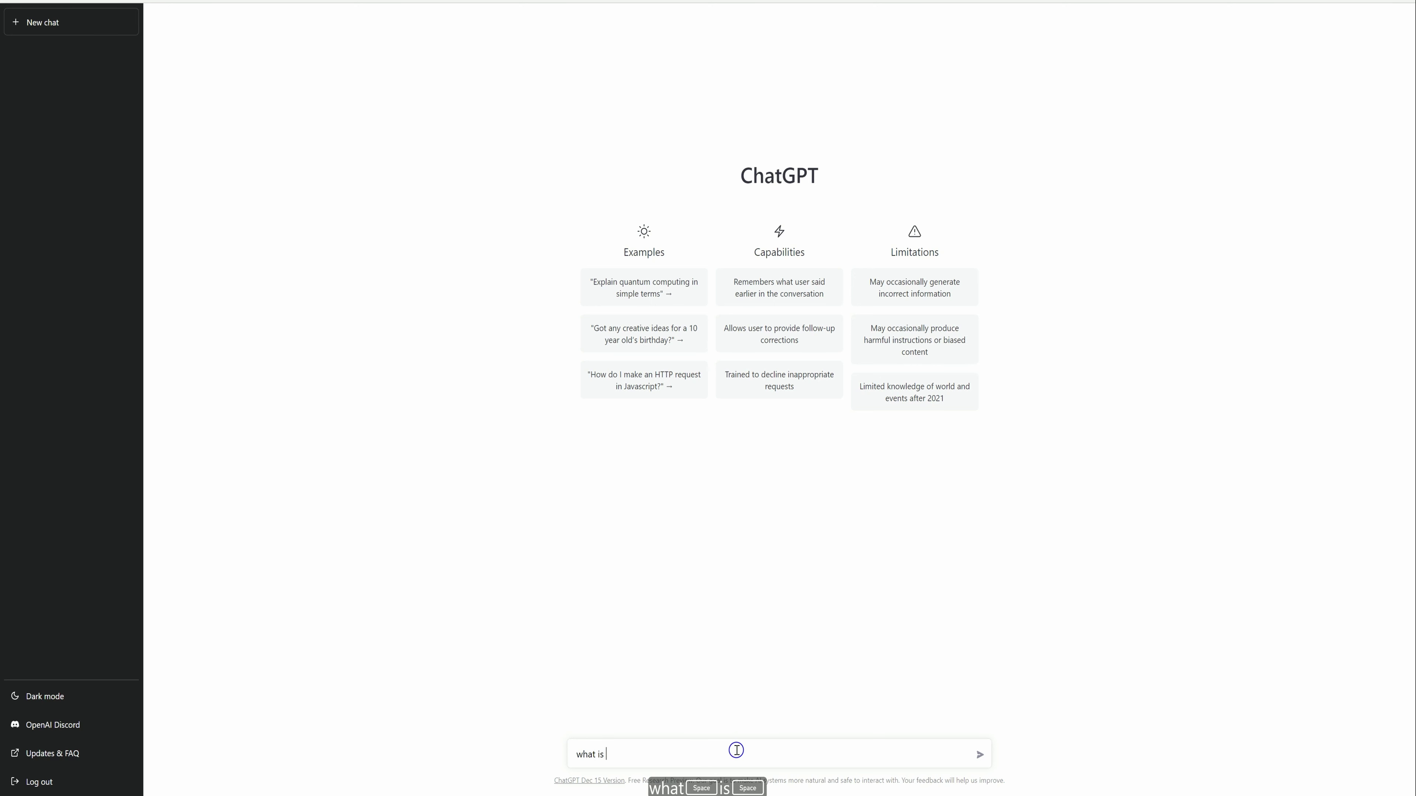
text(open ai)
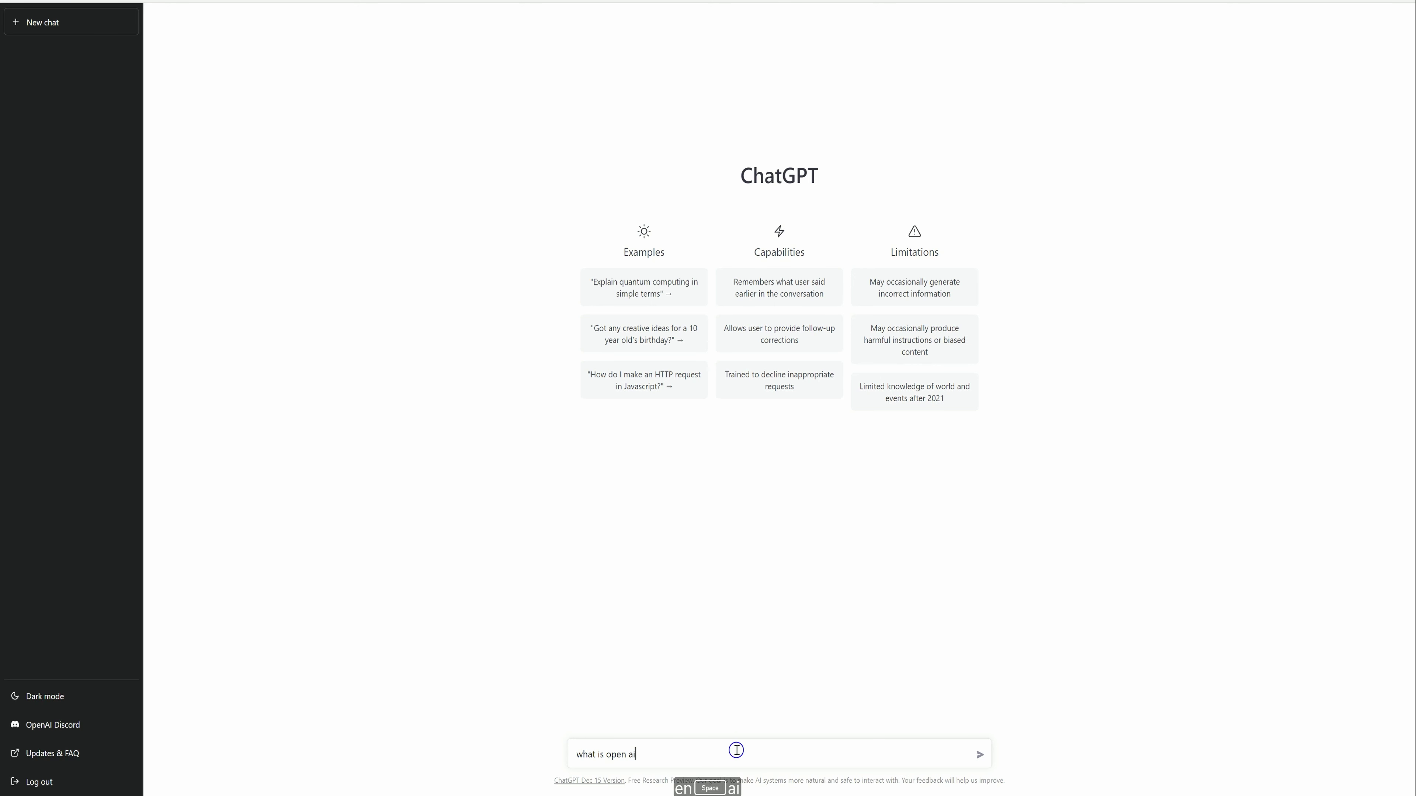
key(Return)
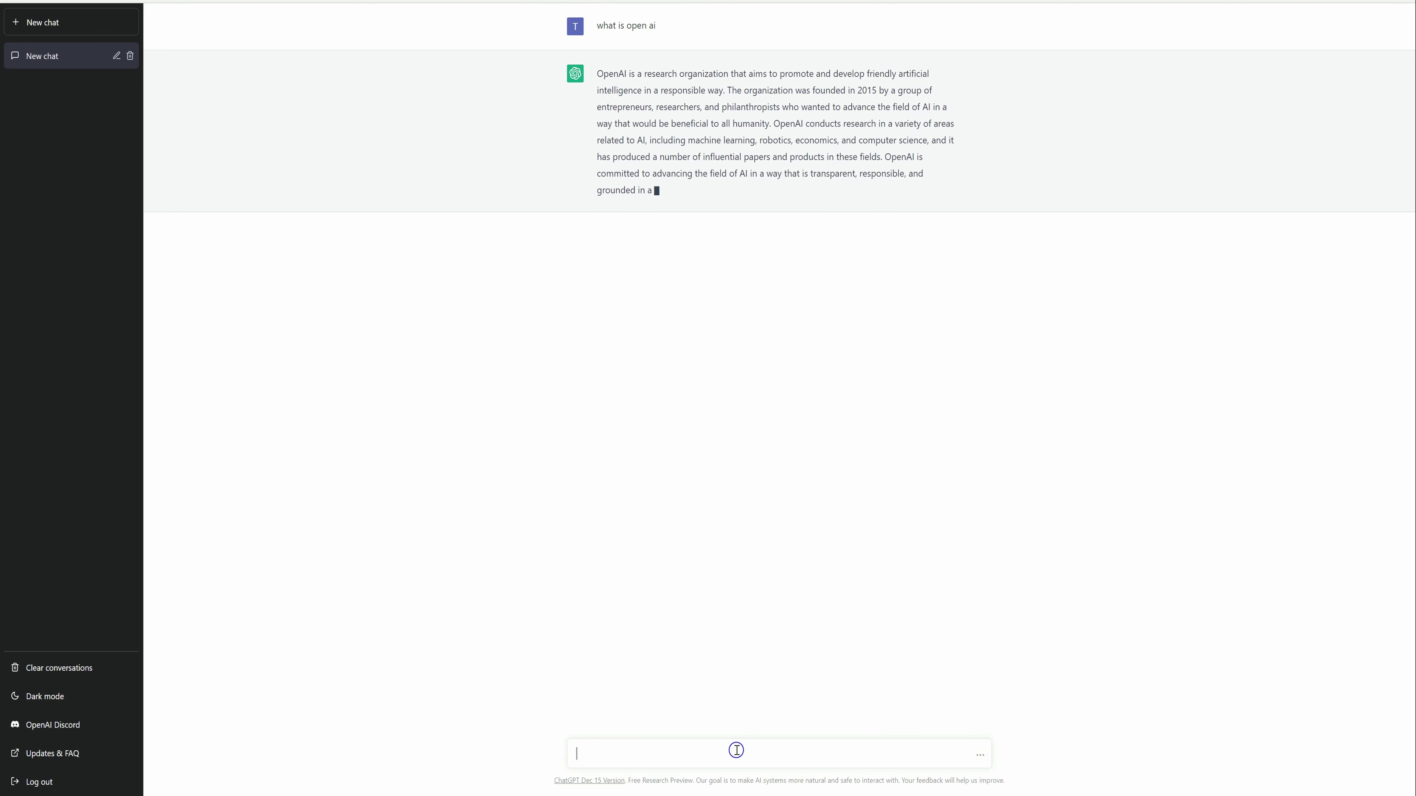
key(BackSpace)
key(BackSpace)
text(what is gpt 3)
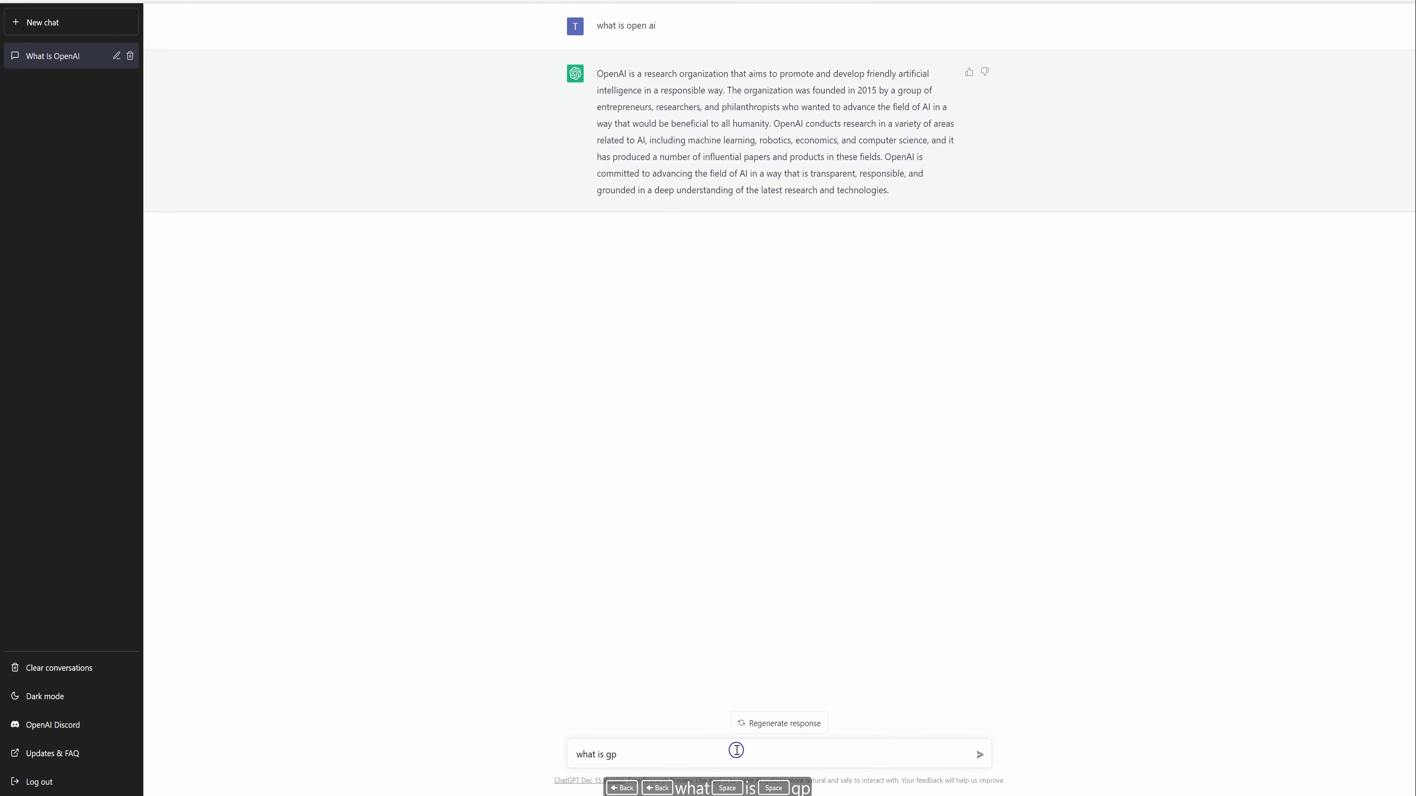
key(Return)
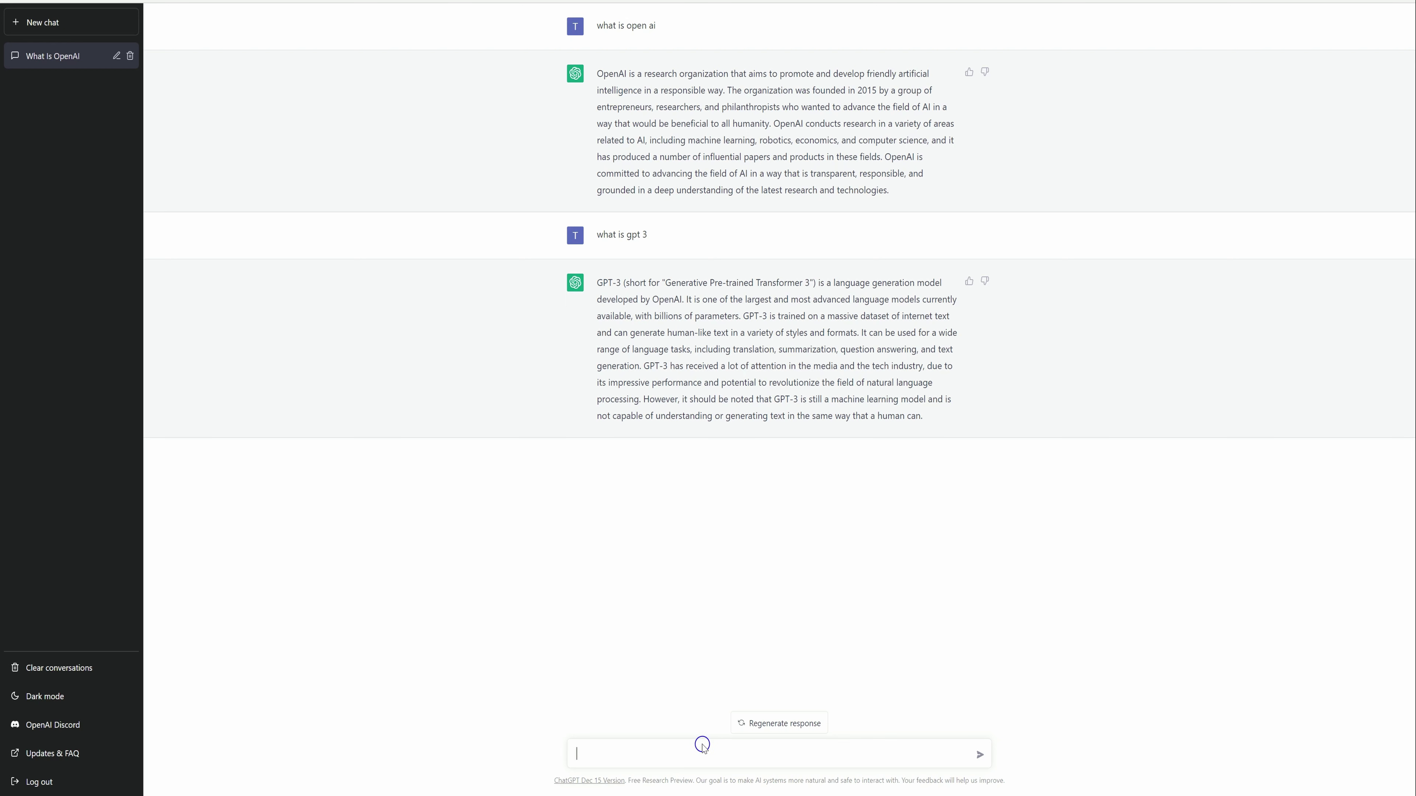
text(why is the earth round)
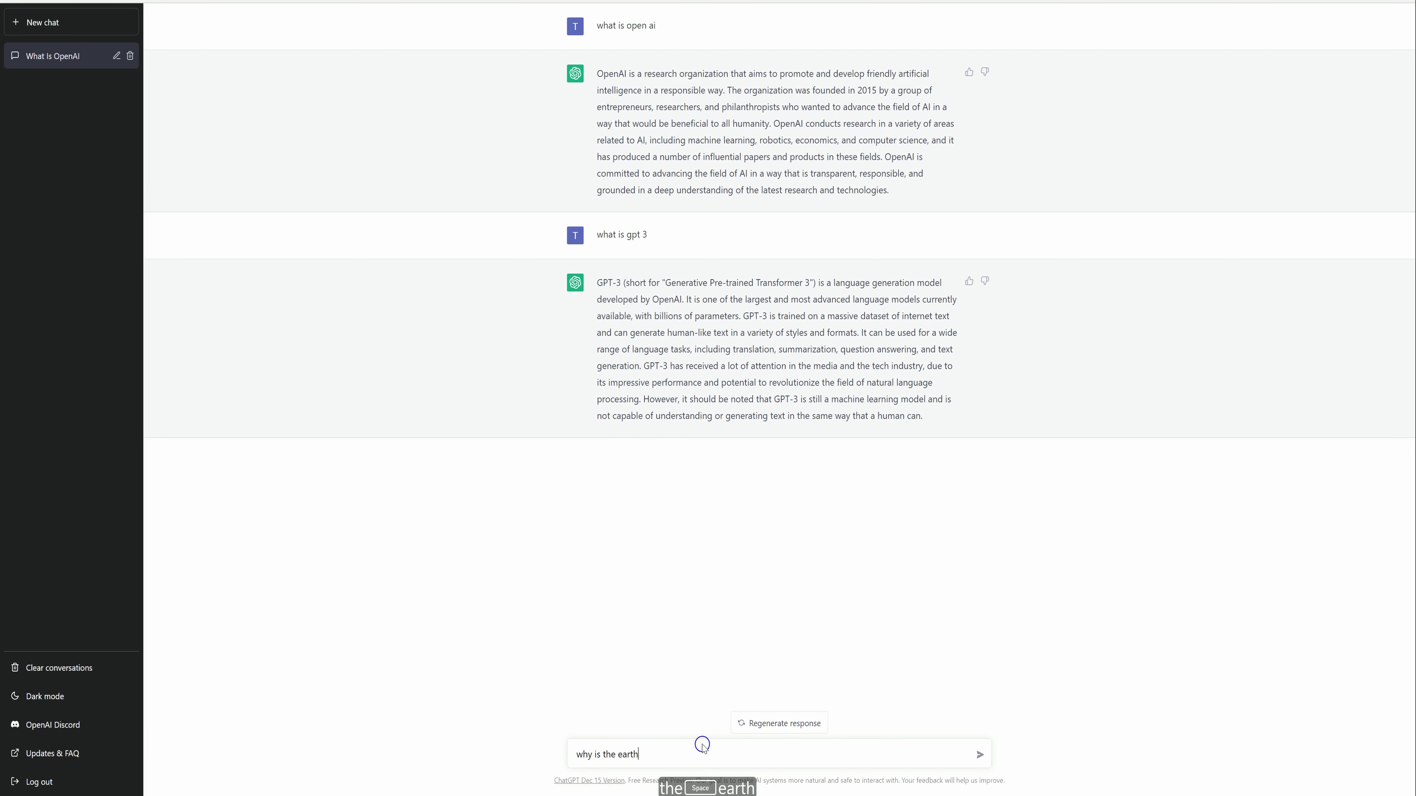
key(Return)
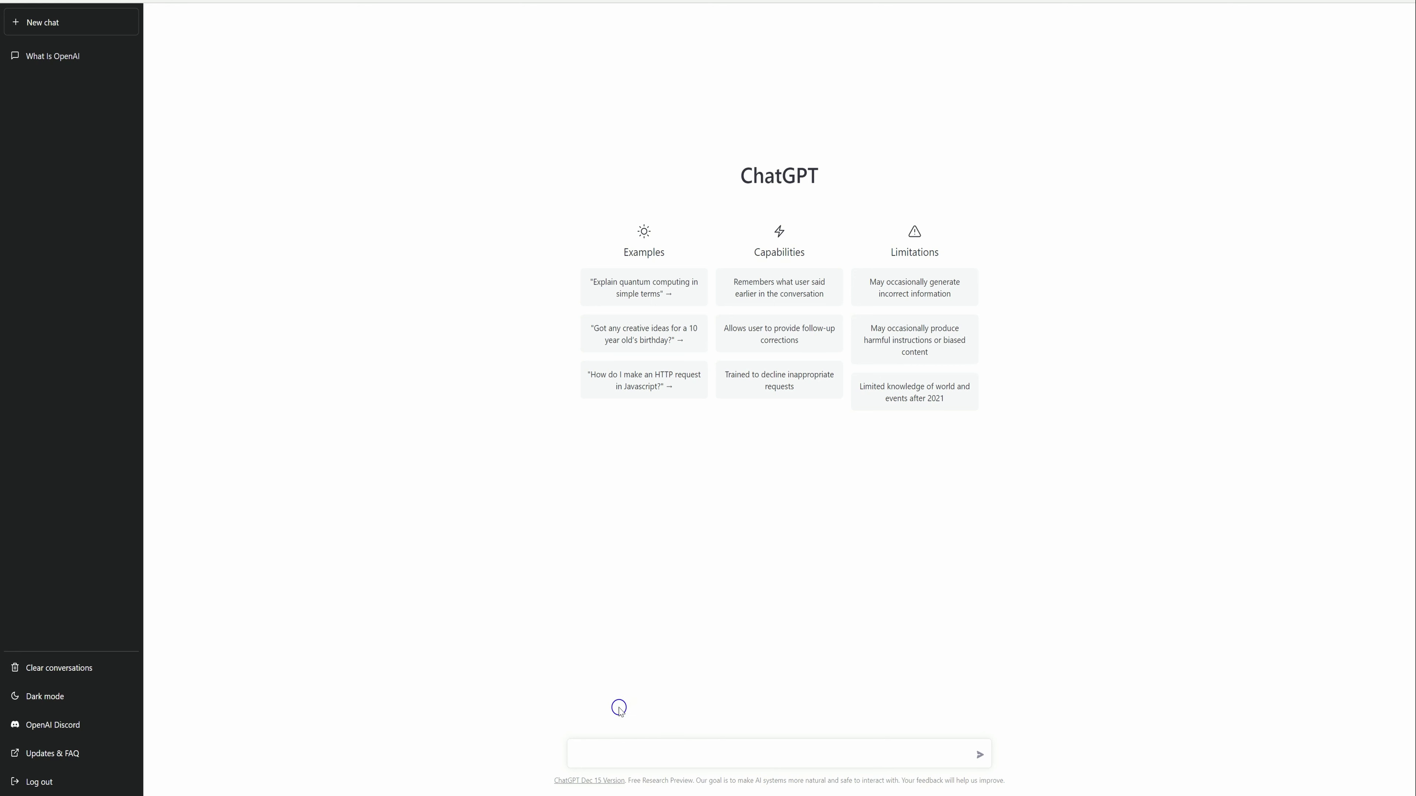
Ask ChatGPT to 'write me a brief script about synthesia' and highlight its reply
text(write)
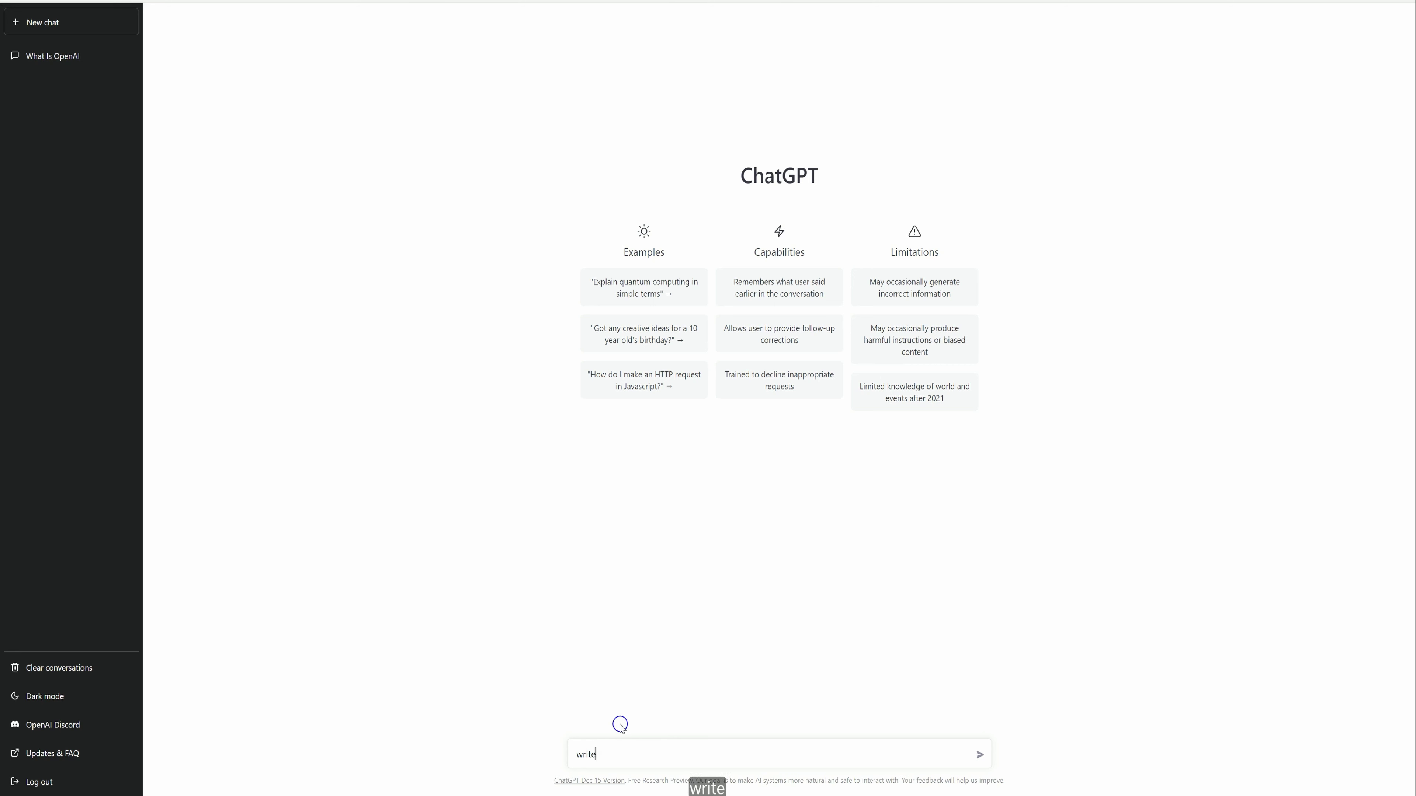
text( me a b)
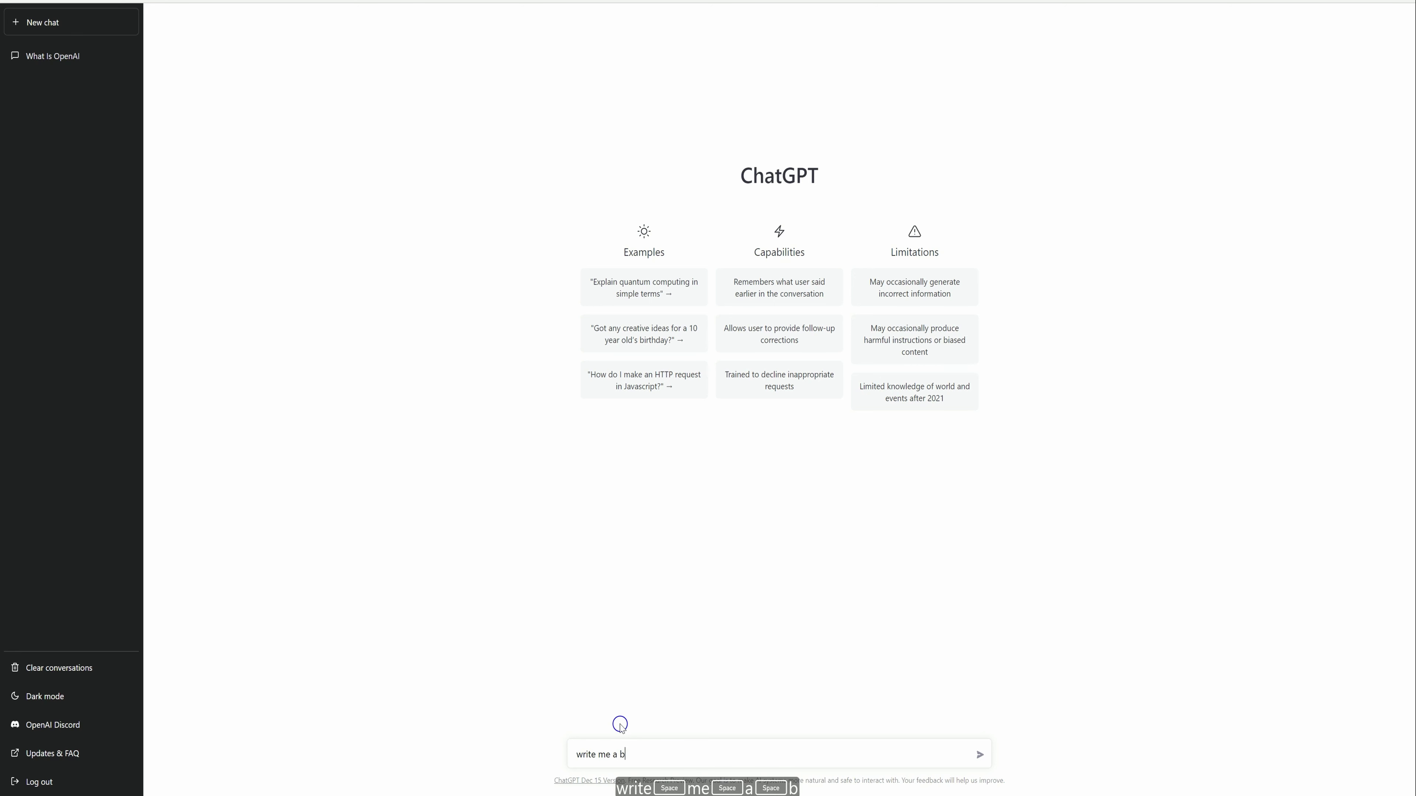
text(rief s)
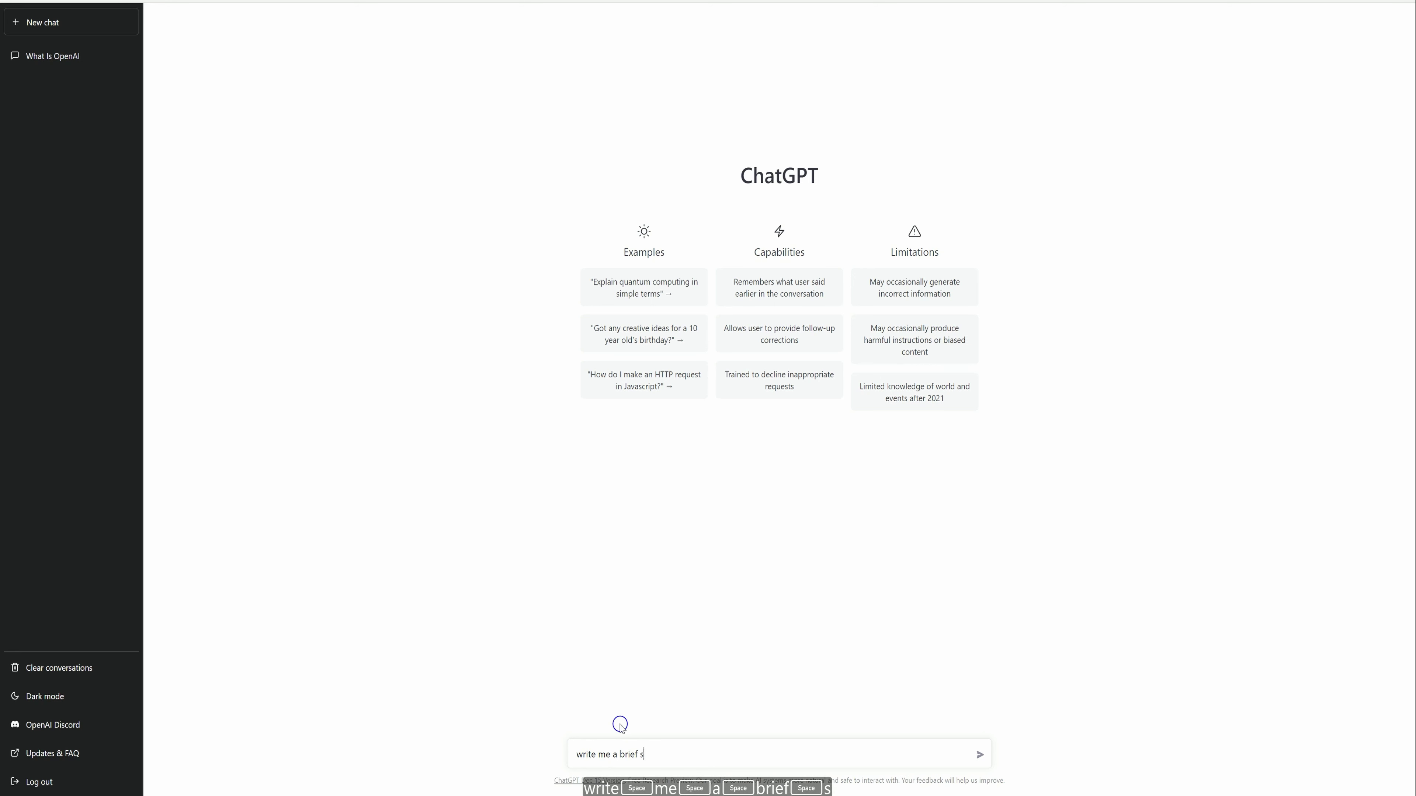
text(cript ab)
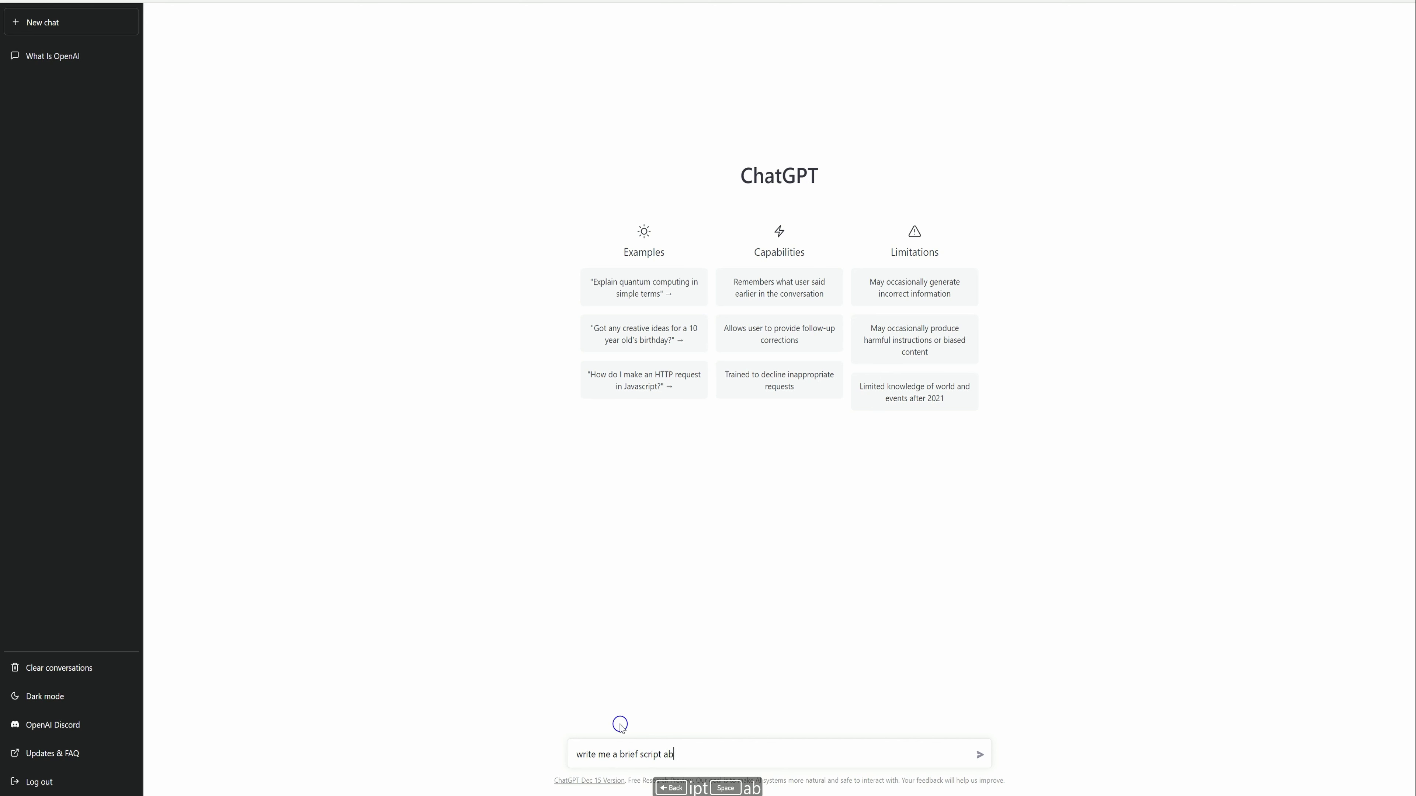
text(out )
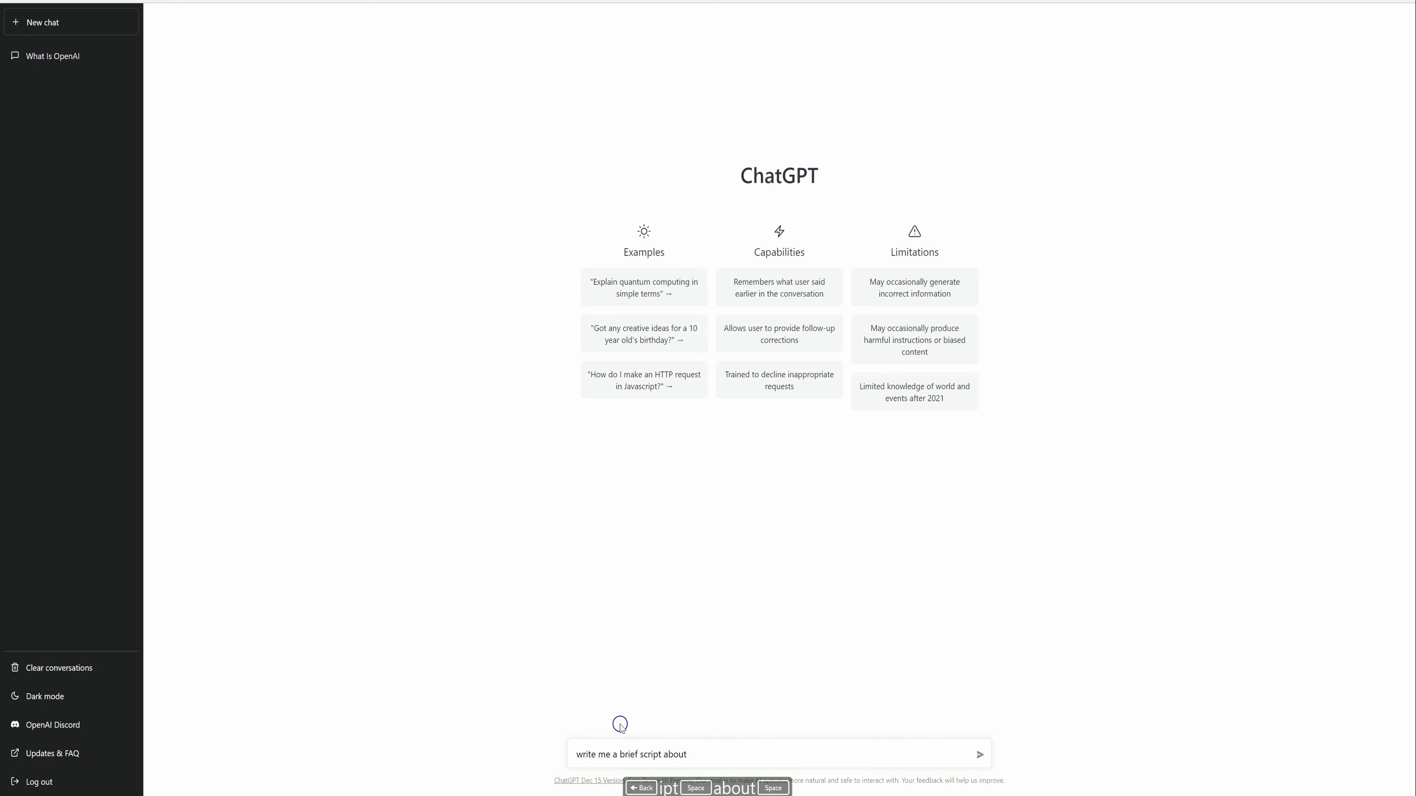
text(synthesia)
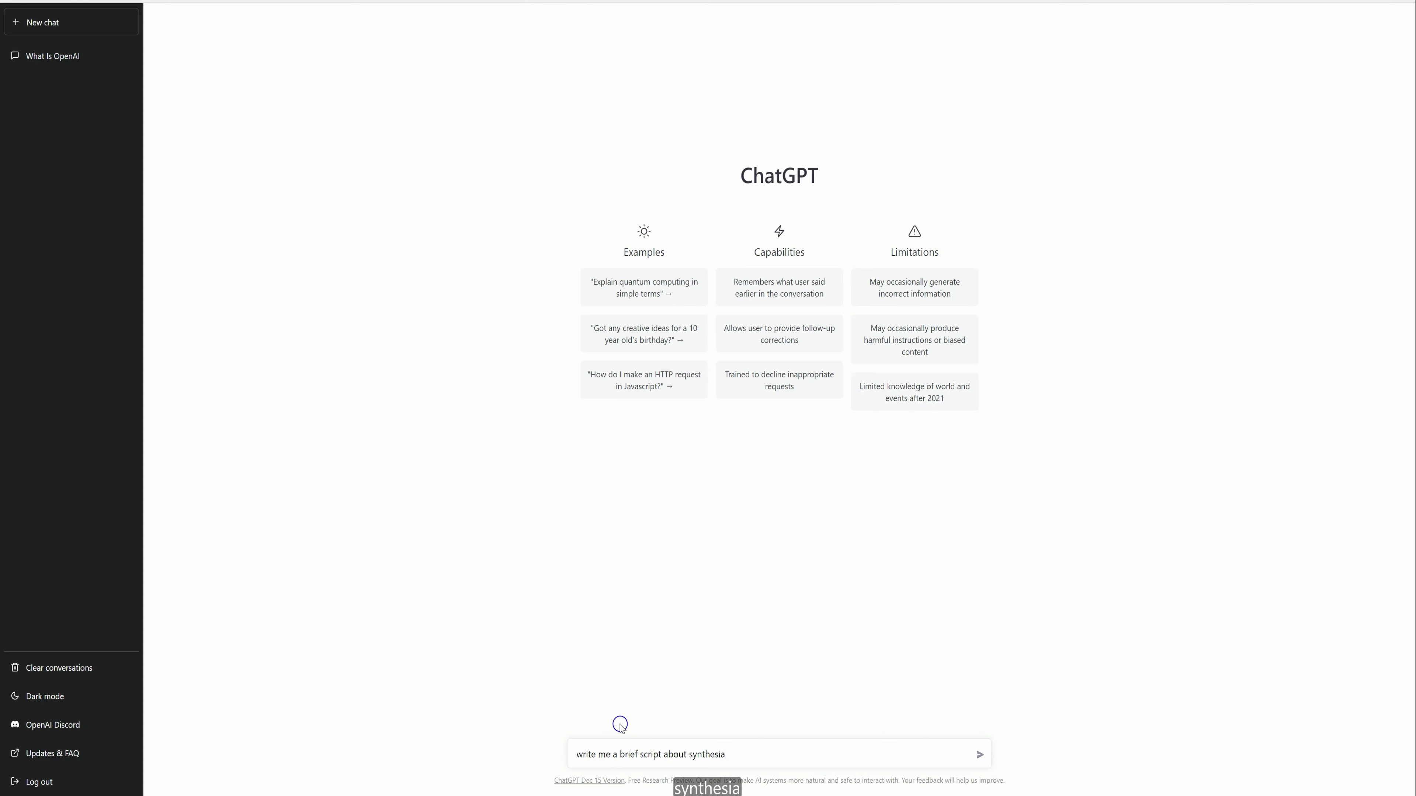
key(Return)
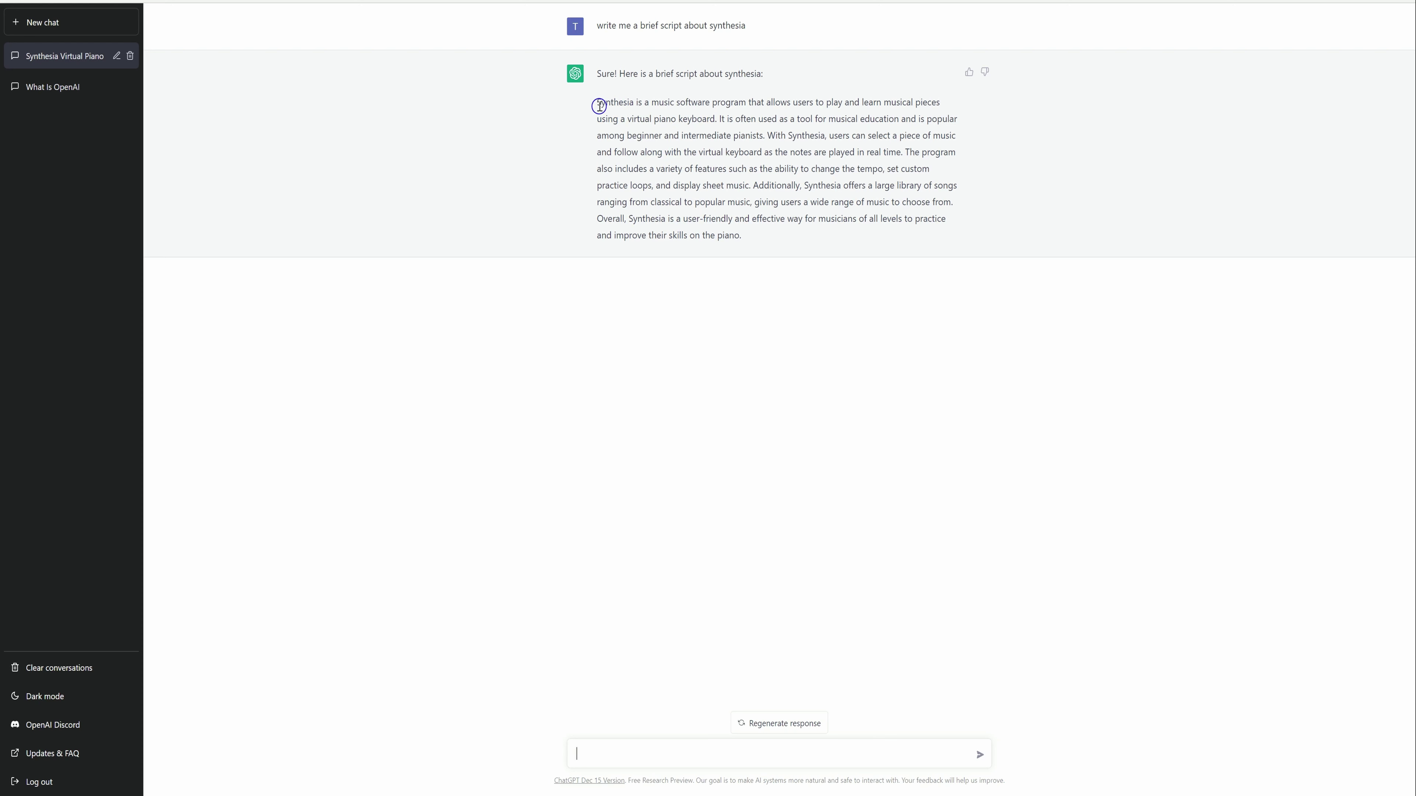
drag(599, 106, 750, 241)
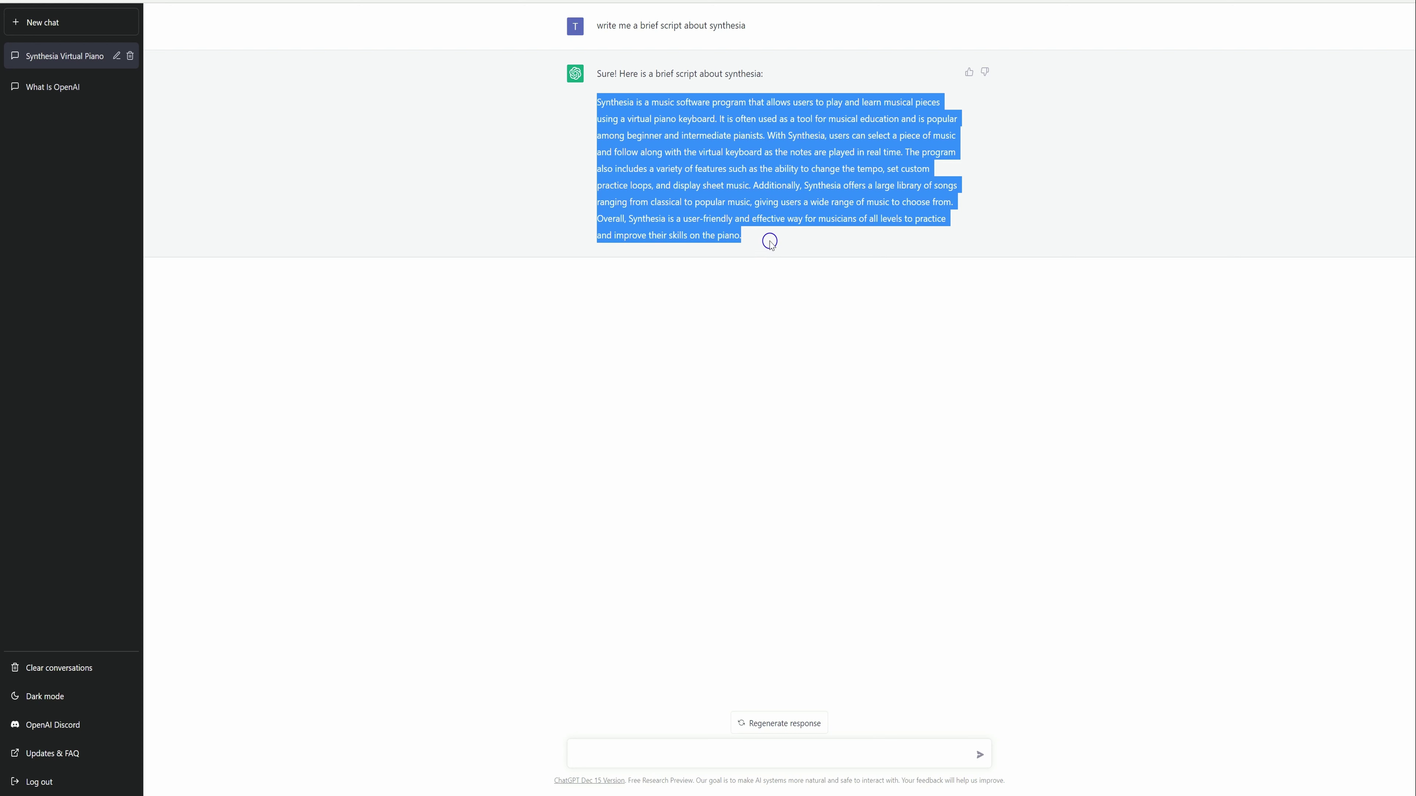
click(770, 269)
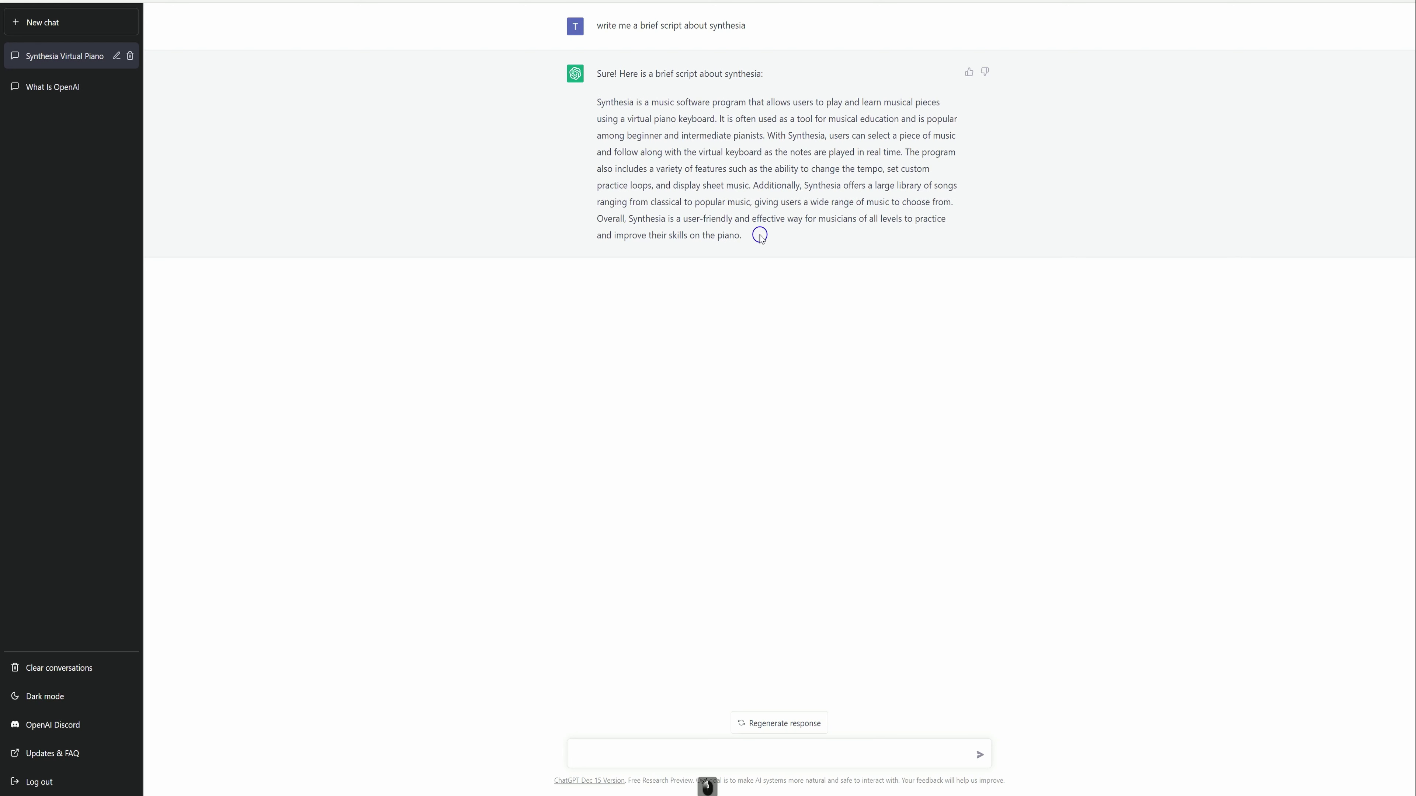
Highlight the end of the reply, then edit the sent prompt after 'synthesia'
drag(760, 236, 597, 102)
click(718, 307)
click(977, 26)
click(751, 25)
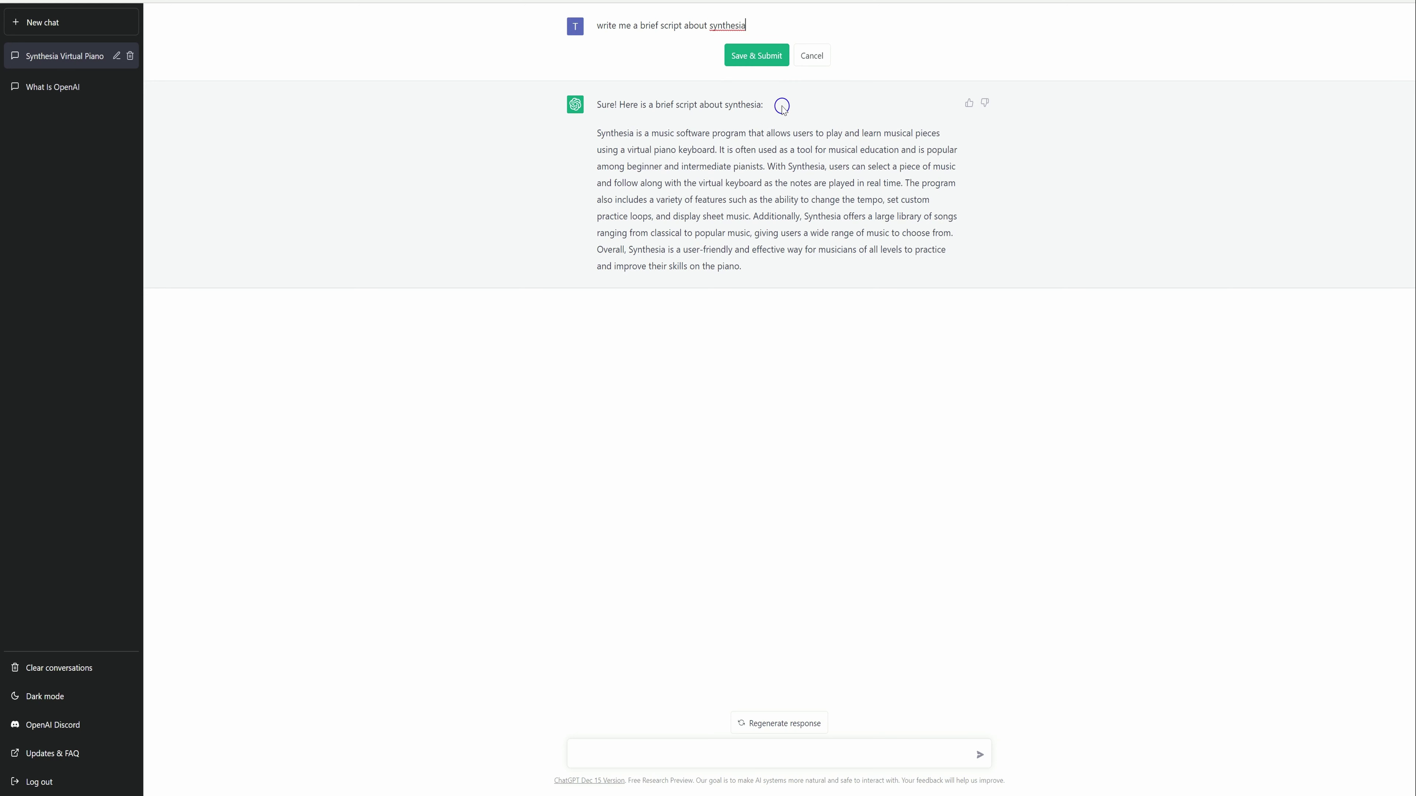
Extend the prompt with 'that creates avatar video' and resubmit for a new script
text(that )
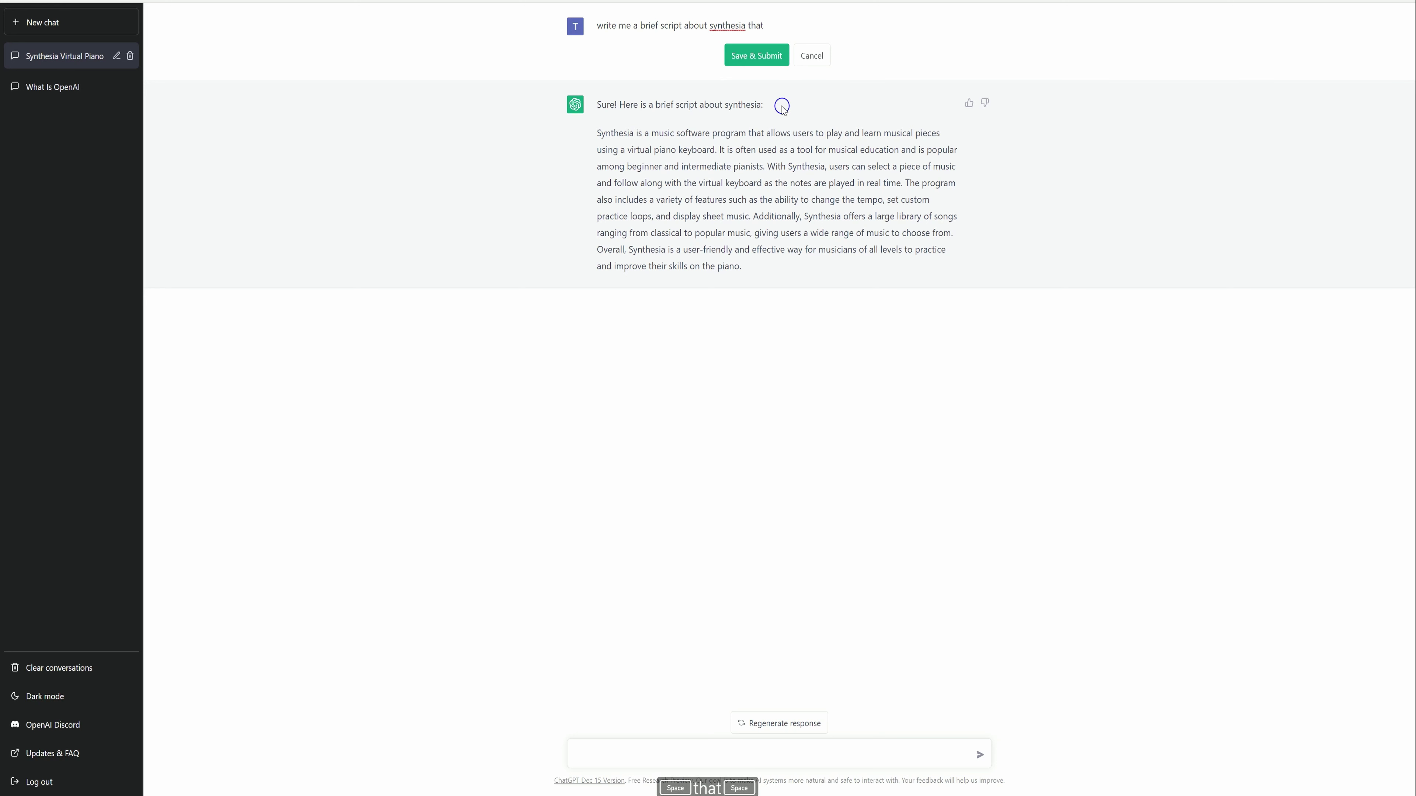
text(creates)
key(BackSpace)
text(s ava)
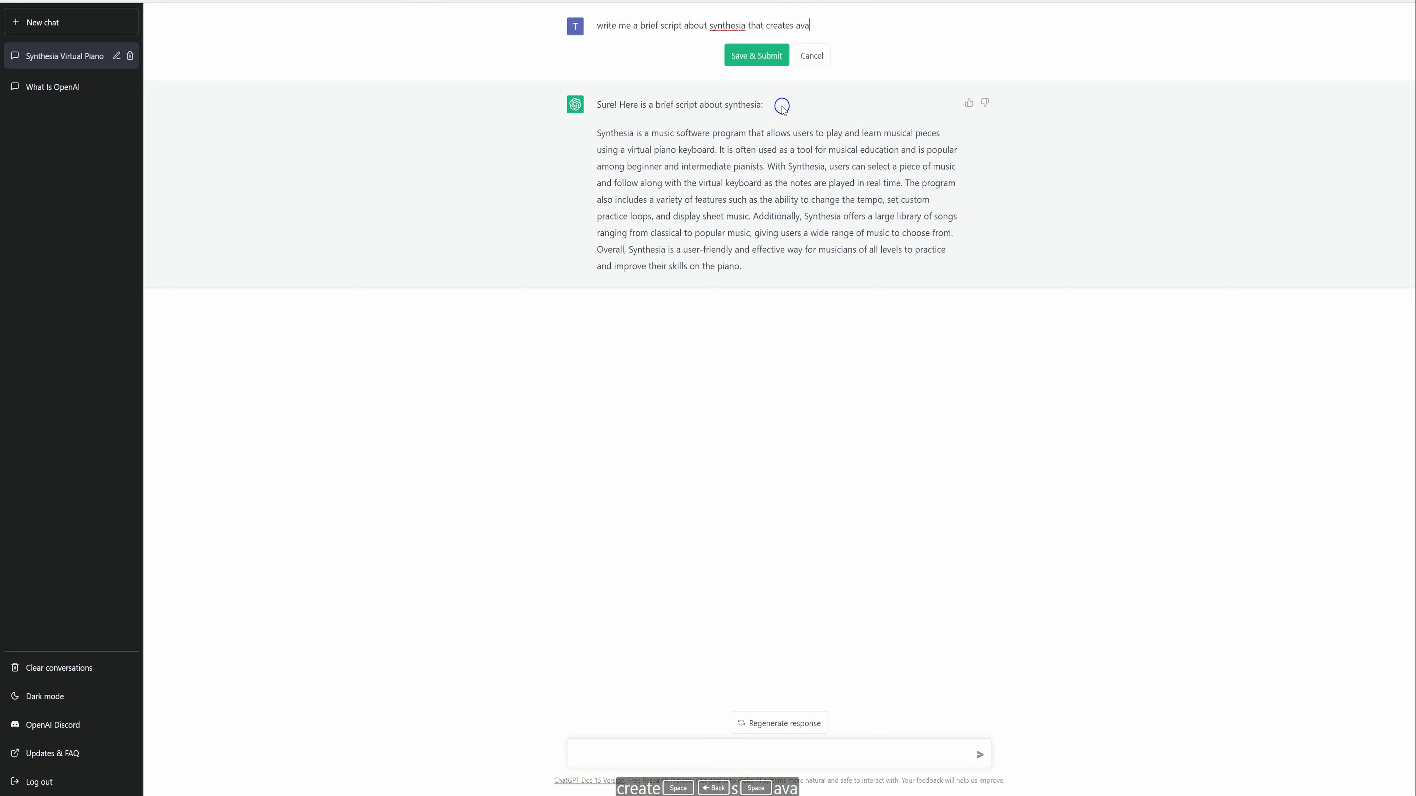
text(tar vid)
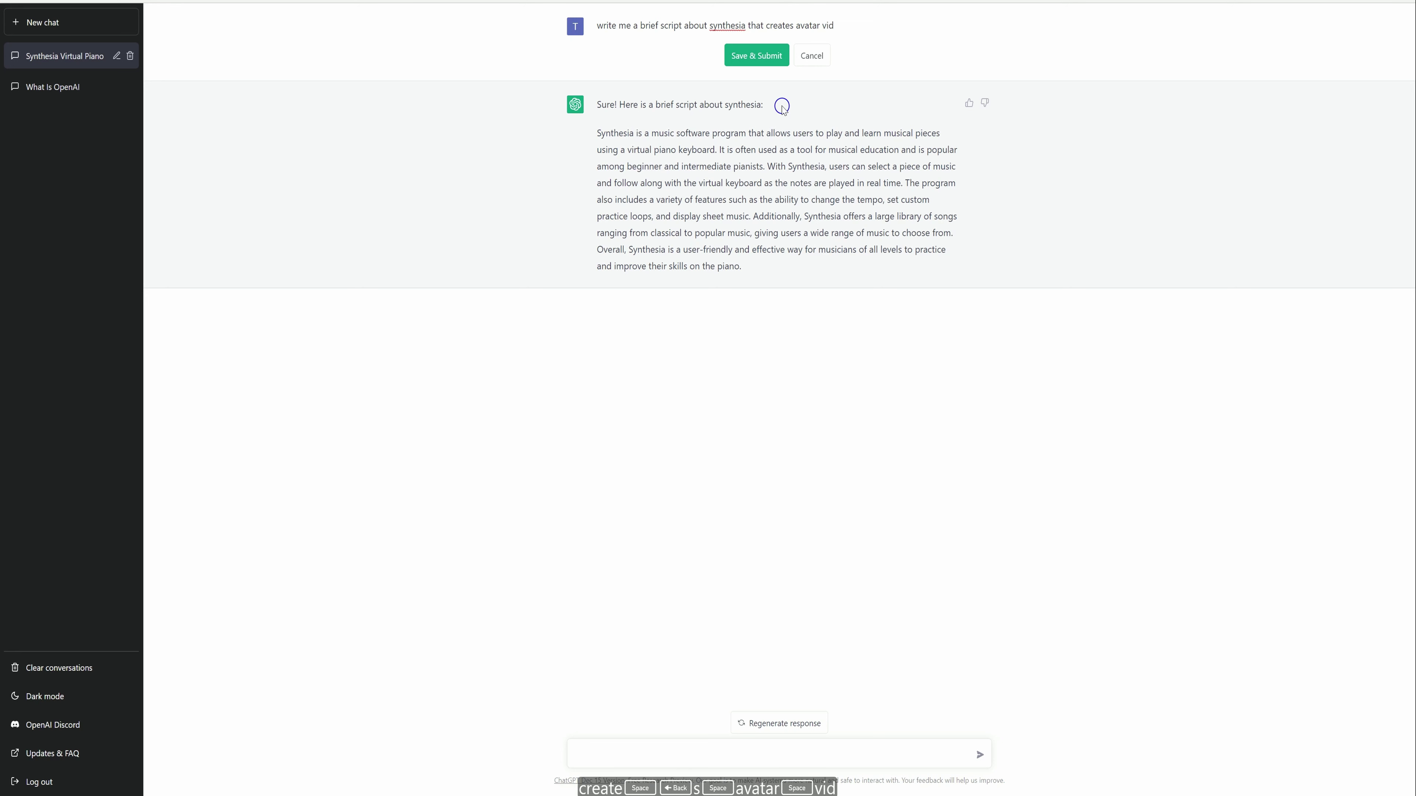
text(eo)
click(774, 58)
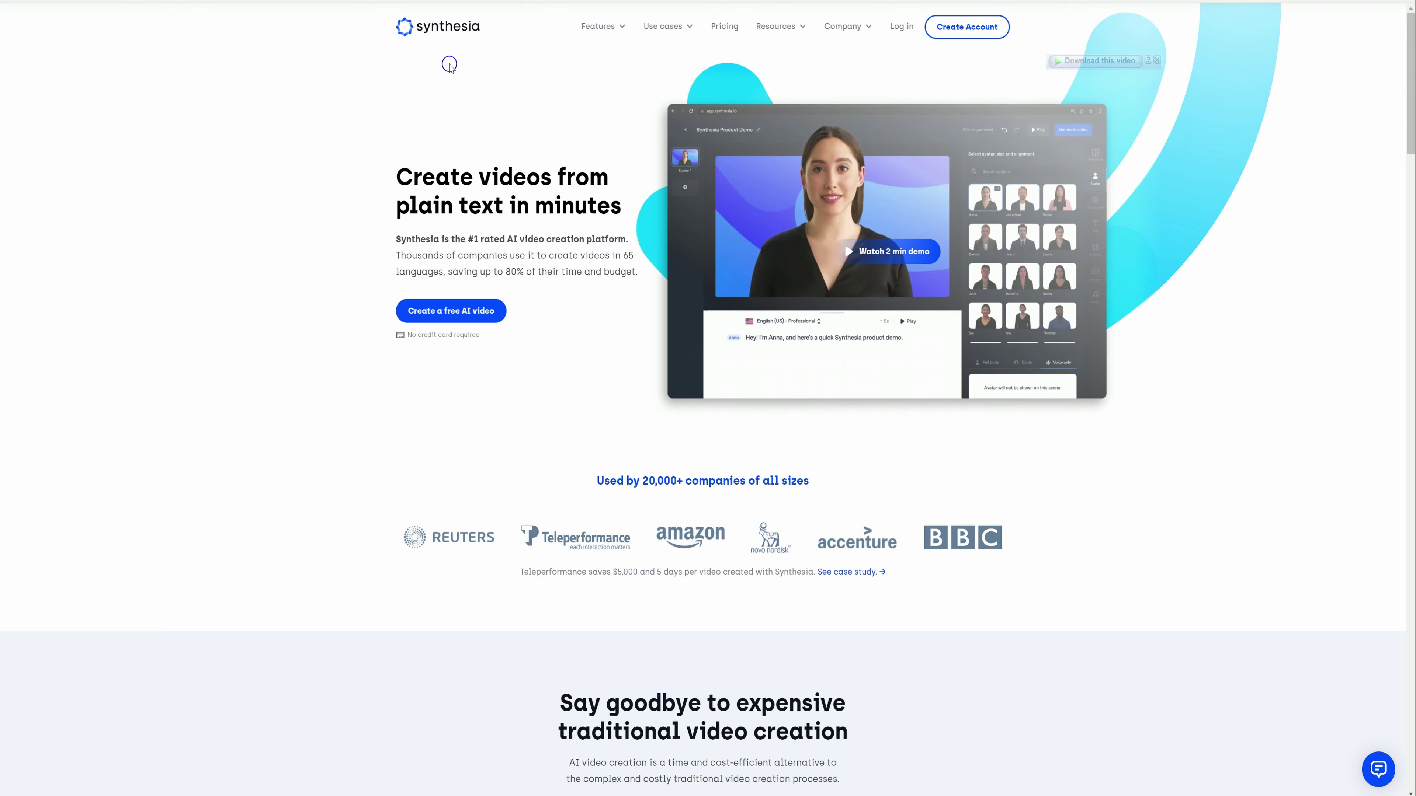
Go to Synthesia's AI Avatars page from the features menu
click(597, 25)
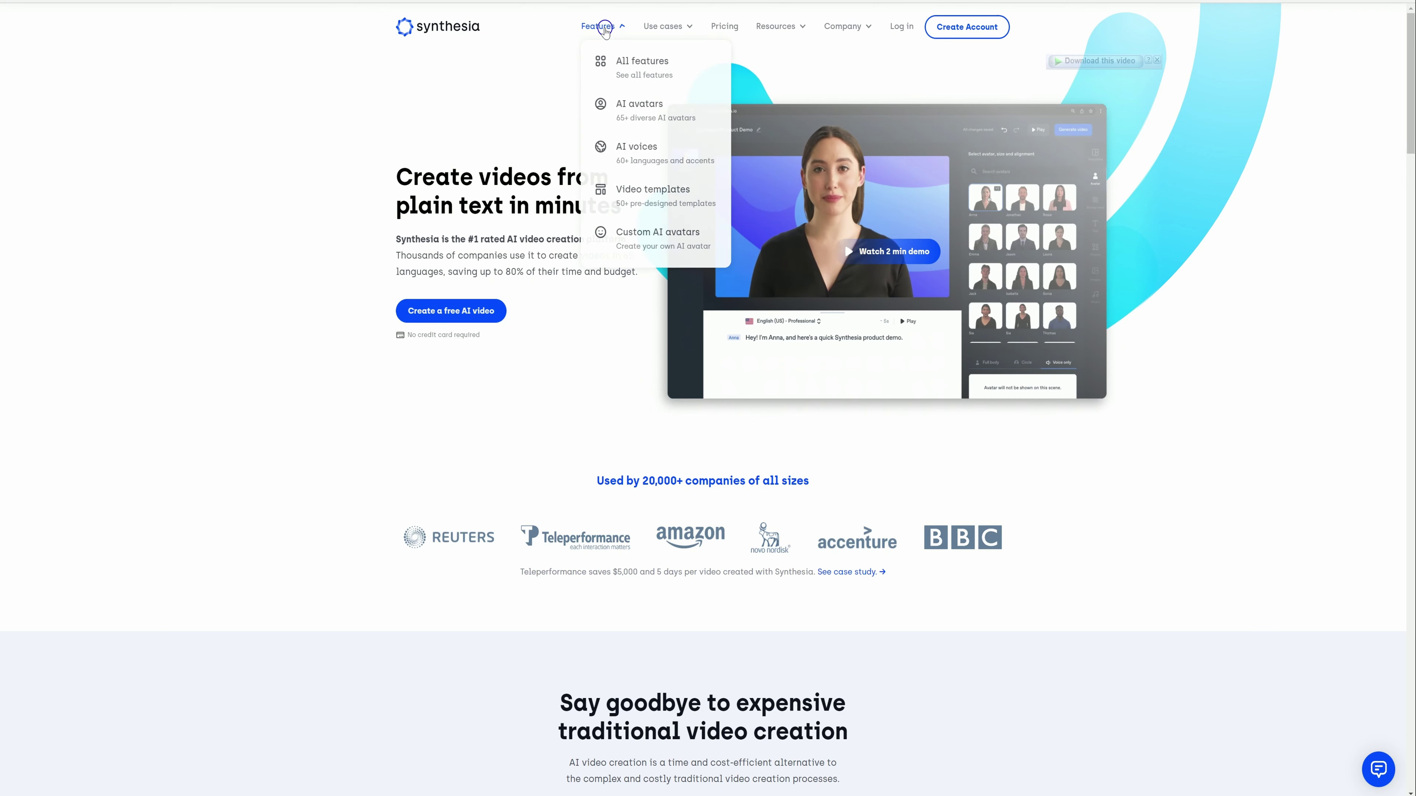
click(638, 105)
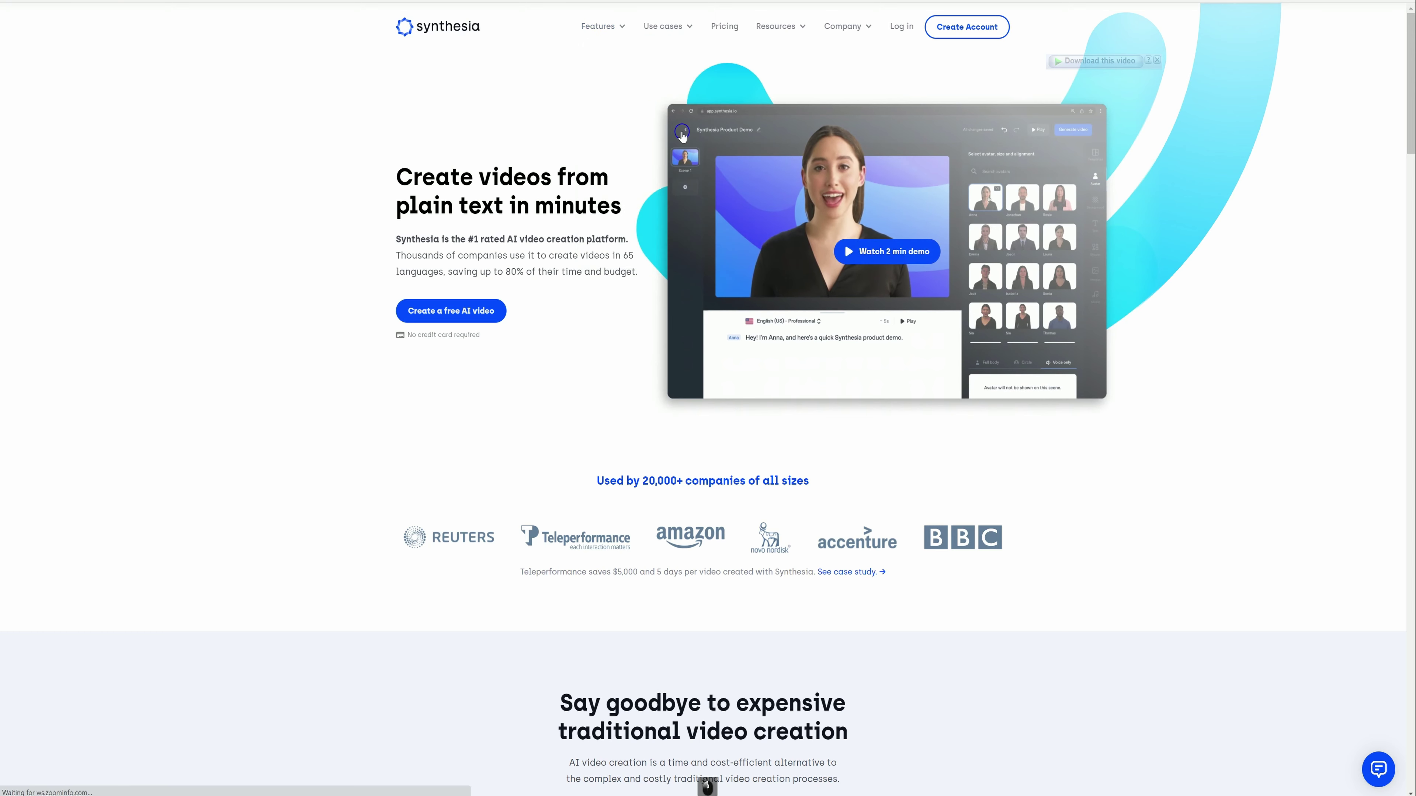
scroll(763, 403, down, 1)
scroll(763, 403, down, 6)
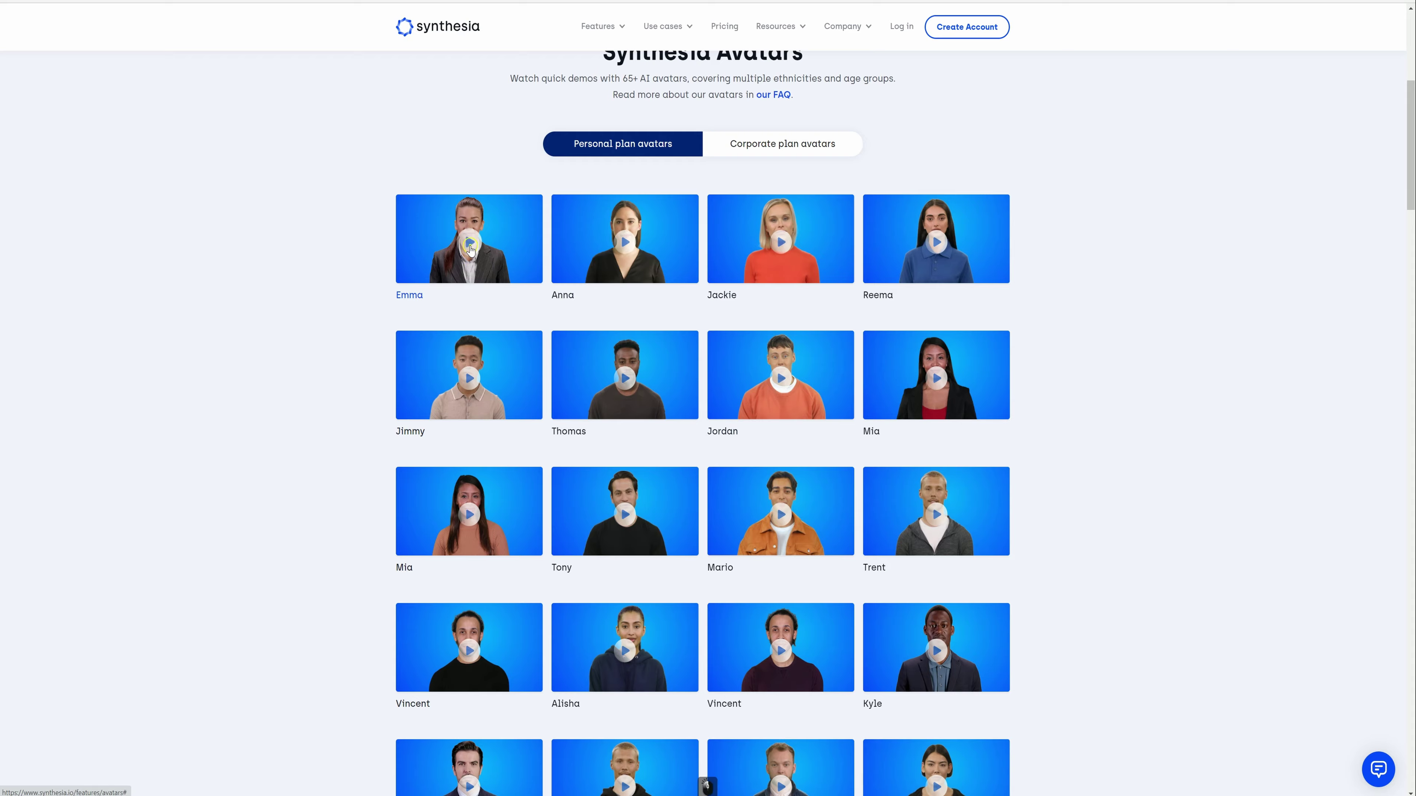
Preview Emma's and Tony's avatar demo videos, then scroll further down the gallery
click(471, 245)
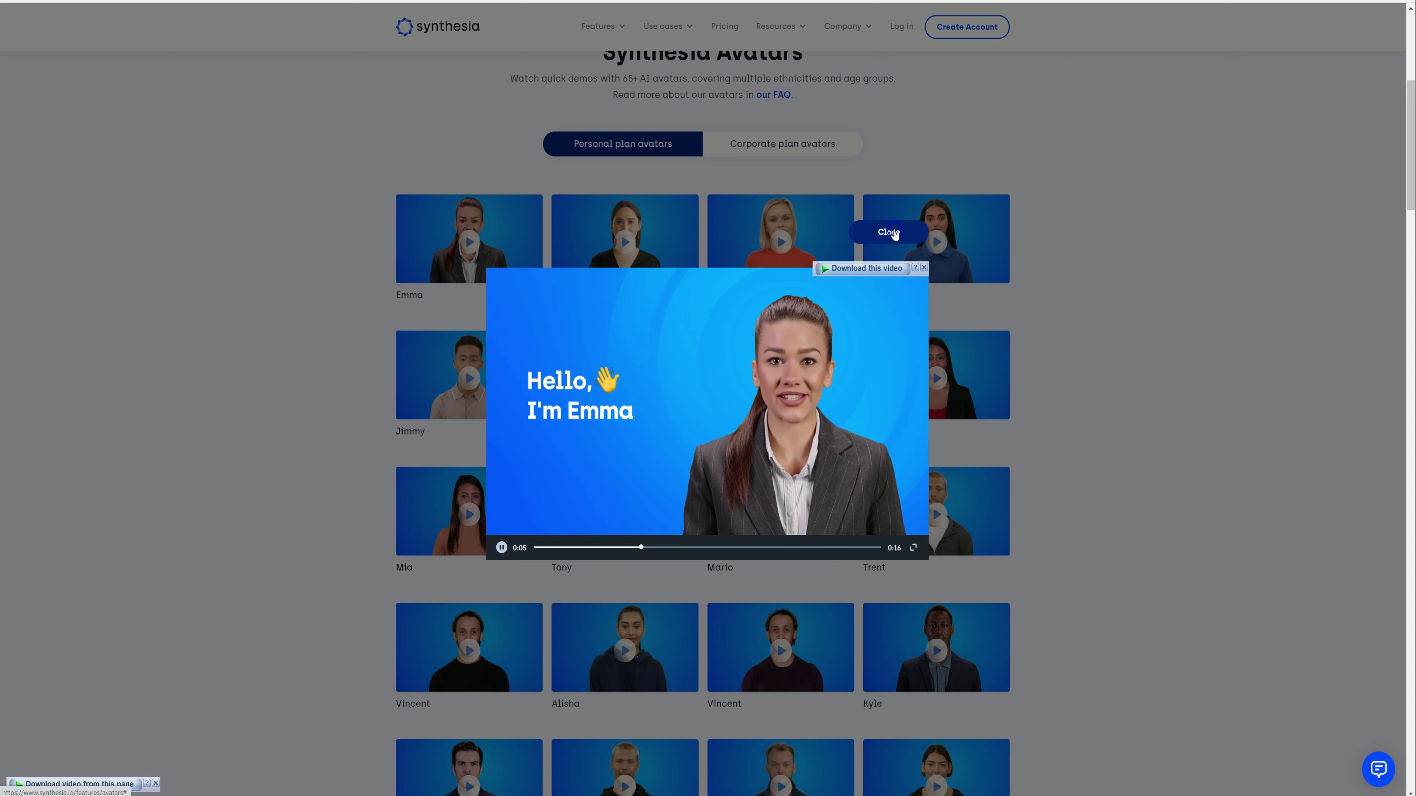
click(893, 234)
scroll(604, 249, down, 5)
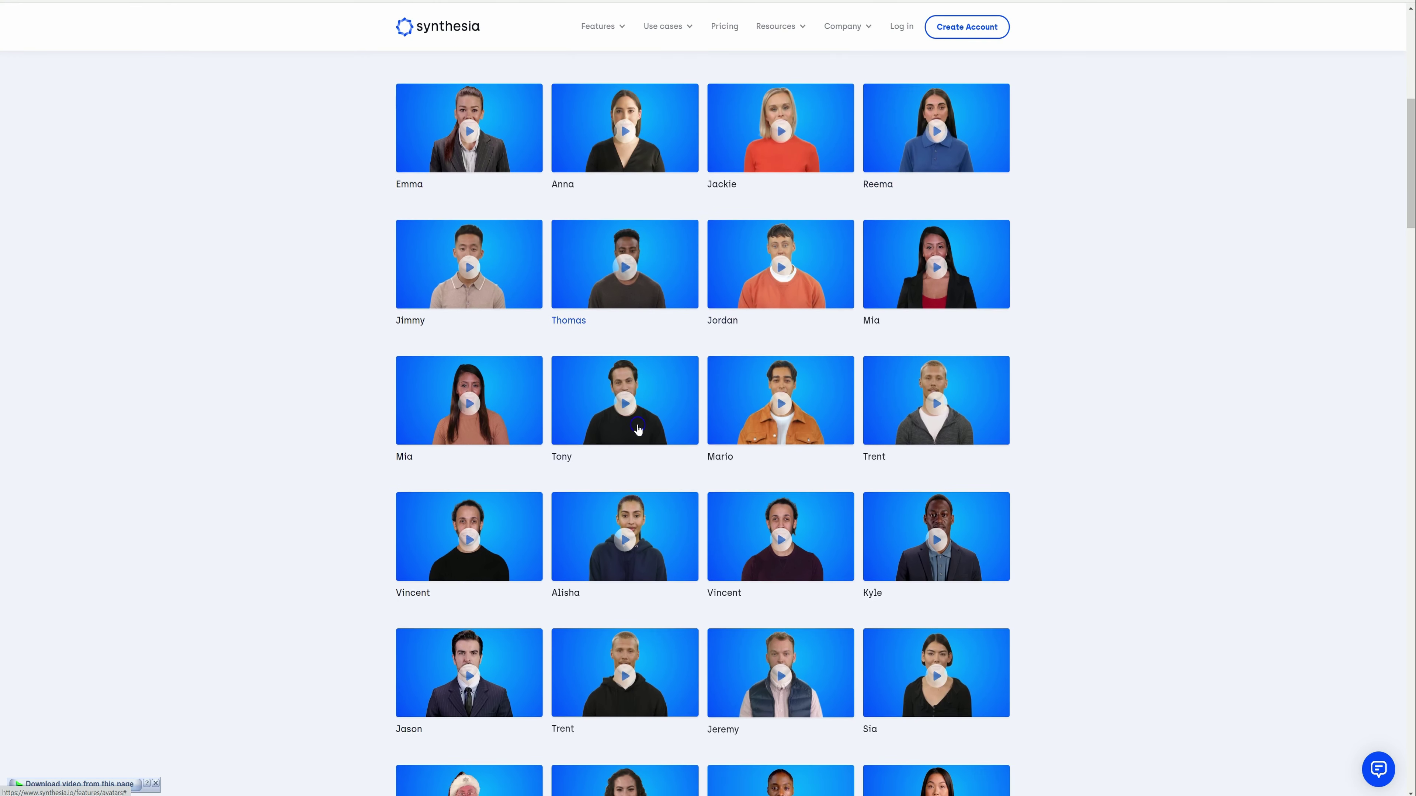
click(622, 215)
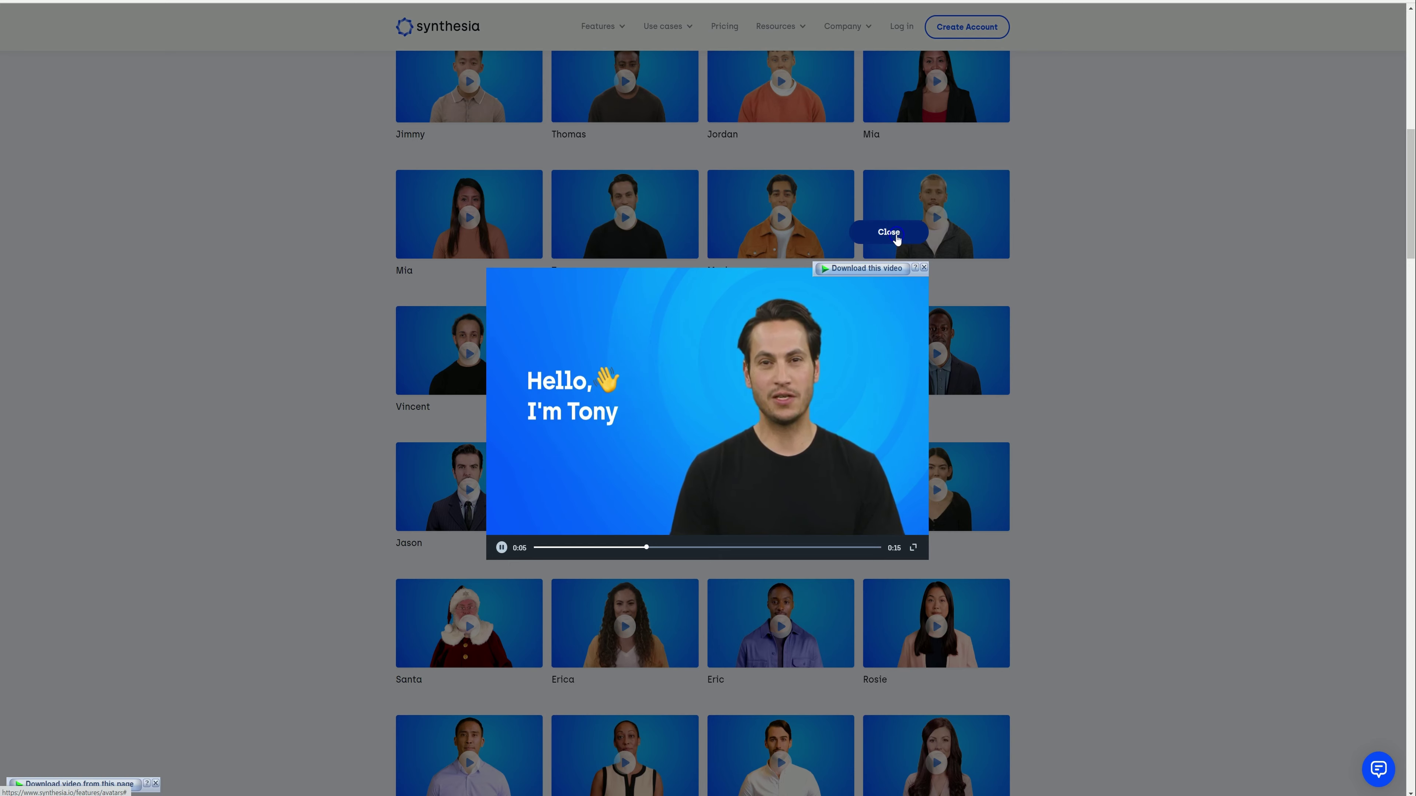
click(895, 238)
scroll(752, 405, down, 8)
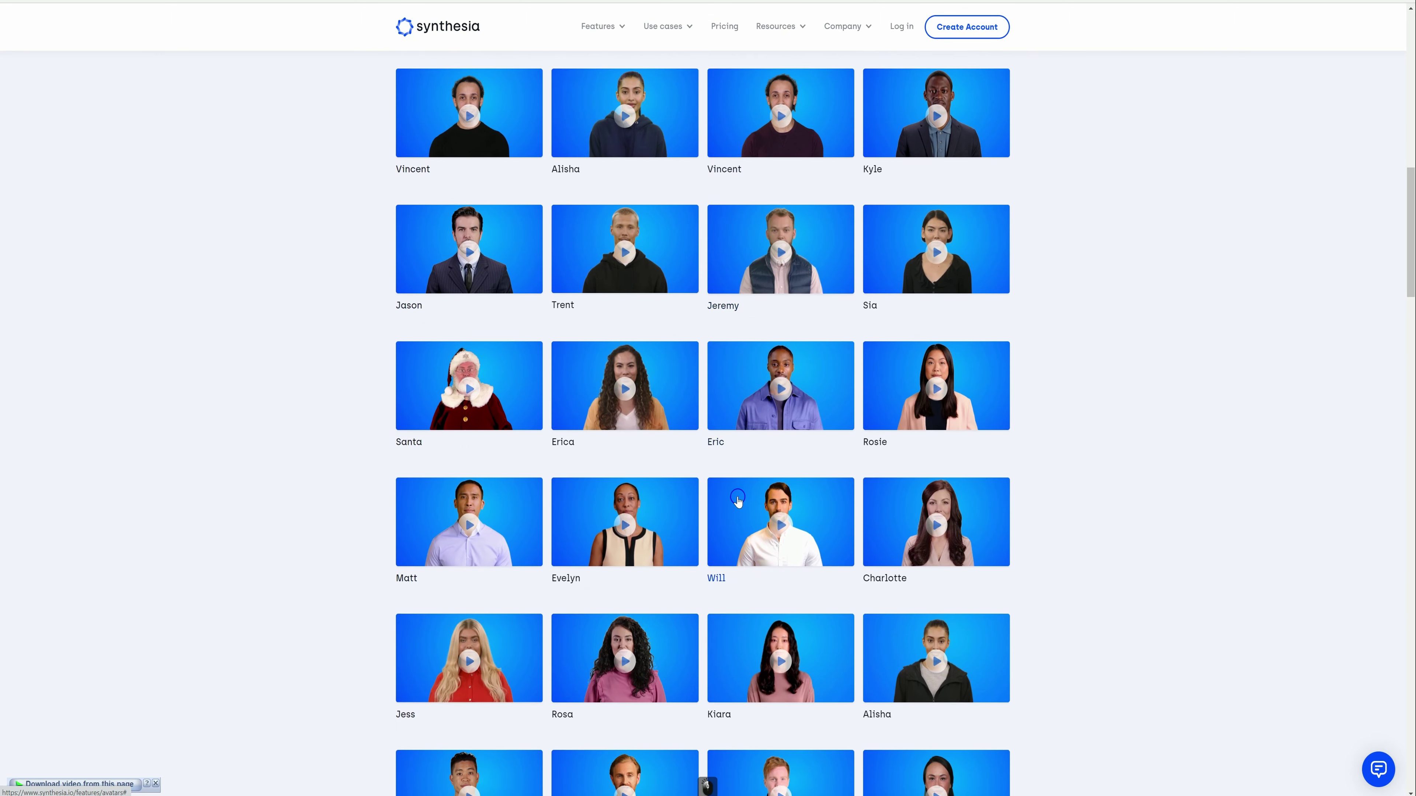
scroll(697, 544, down, 10)
Open and play Mike's avatar demo video, then close it
click(624, 188)
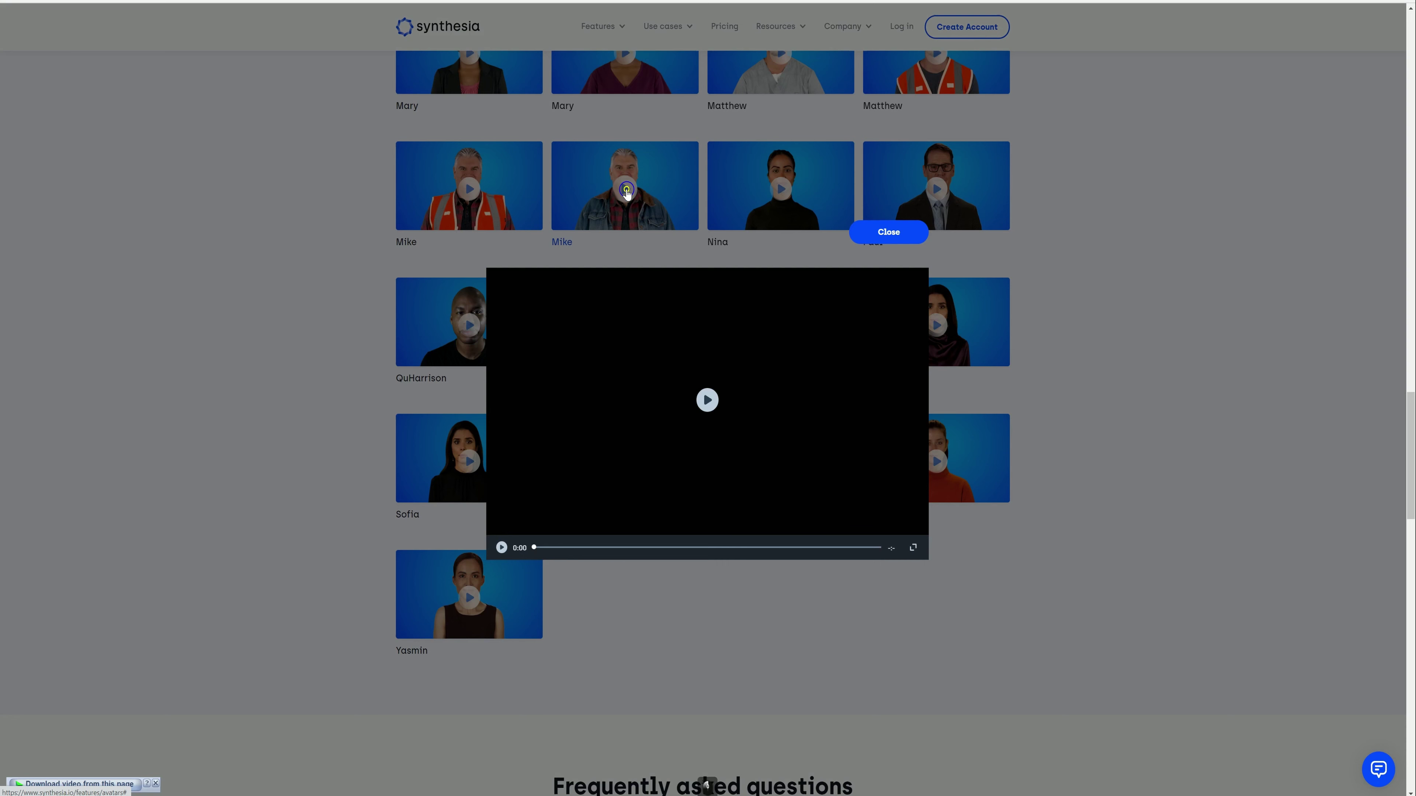
click(707, 402)
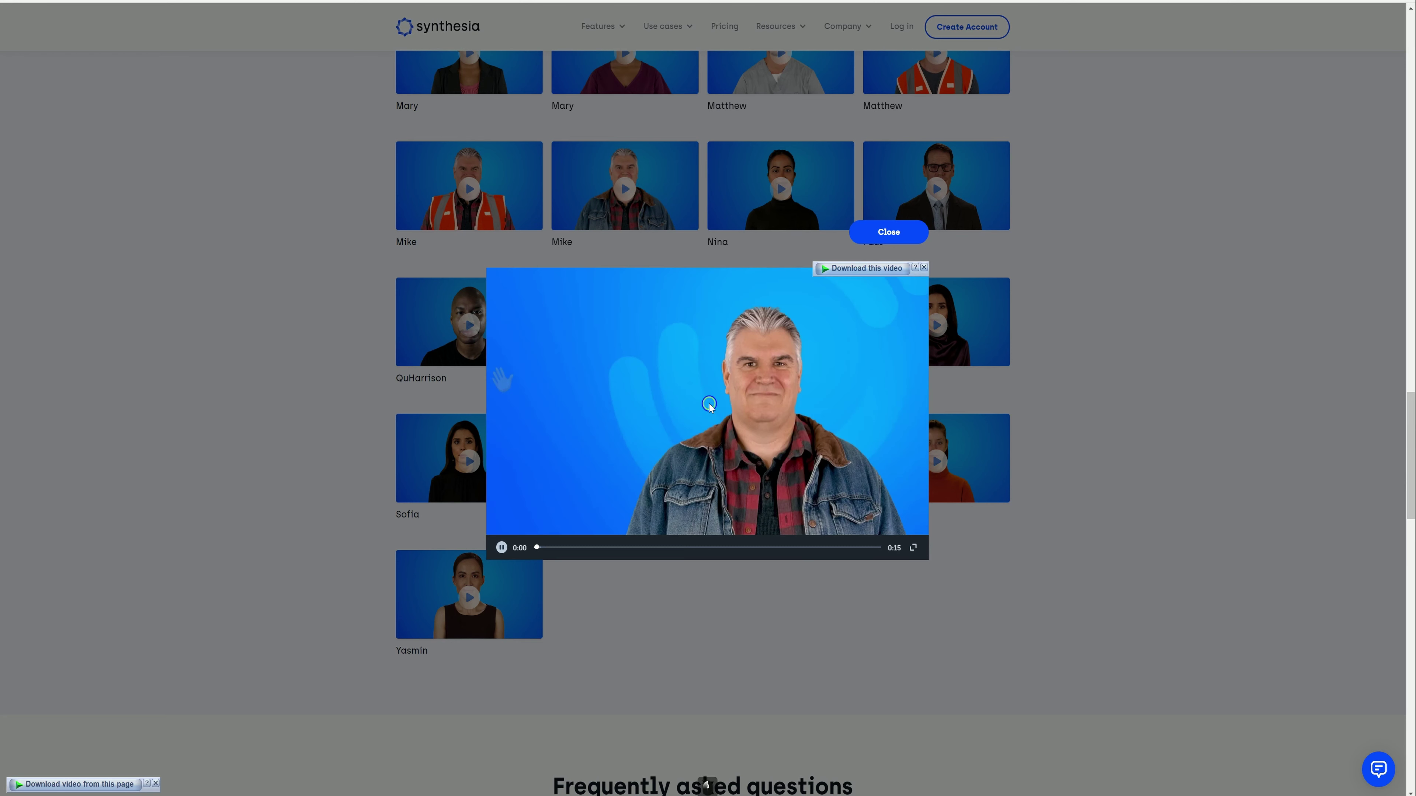
click(905, 232)
Preview Sofia's avatar demo, then return to the Synthesia homepage to create a free video
click(472, 471)
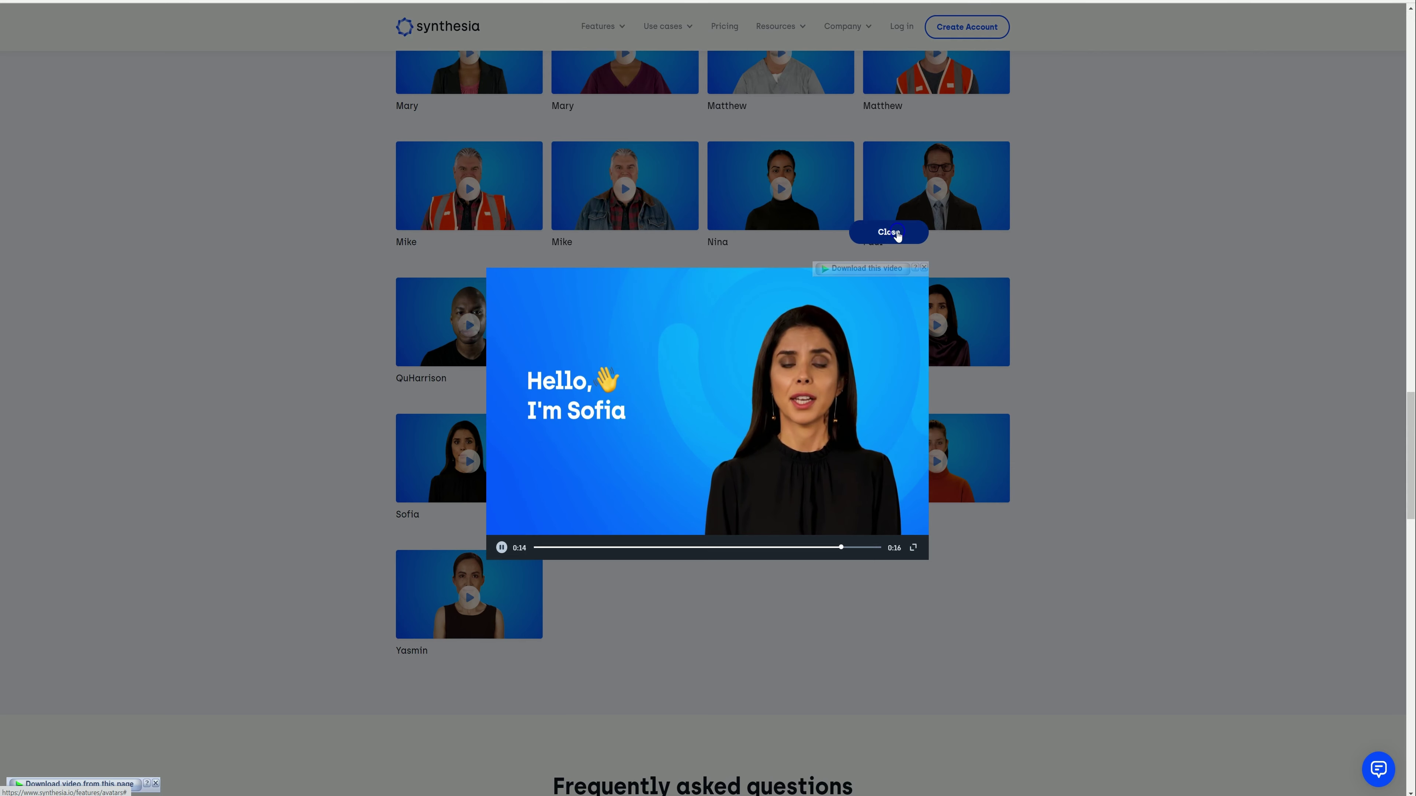
click(889, 232)
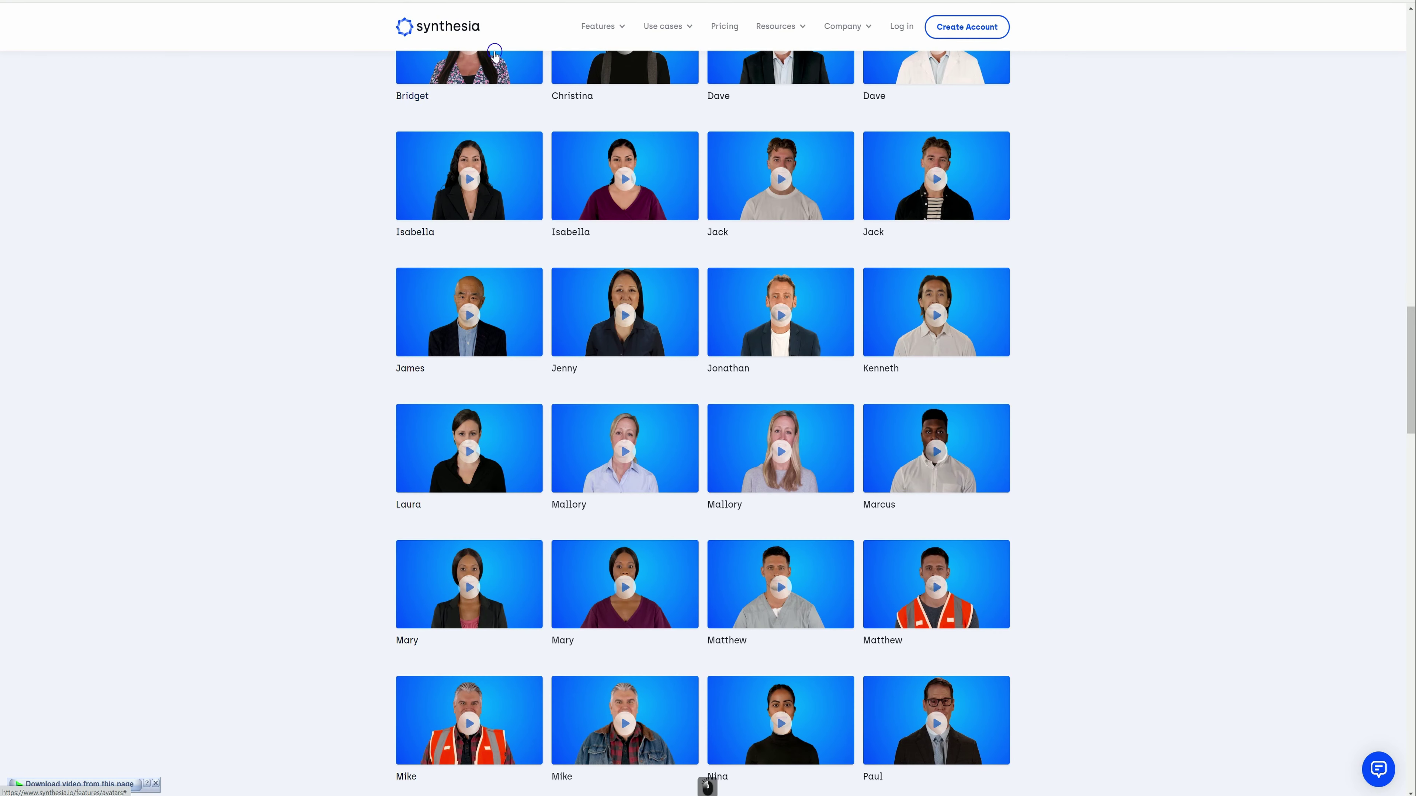
click(492, 57)
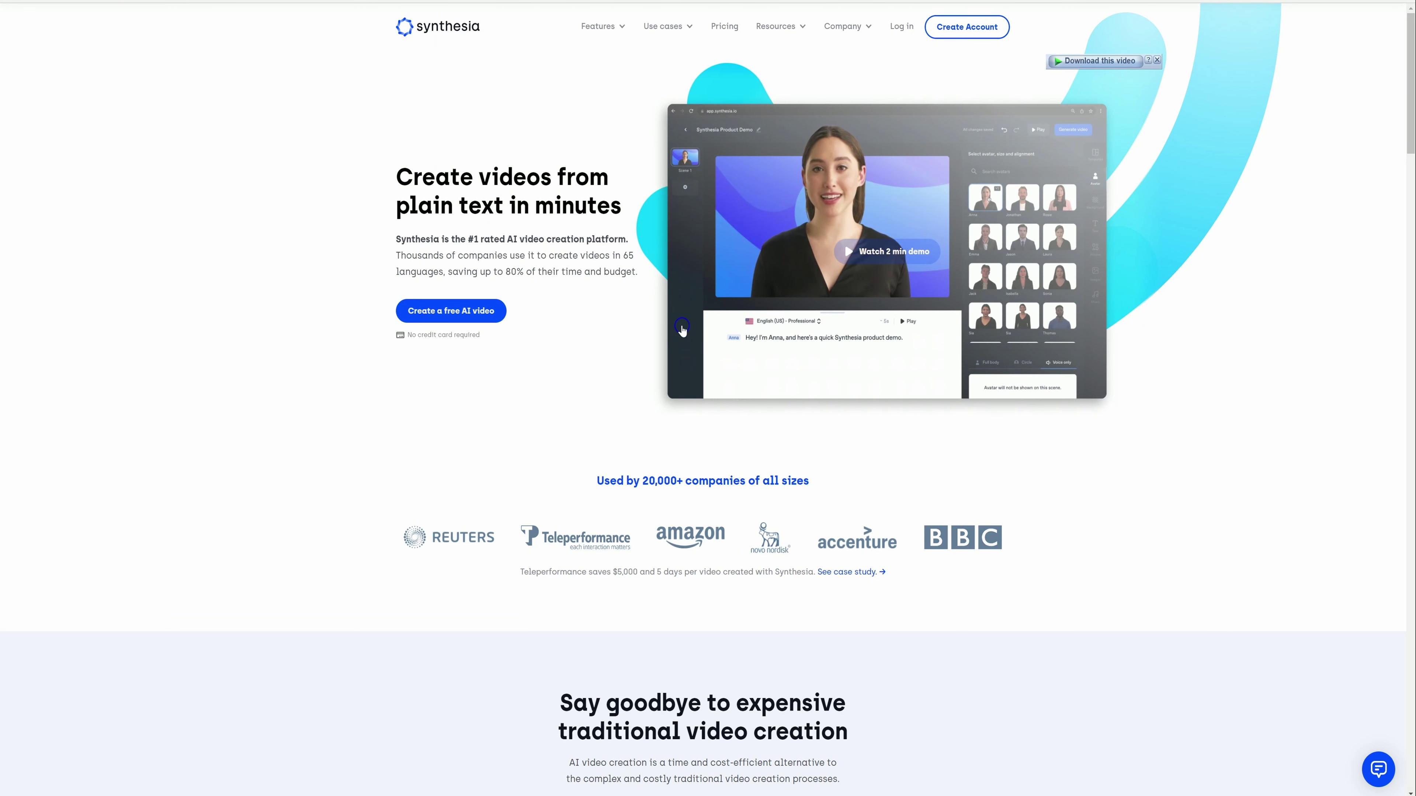
click(432, 312)
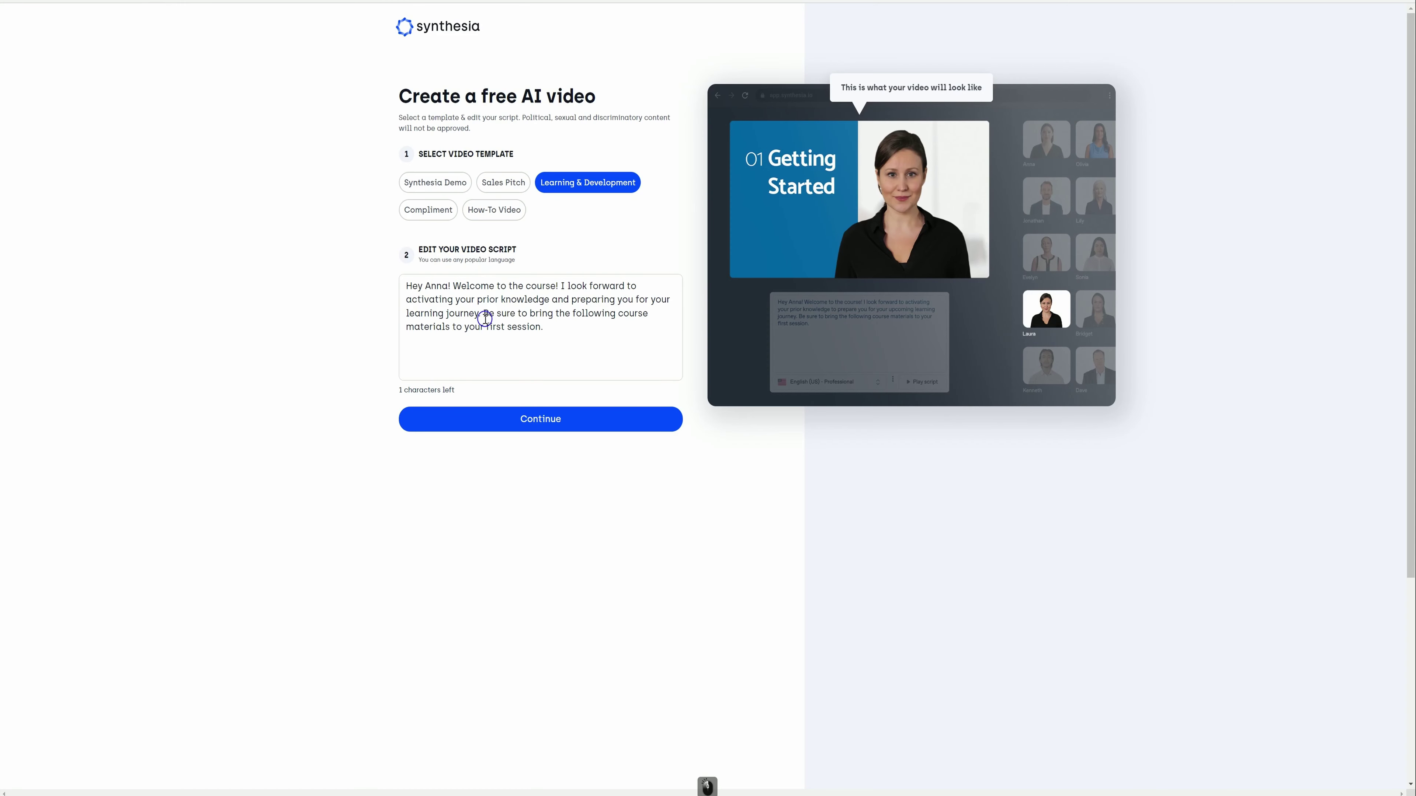
Replace the video script with the pasted ChatGPT text, deleting its final paragraph to fit
click(492, 335)
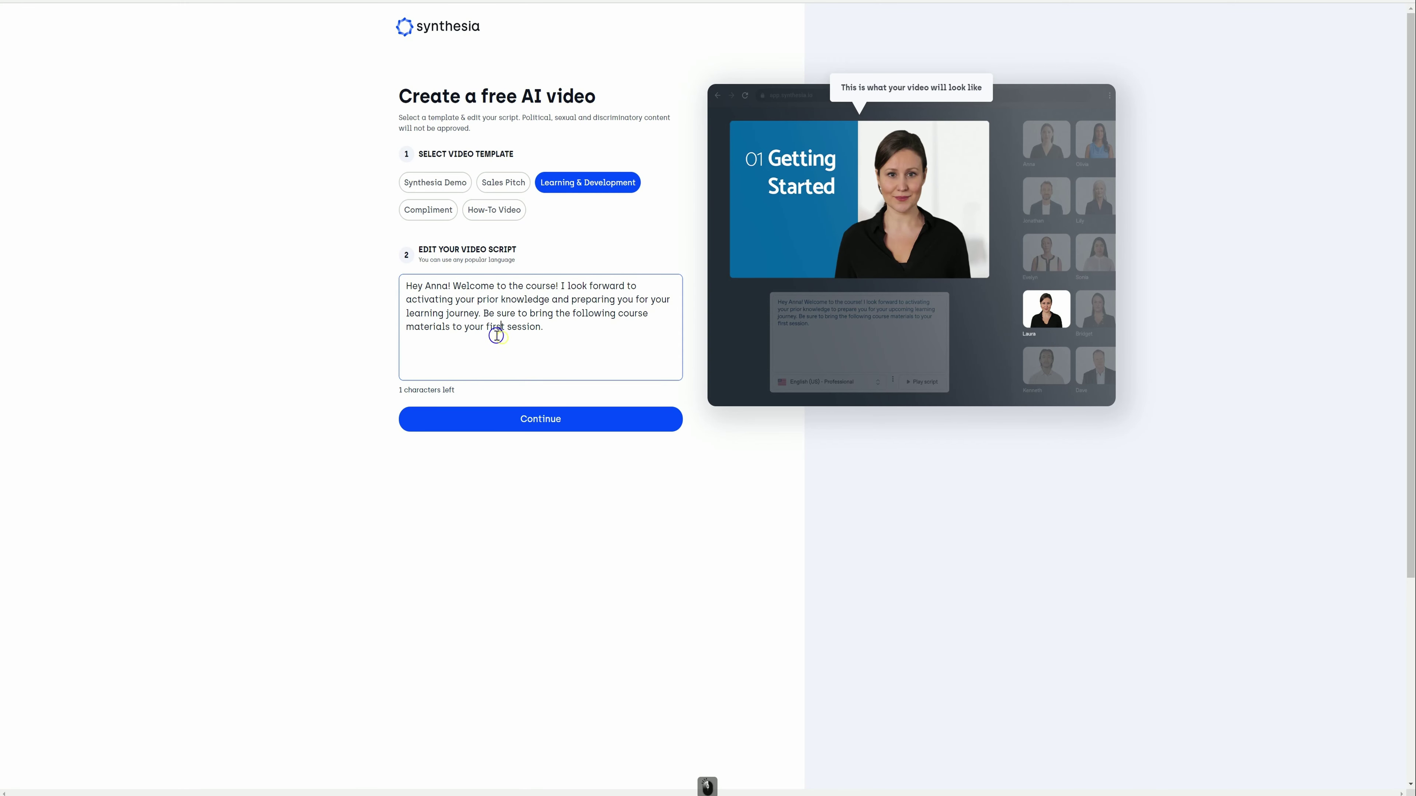
key(ctrl+a)
key(ctrl+v)
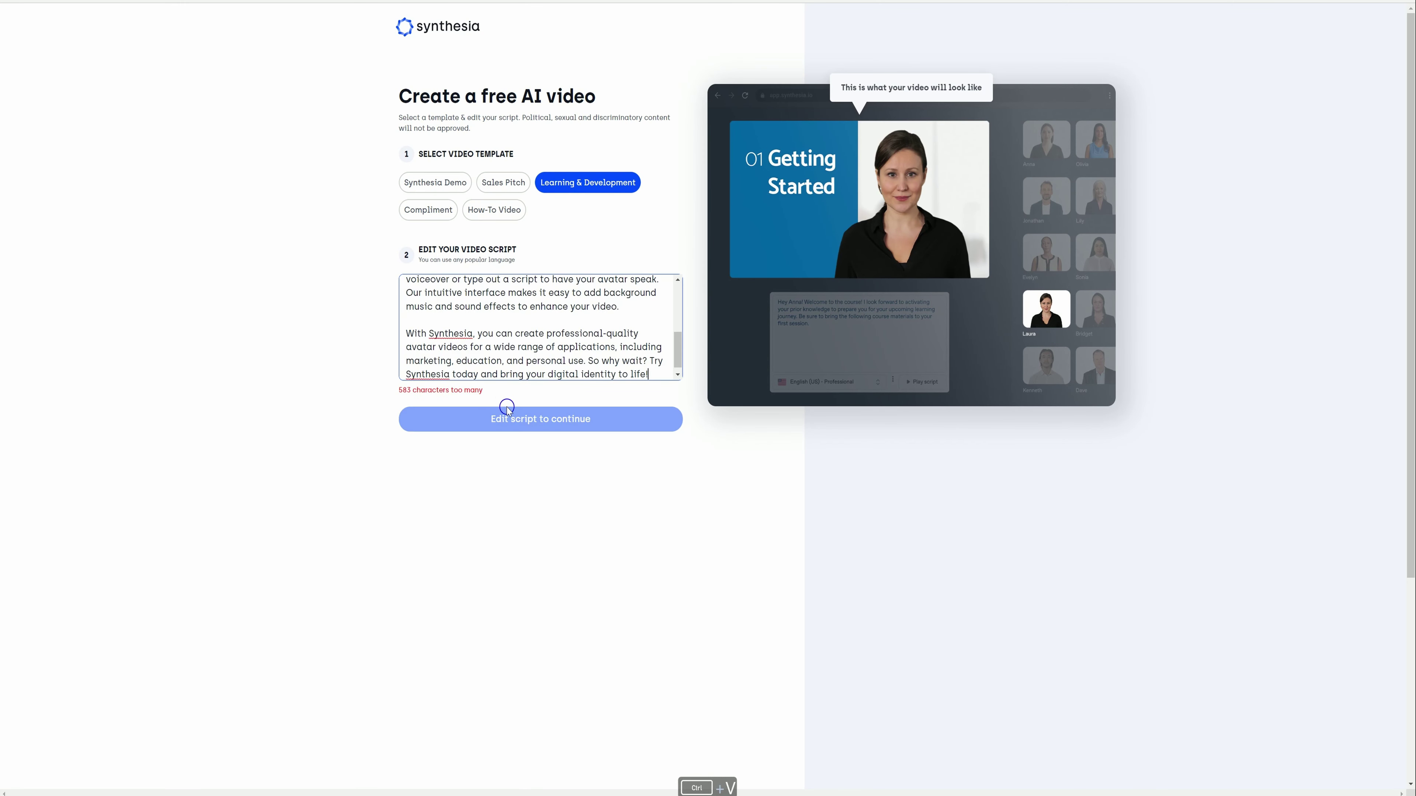
drag(650, 370, 389, 328)
key(BackSpace)
click(511, 423)
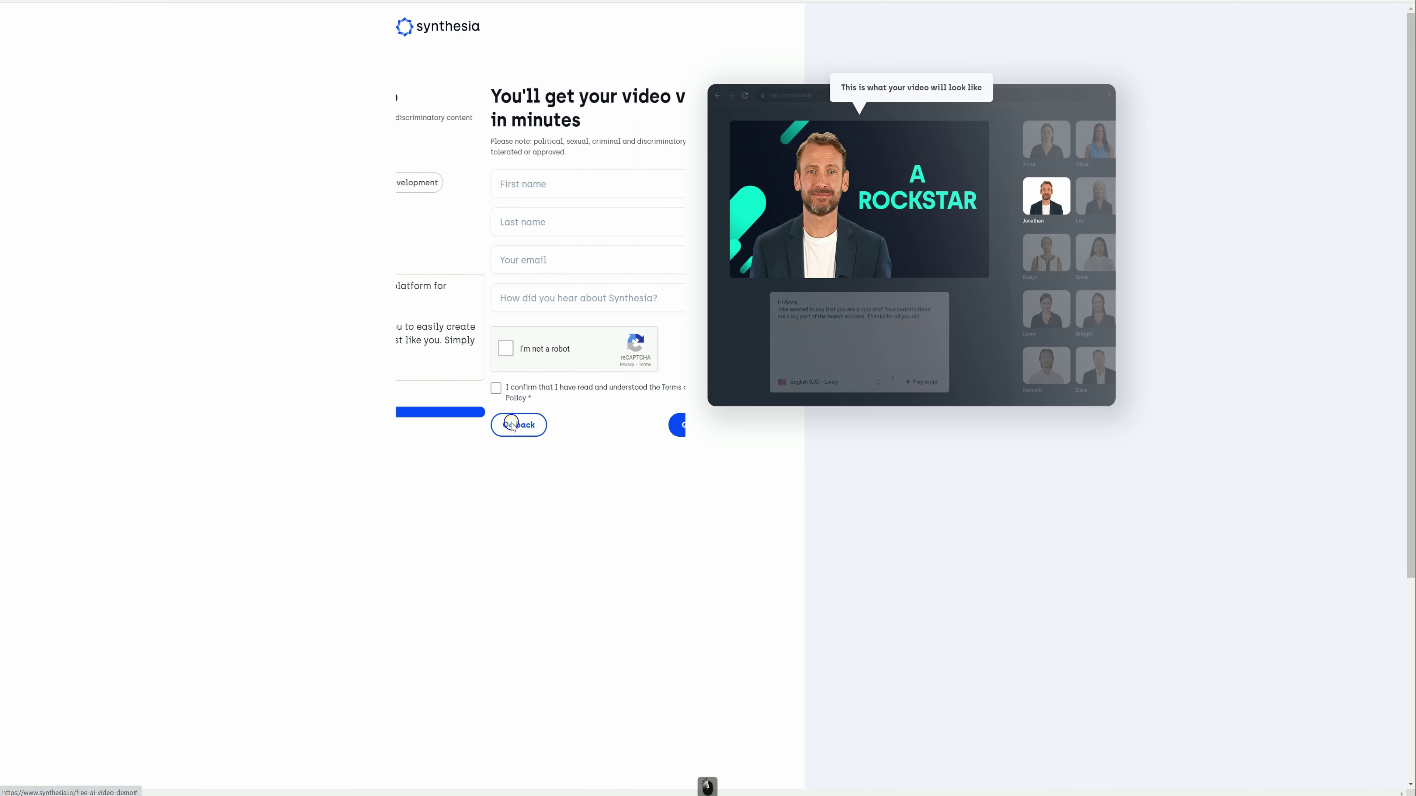
Fill in name, e-mail and referral source, pass reCAPTCHA, and generate the free video
click(477, 209)
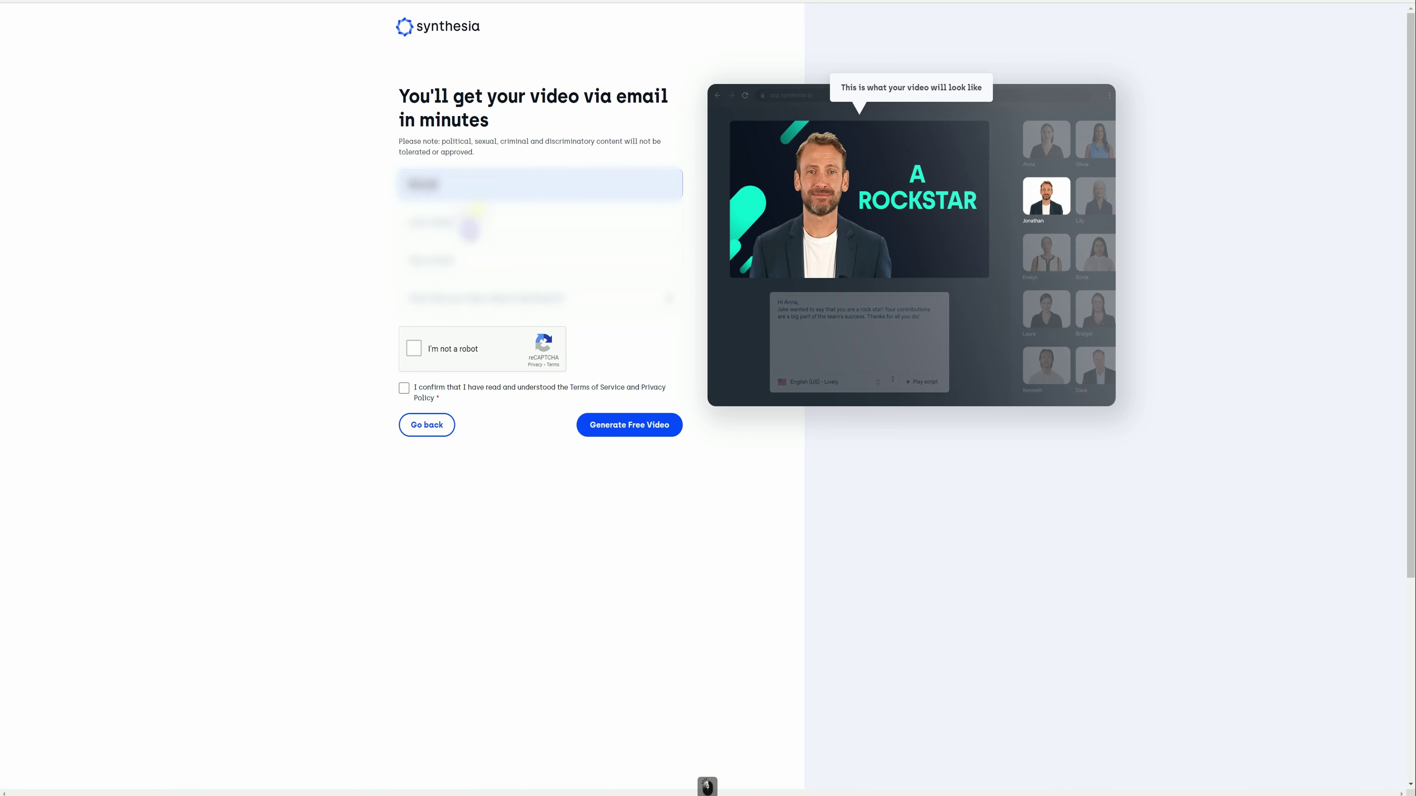
click(467, 263)
click(495, 266)
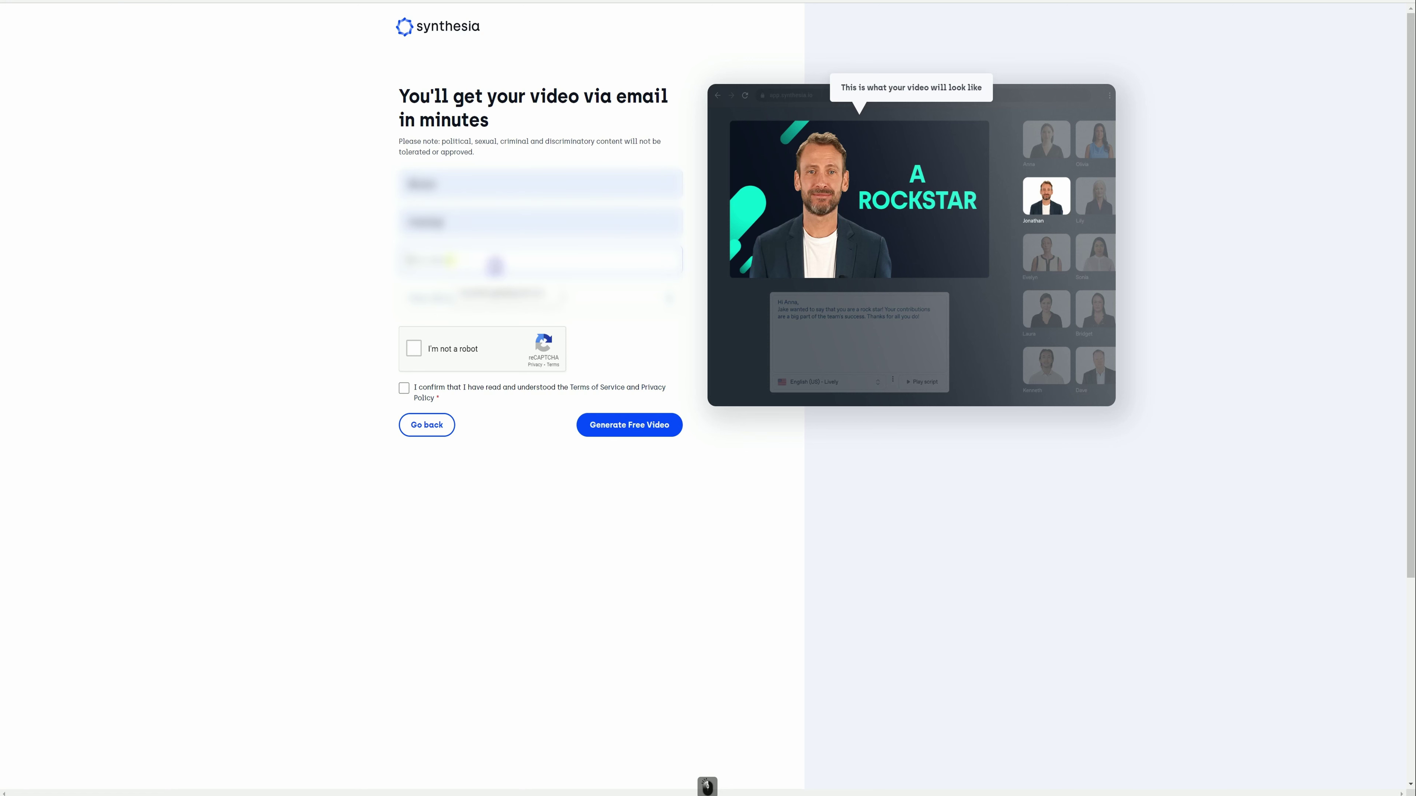
click(520, 286)
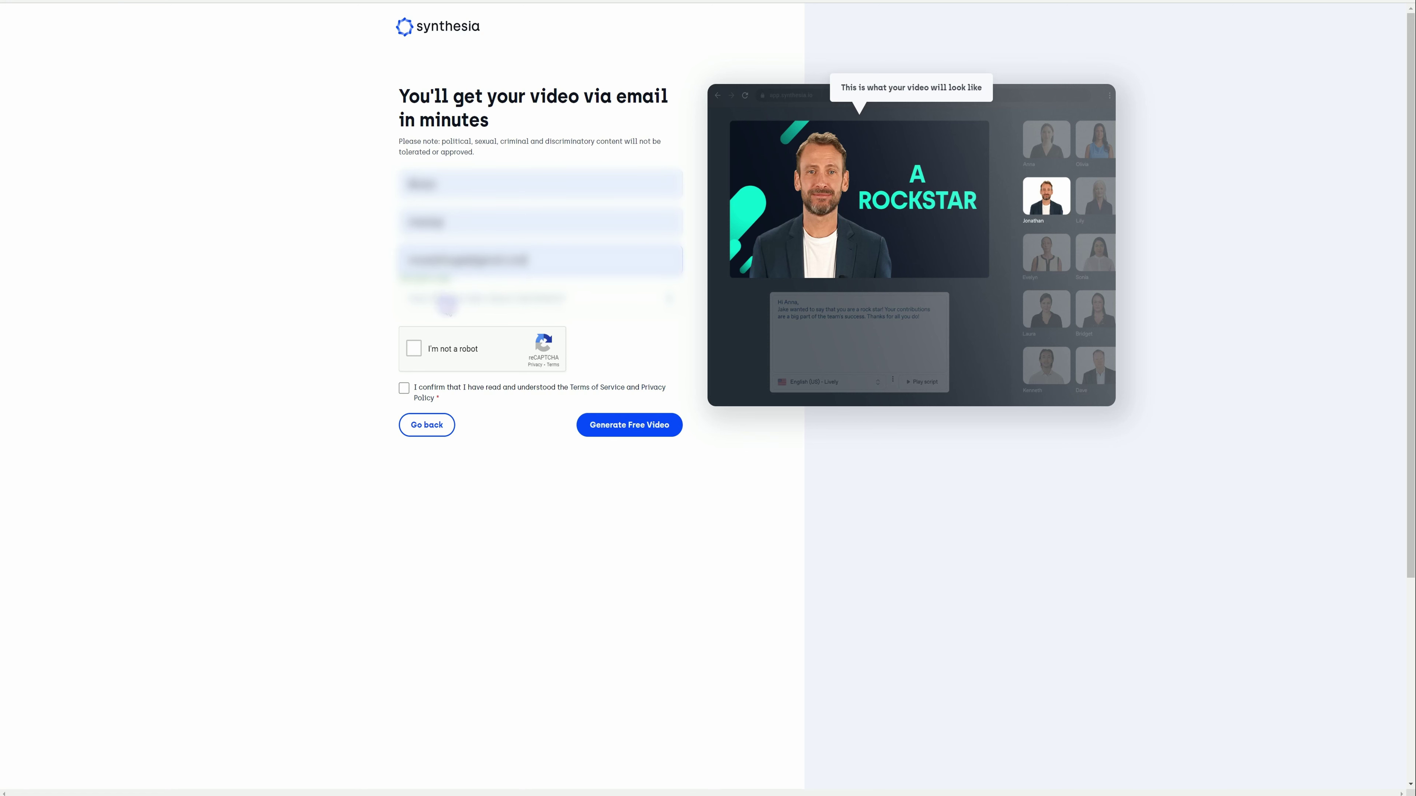
click(467, 301)
click(452, 338)
click(414, 348)
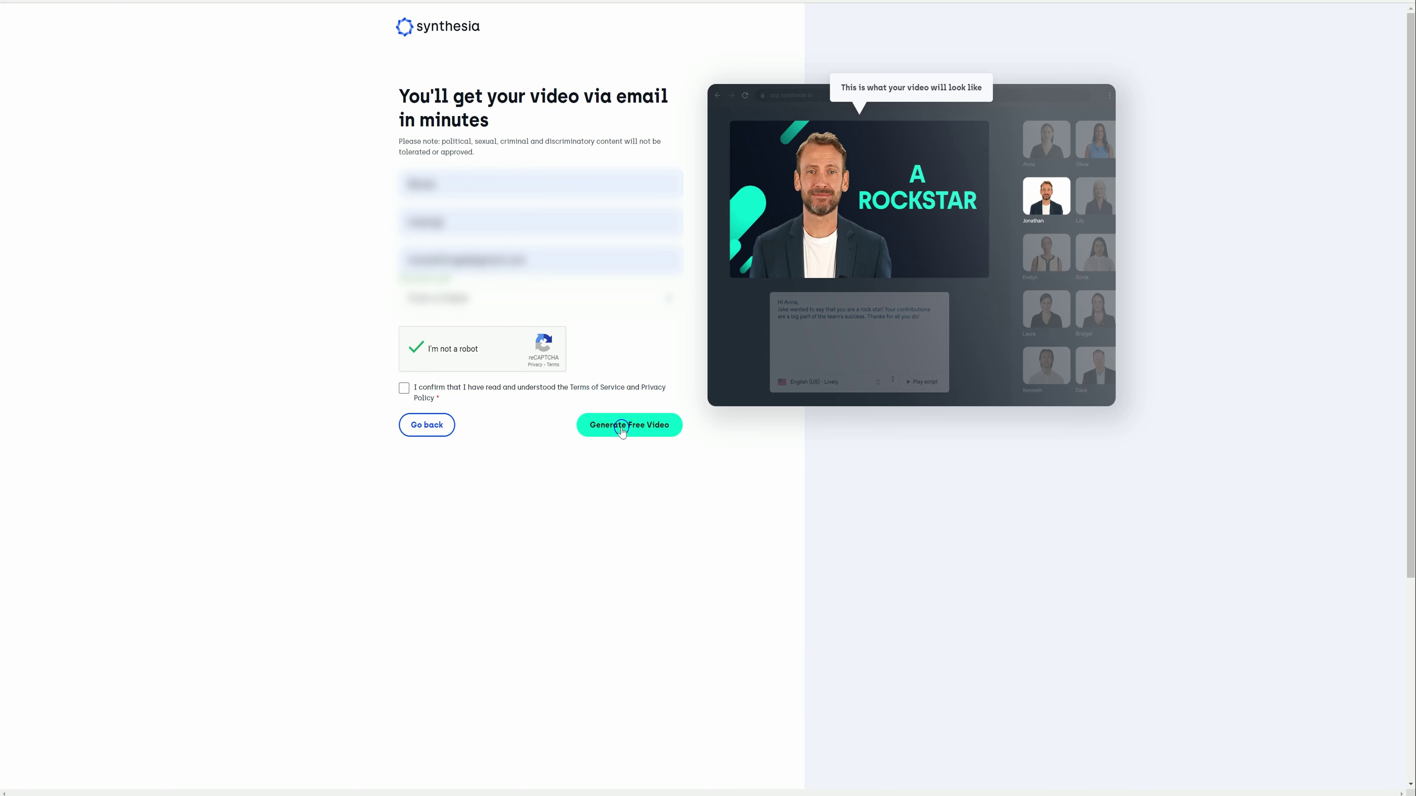
click(783, 314)
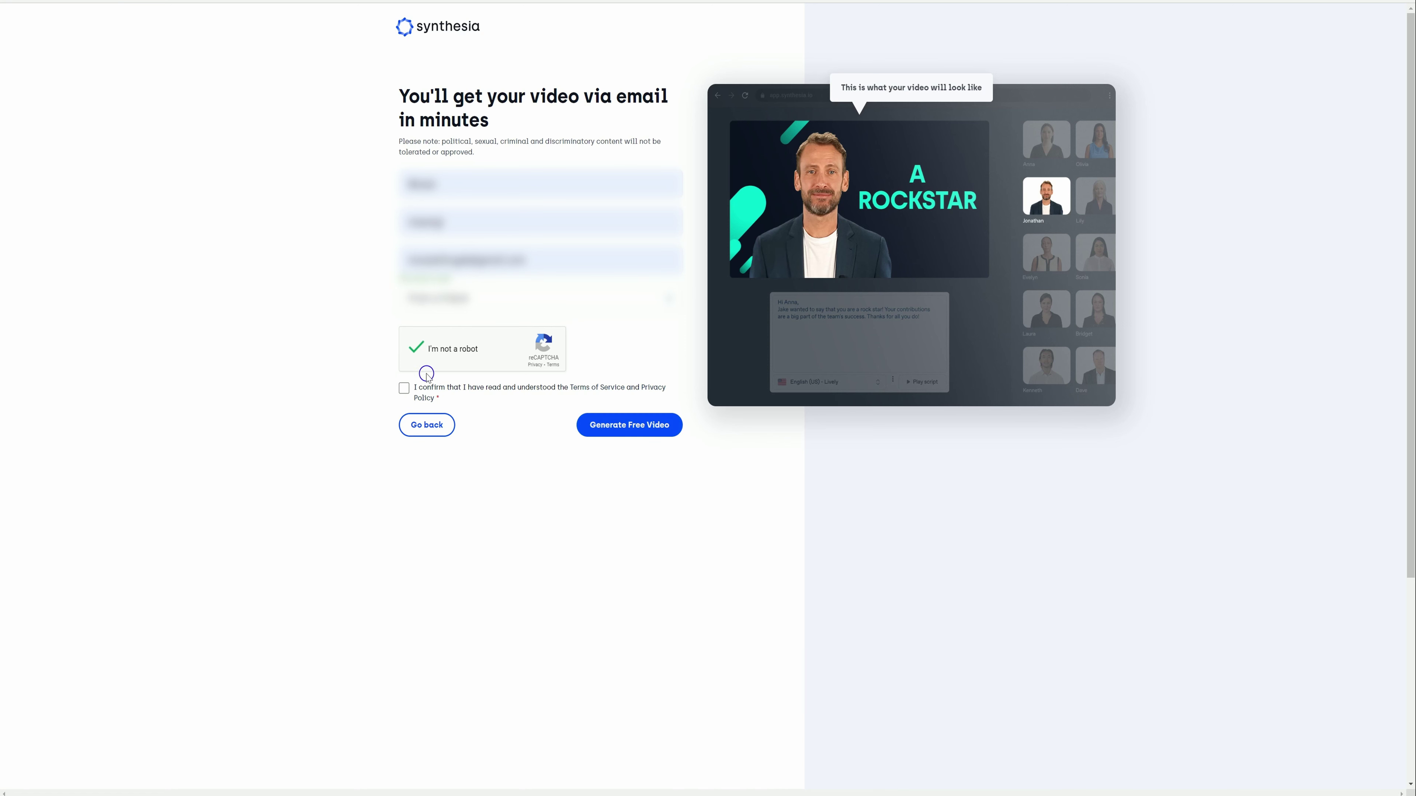
click(641, 427)
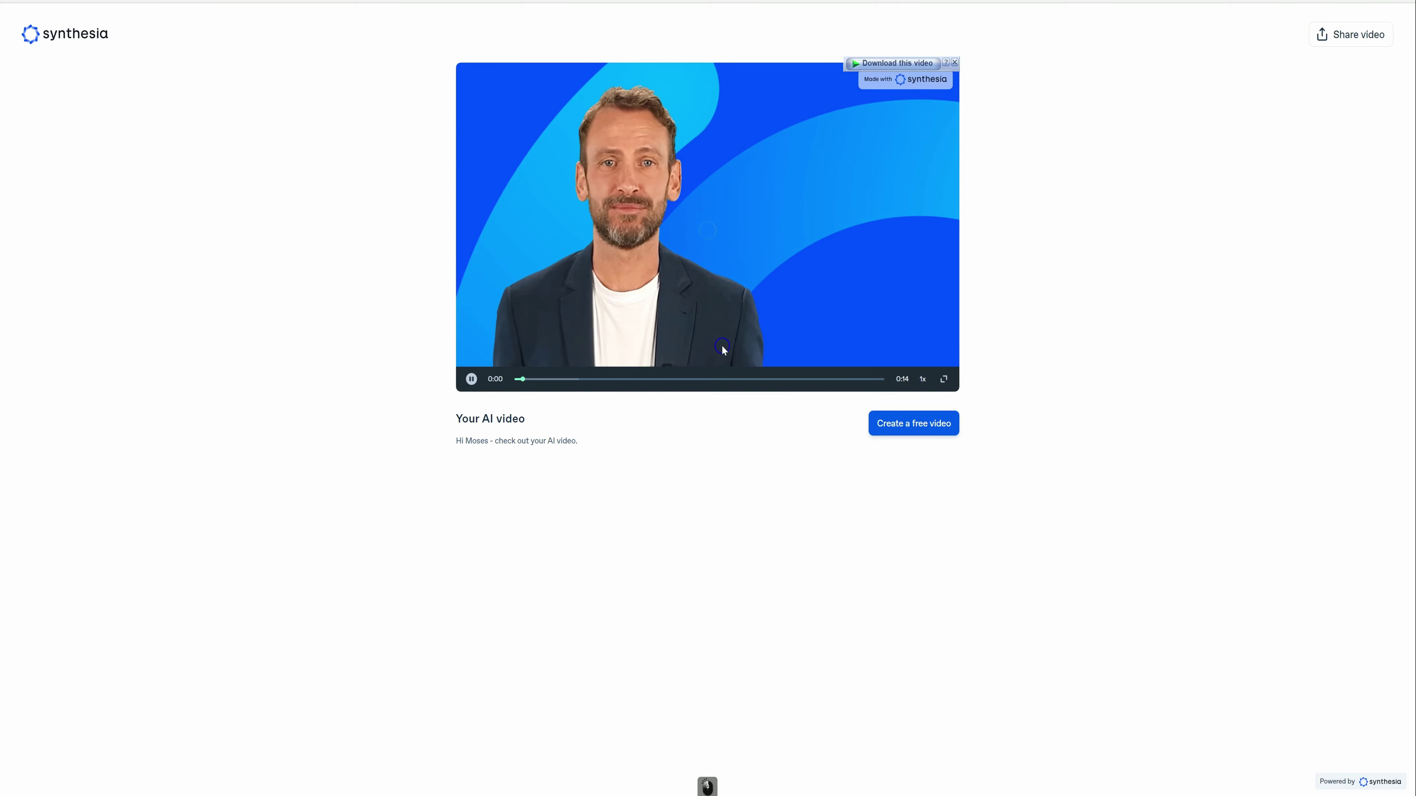
Play the finished 14-second avatar video, then move on to Cleanup.pictures
click(723, 349)
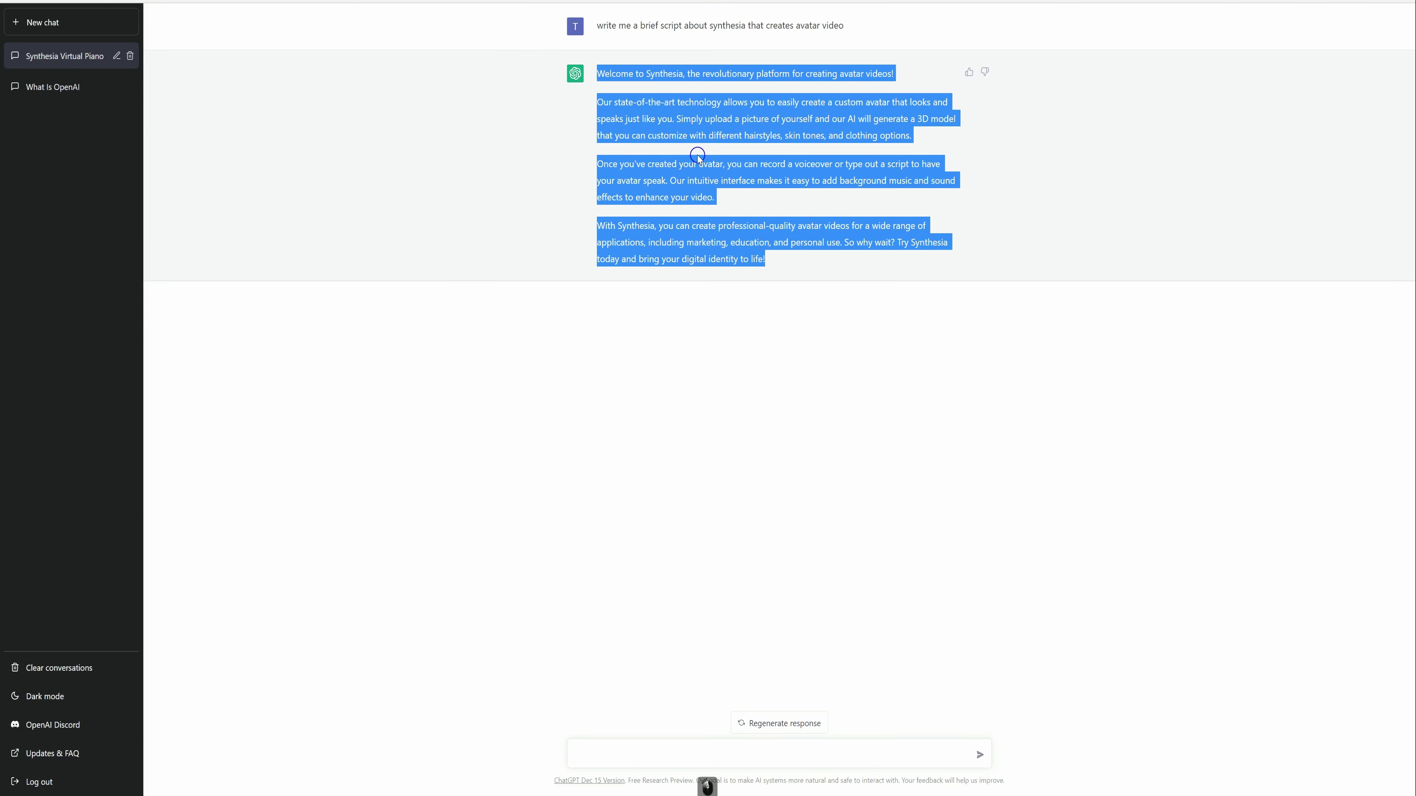
click(698, 156)
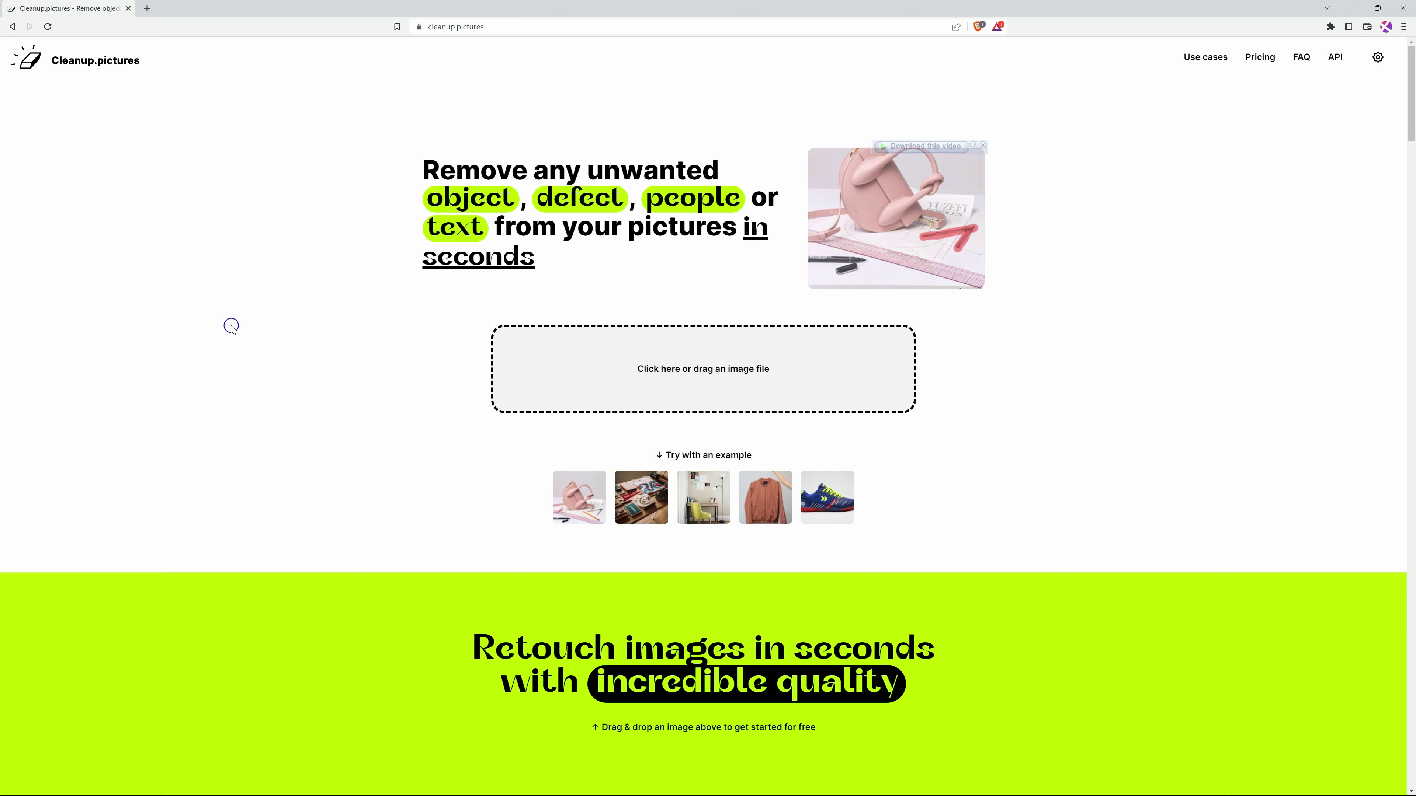
Load the pink-bag example, brush away the orange pencil and black pen, then start new
click(592, 499)
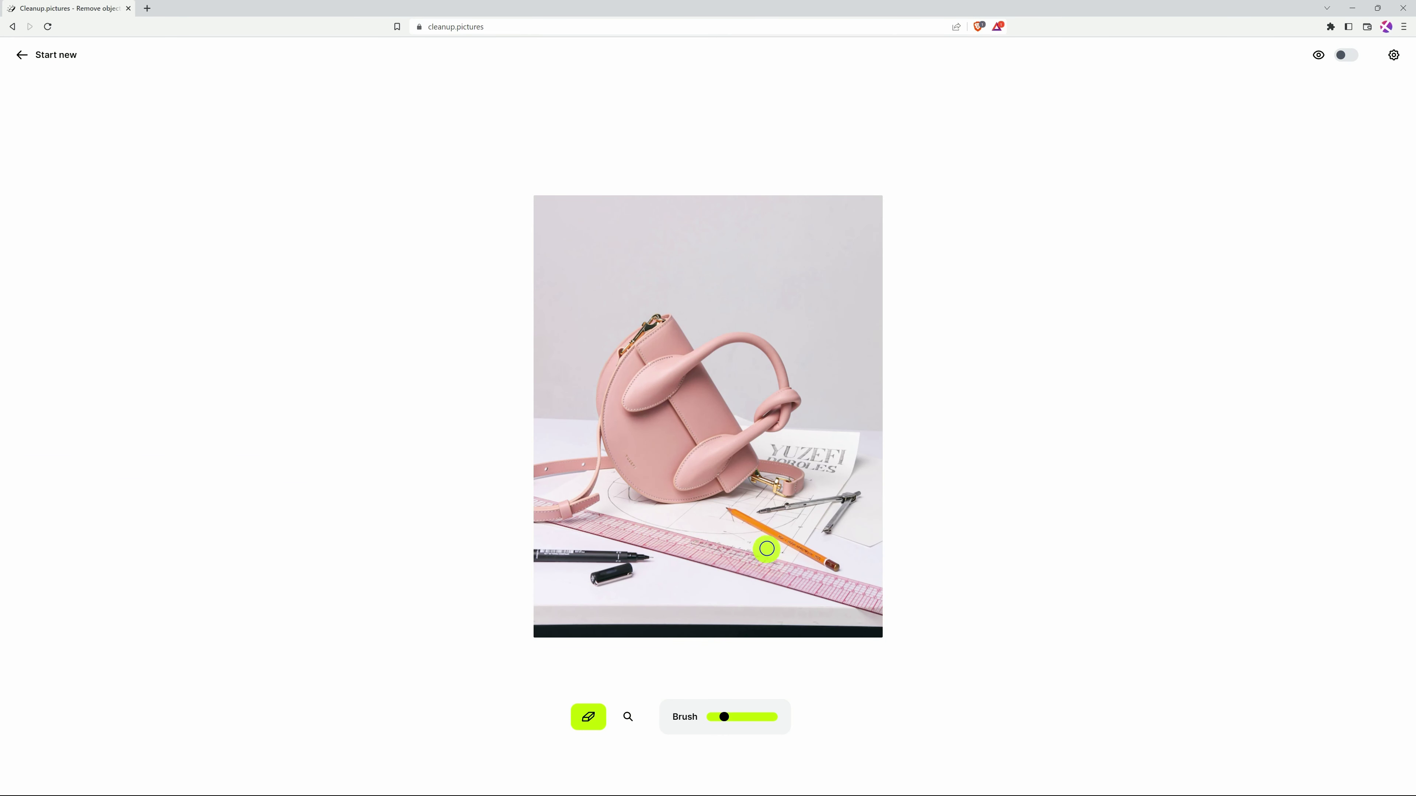
drag(735, 516, 841, 569)
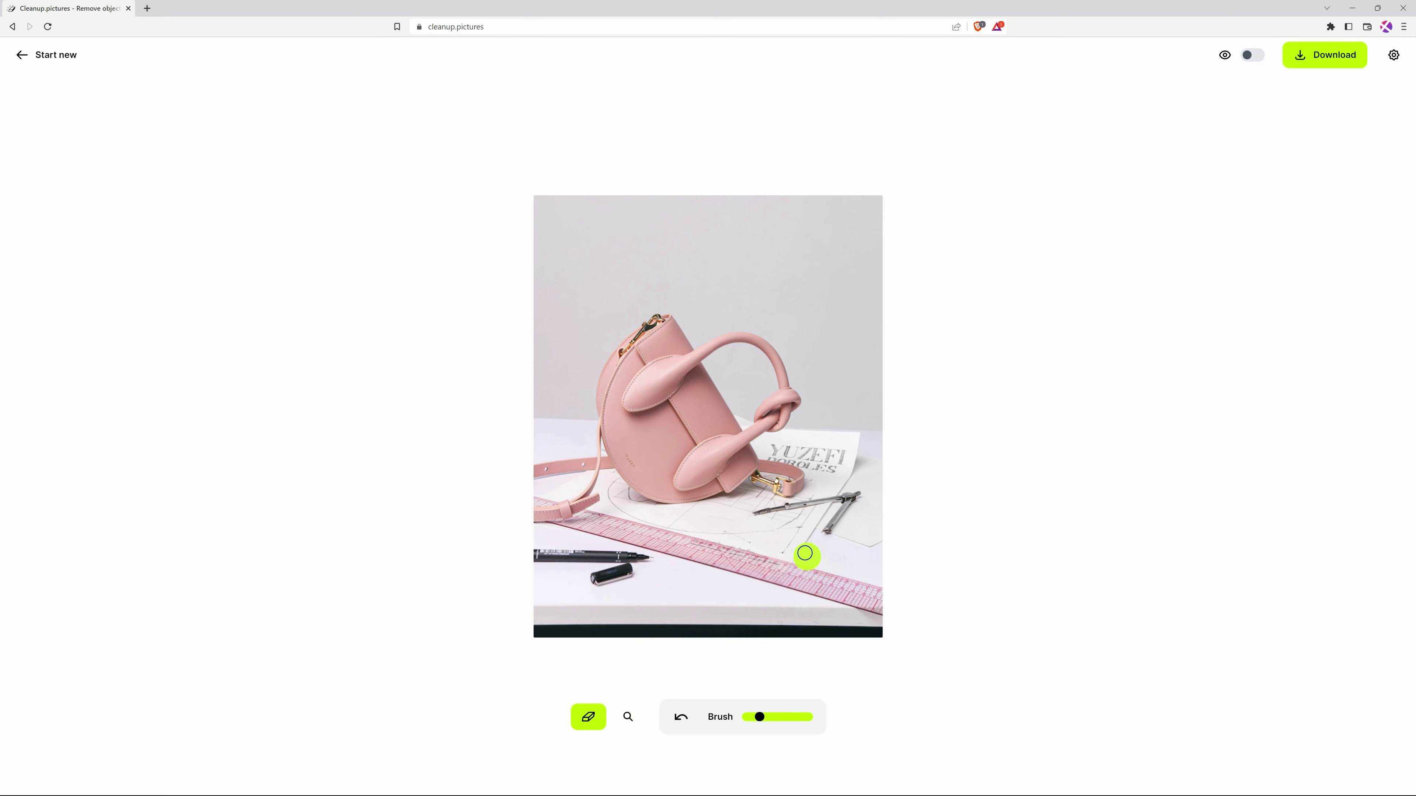
mouse_move(591, 580)
mouse_down()
mouse_move(648, 565)
mouse_move(538, 551)
mouse_up()
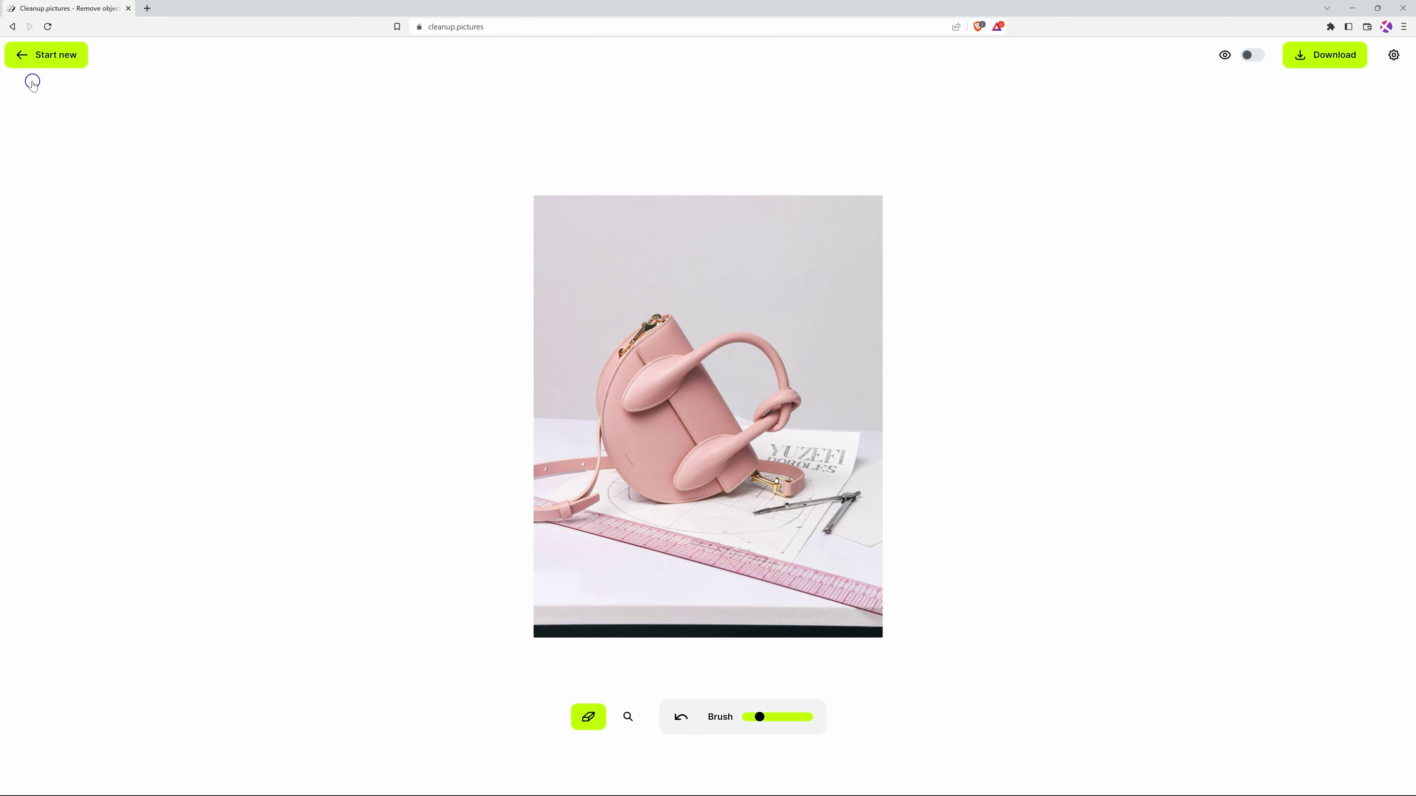
click(21, 63)
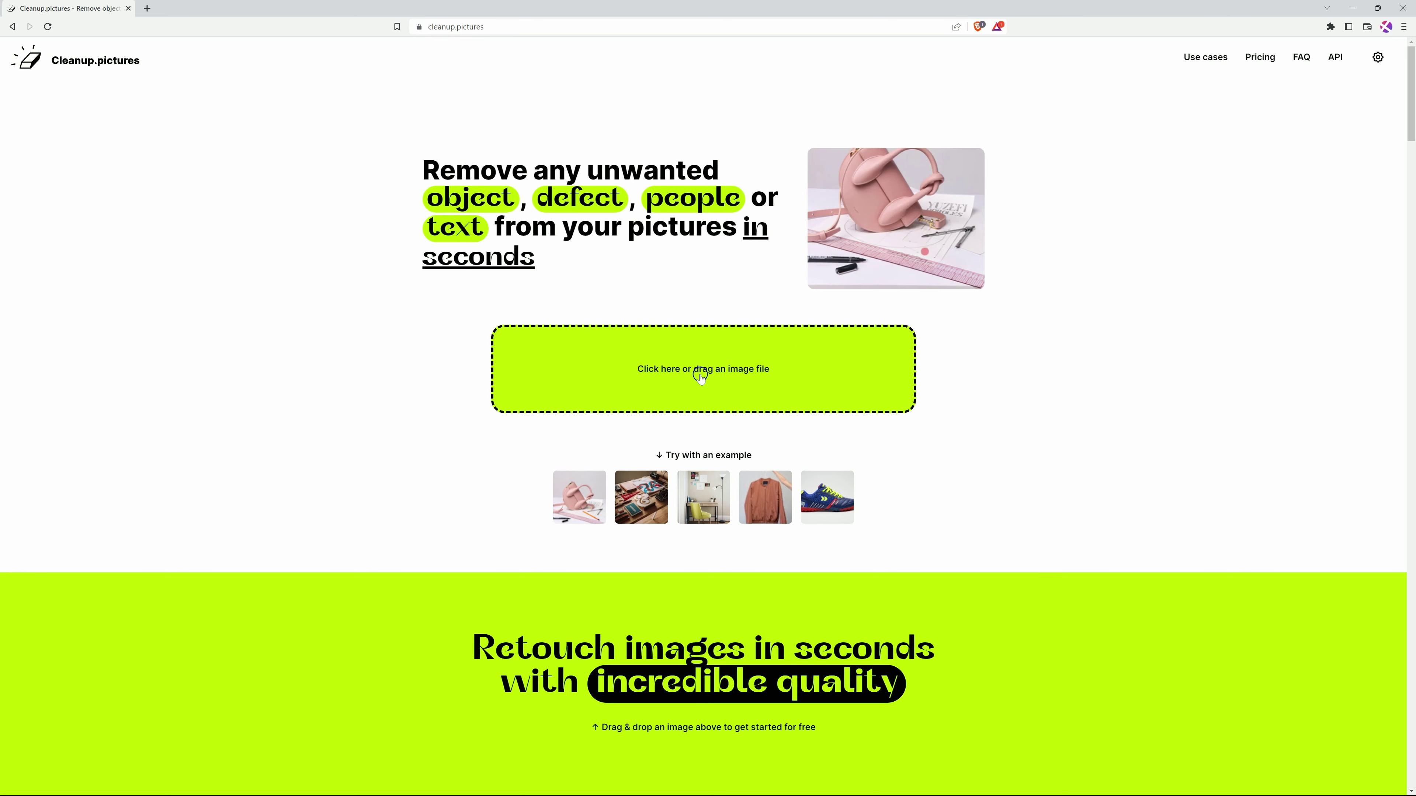
Load the desk example photo and erase the teal box, wooden propeller and Y block
click(639, 499)
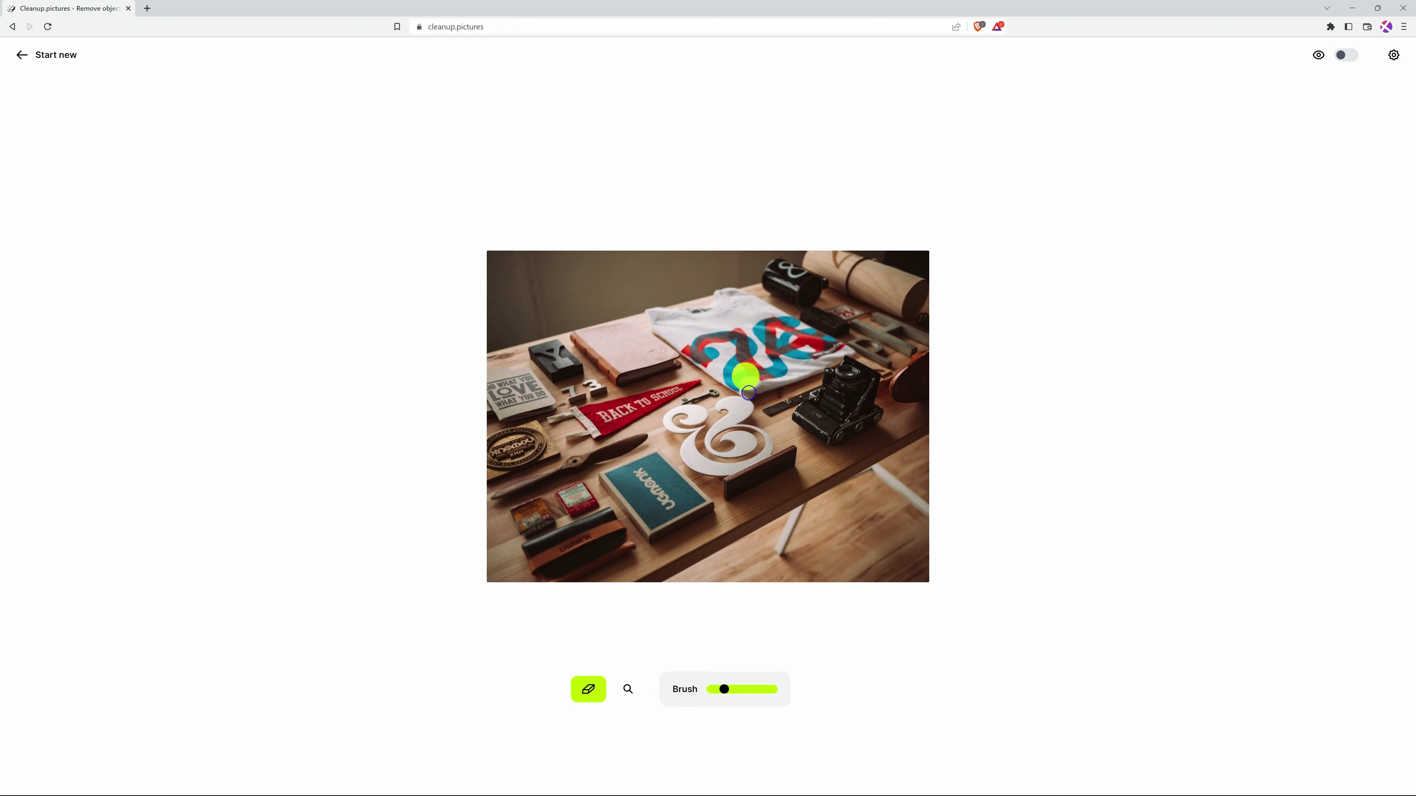
mouse_move(612, 473)
mouse_down()
mouse_move(647, 529)
mouse_move(717, 511)
mouse_move(652, 460)
mouse_move(628, 469)
mouse_move(682, 516)
mouse_move(677, 490)
mouse_move(652, 514)
mouse_up()
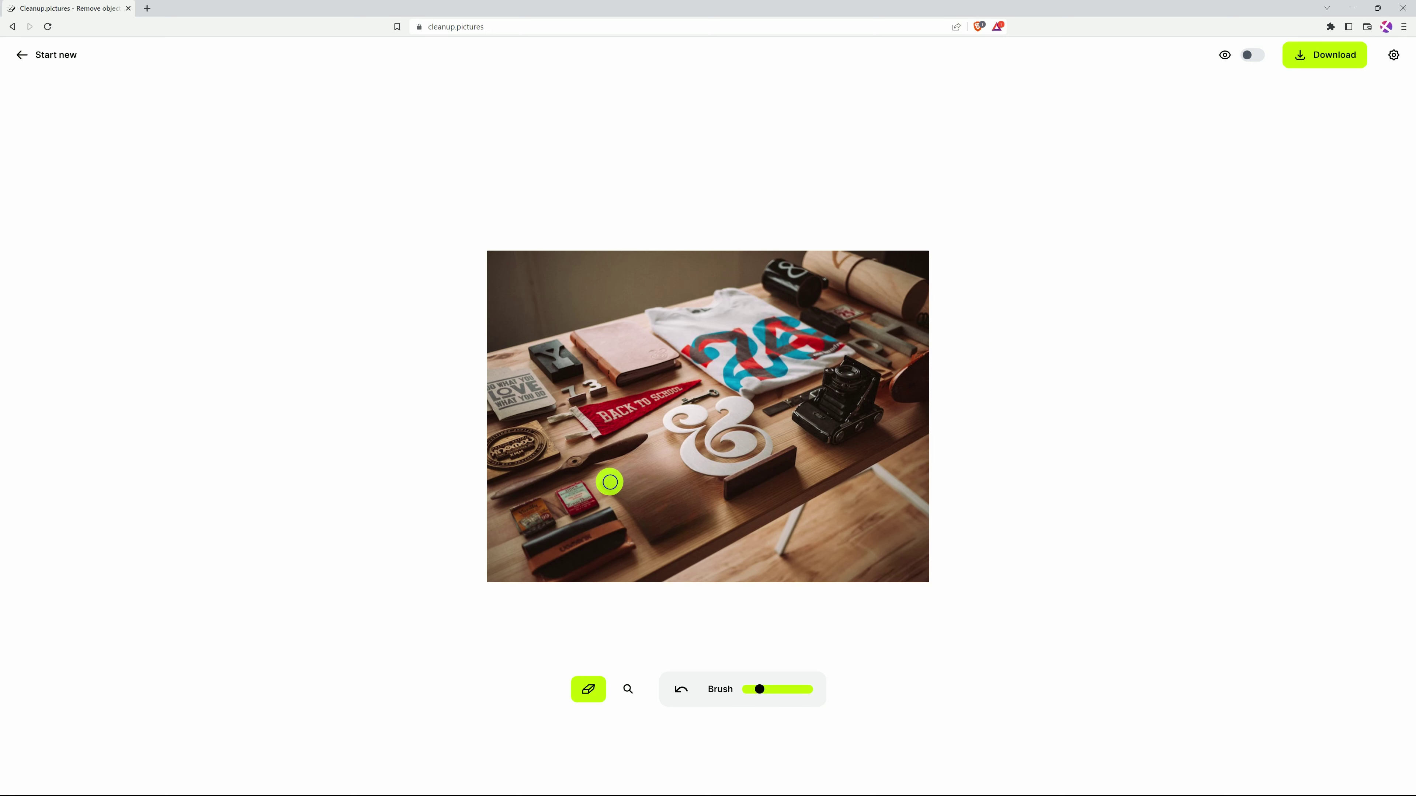
mouse_move(609, 481)
mouse_down()
mouse_move(661, 539)
mouse_move(705, 519)
mouse_move(669, 478)
mouse_move(649, 493)
mouse_move(683, 533)
mouse_move(627, 480)
mouse_move(665, 460)
mouse_move(605, 493)
mouse_move(652, 557)
mouse_move(739, 529)
mouse_up()
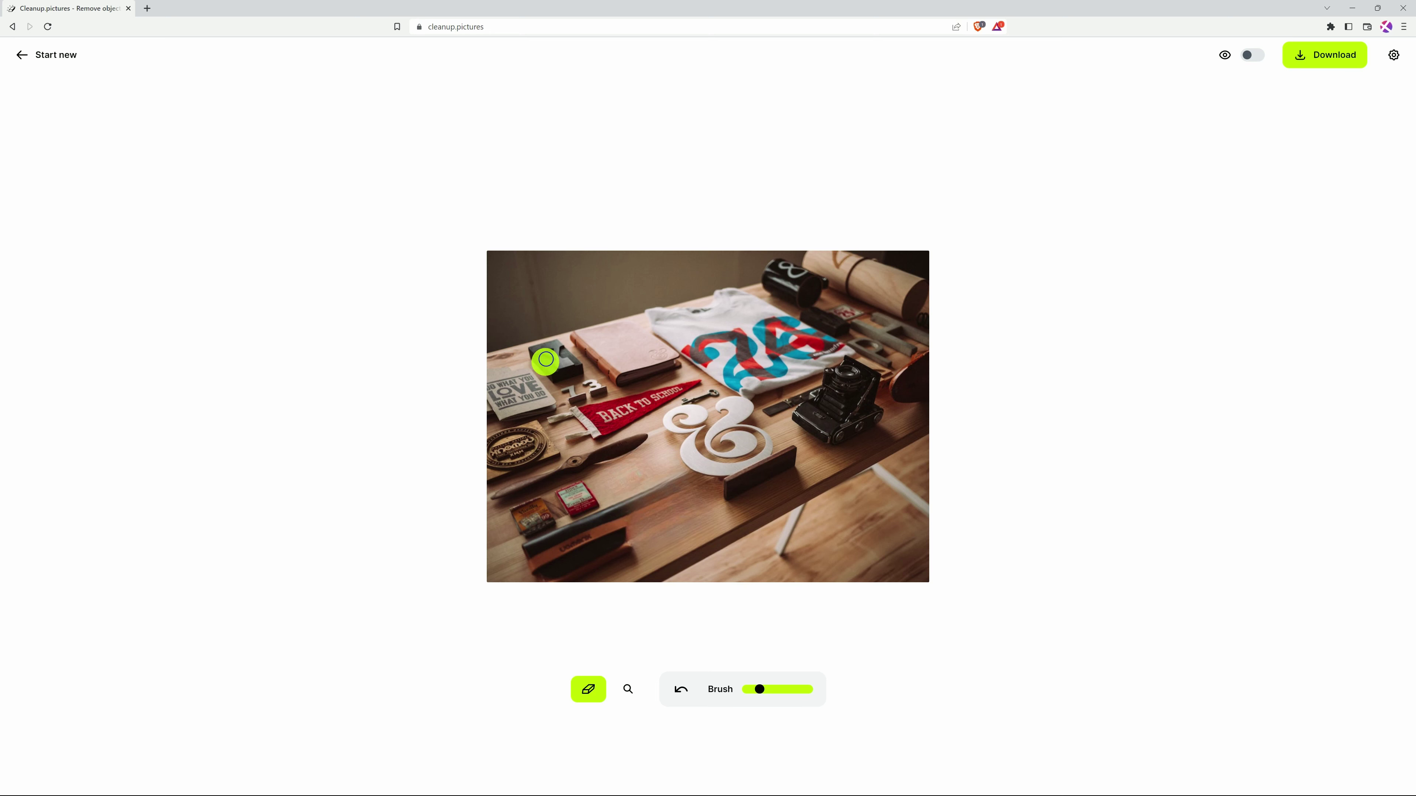
mouse_move(534, 346)
mouse_down()
mouse_move(572, 372)
mouse_move(543, 344)
mouse_up()
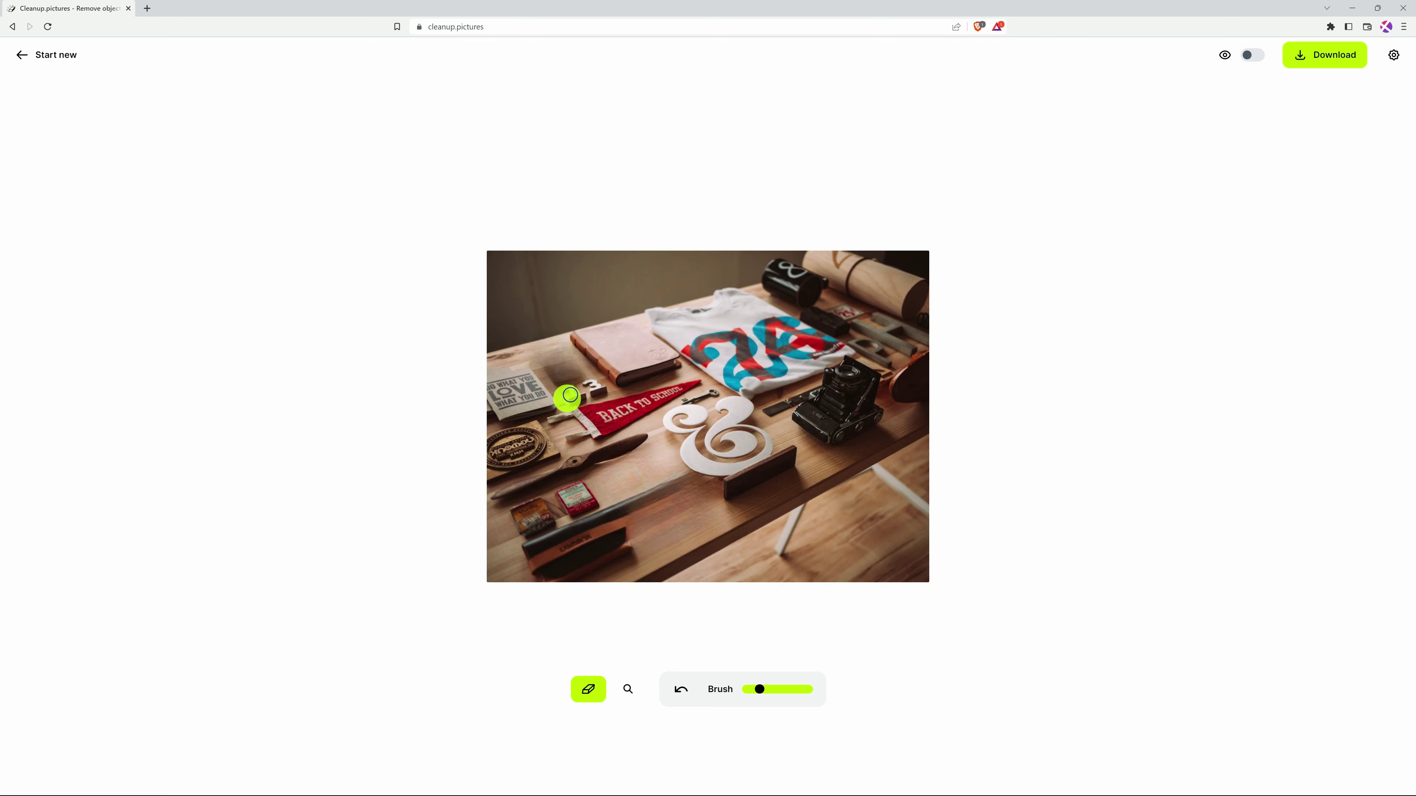
click(55, 55)
Upload the photo of the man beside the monitor box and continue at free SD 720×405
click(669, 371)
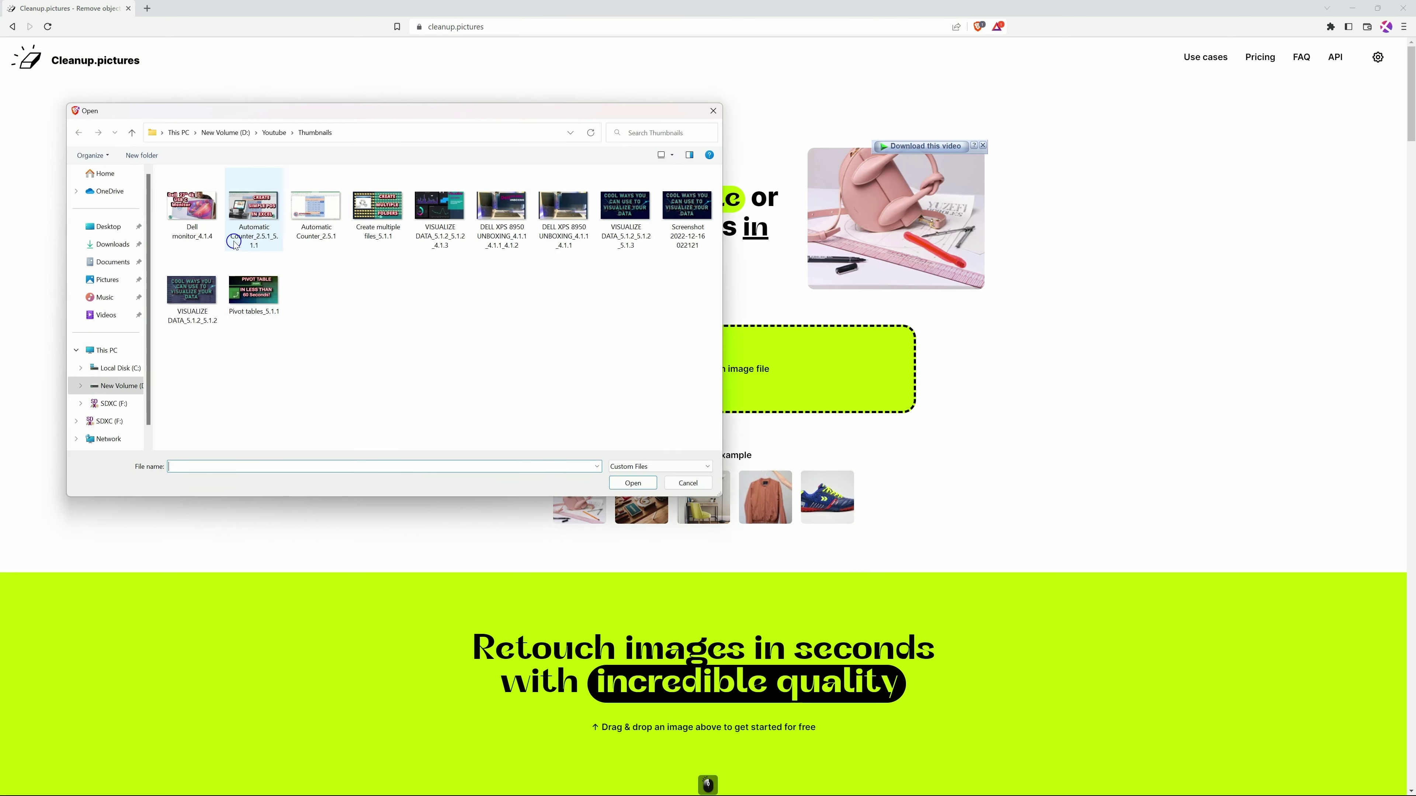
click(118, 279)
click(198, 209)
click(625, 476)
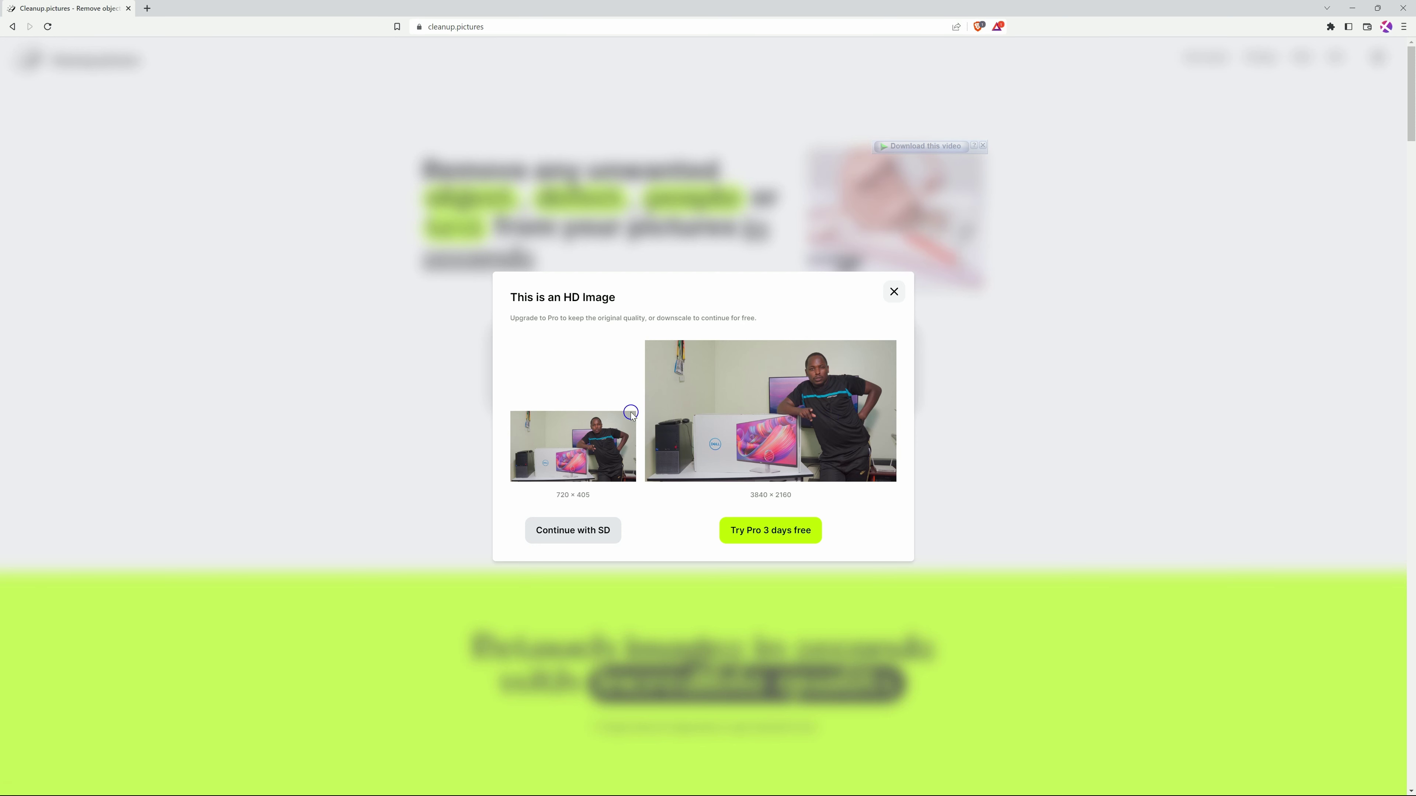
click(574, 454)
click(570, 531)
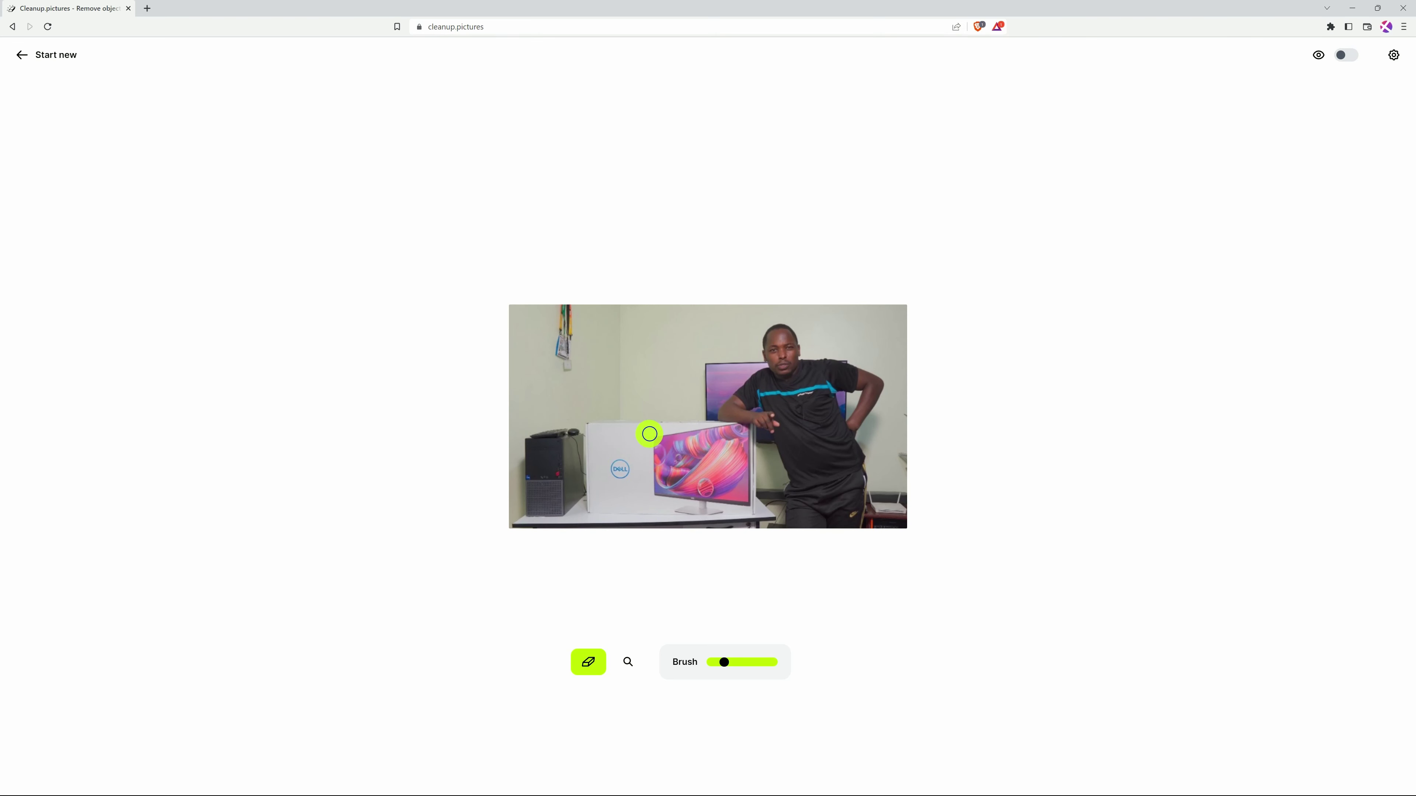
Zoom in and brush away the PC tower, the chair and leftovers along the left edge
scroll(651, 445, up, 2)
scroll(651, 445, up, 3)
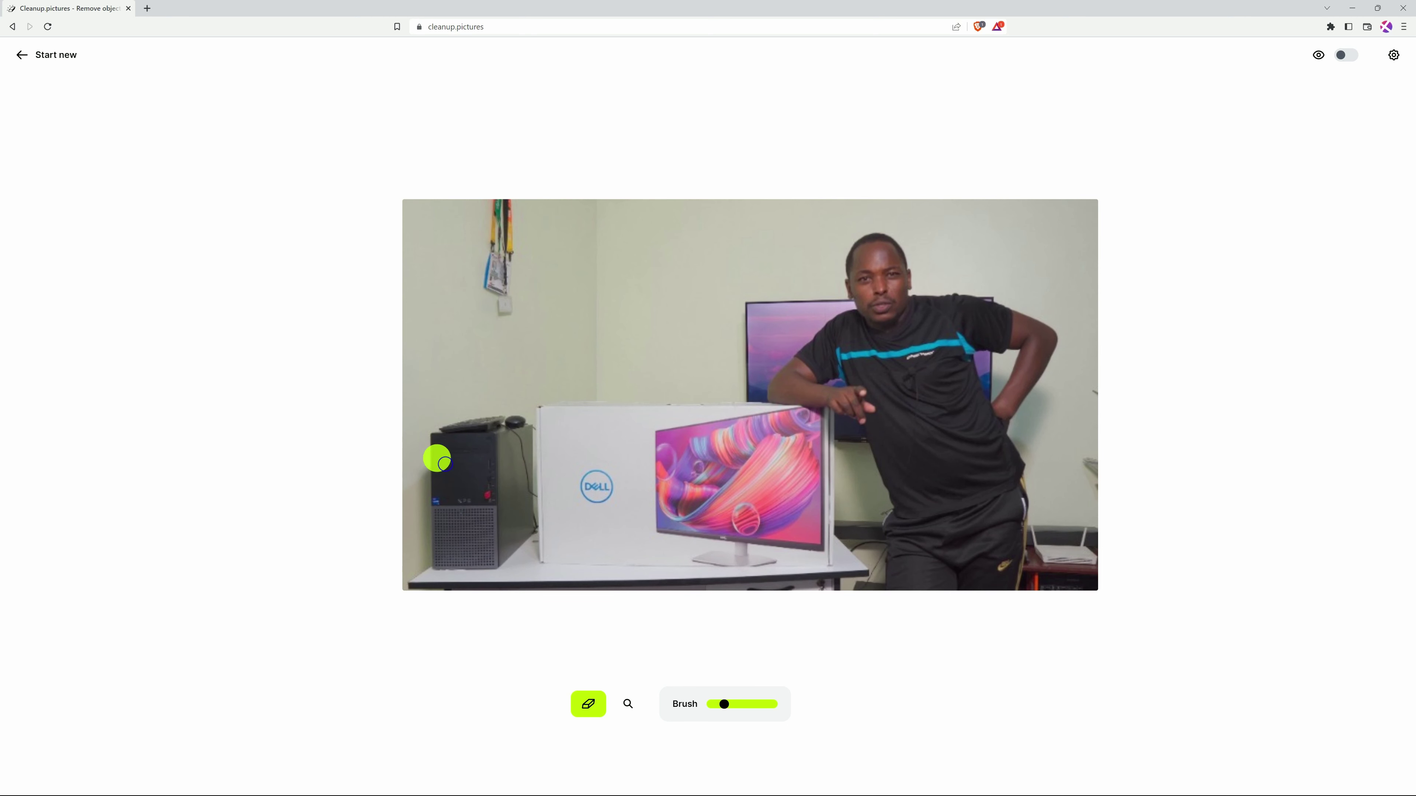
mouse_move(447, 429)
mouse_down()
mouse_move(443, 569)
mouse_move(437, 522)
mouse_move(454, 561)
mouse_move(491, 571)
mouse_move(527, 545)
mouse_move(516, 416)
mouse_move(441, 435)
mouse_move(512, 434)
mouse_move(454, 463)
mouse_move(512, 461)
mouse_move(531, 513)
mouse_move(491, 546)
mouse_move(484, 497)
mouse_move(482, 543)
mouse_move(468, 540)
mouse_move(460, 488)
mouse_move(511, 505)
mouse_move(449, 498)
mouse_up()
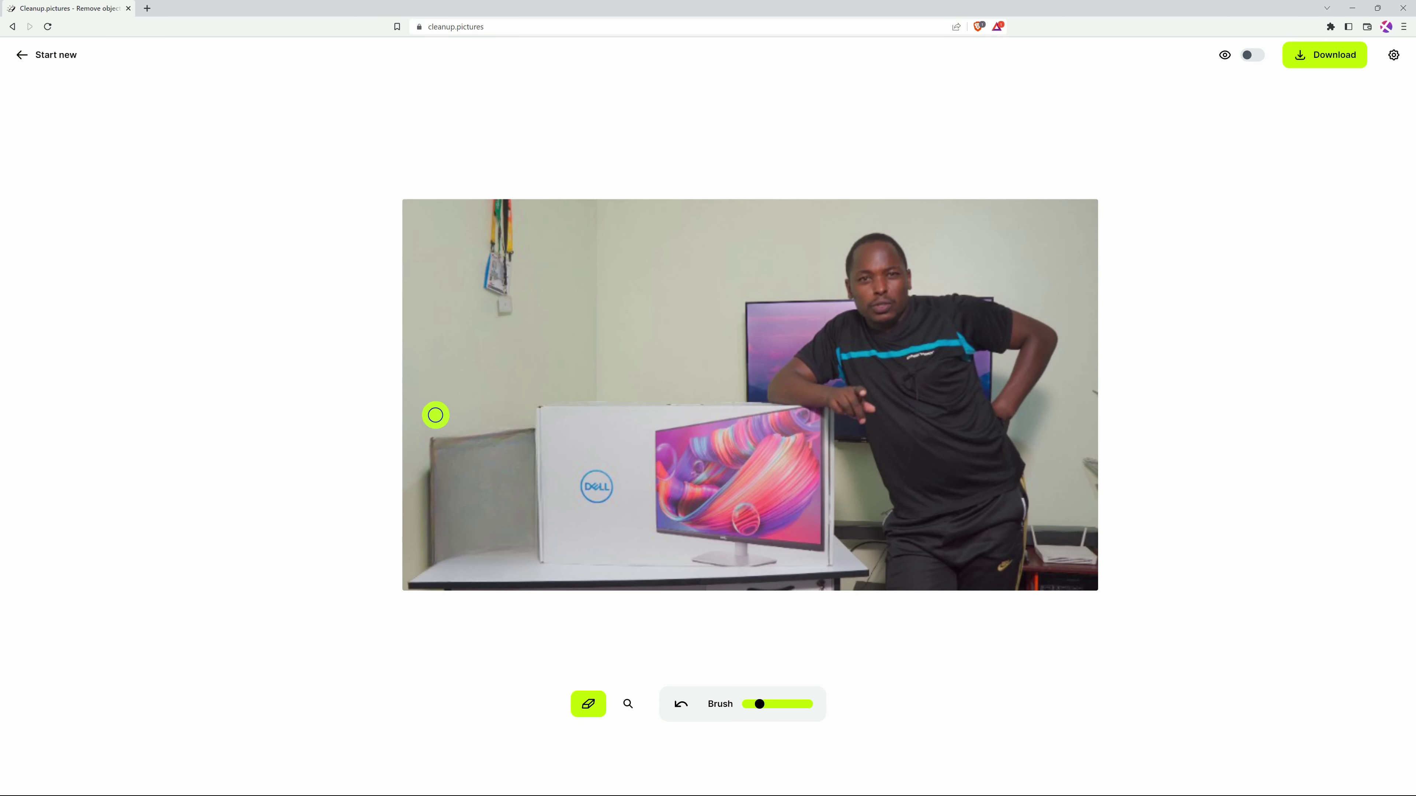
mouse_move(436, 411)
mouse_down()
mouse_move(429, 558)
mouse_move(420, 461)
mouse_move(486, 430)
mouse_move(532, 429)
mouse_move(502, 563)
mouse_move(460, 502)
mouse_move(448, 551)
mouse_move(524, 541)
mouse_move(516, 458)
mouse_move(467, 447)
mouse_up()
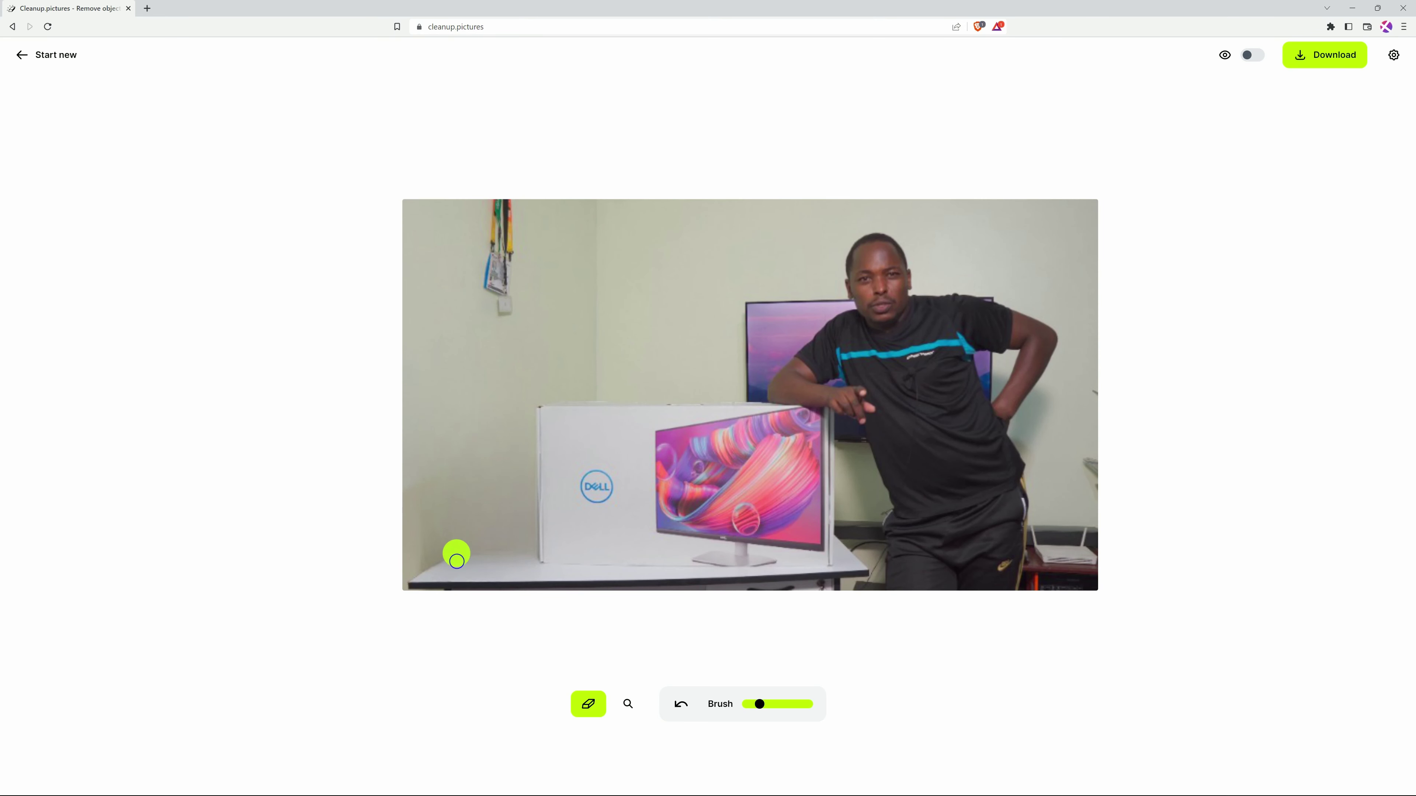
mouse_move(424, 434)
mouse_down()
mouse_move(418, 563)
mouse_move(406, 514)
mouse_move(418, 432)
mouse_up()
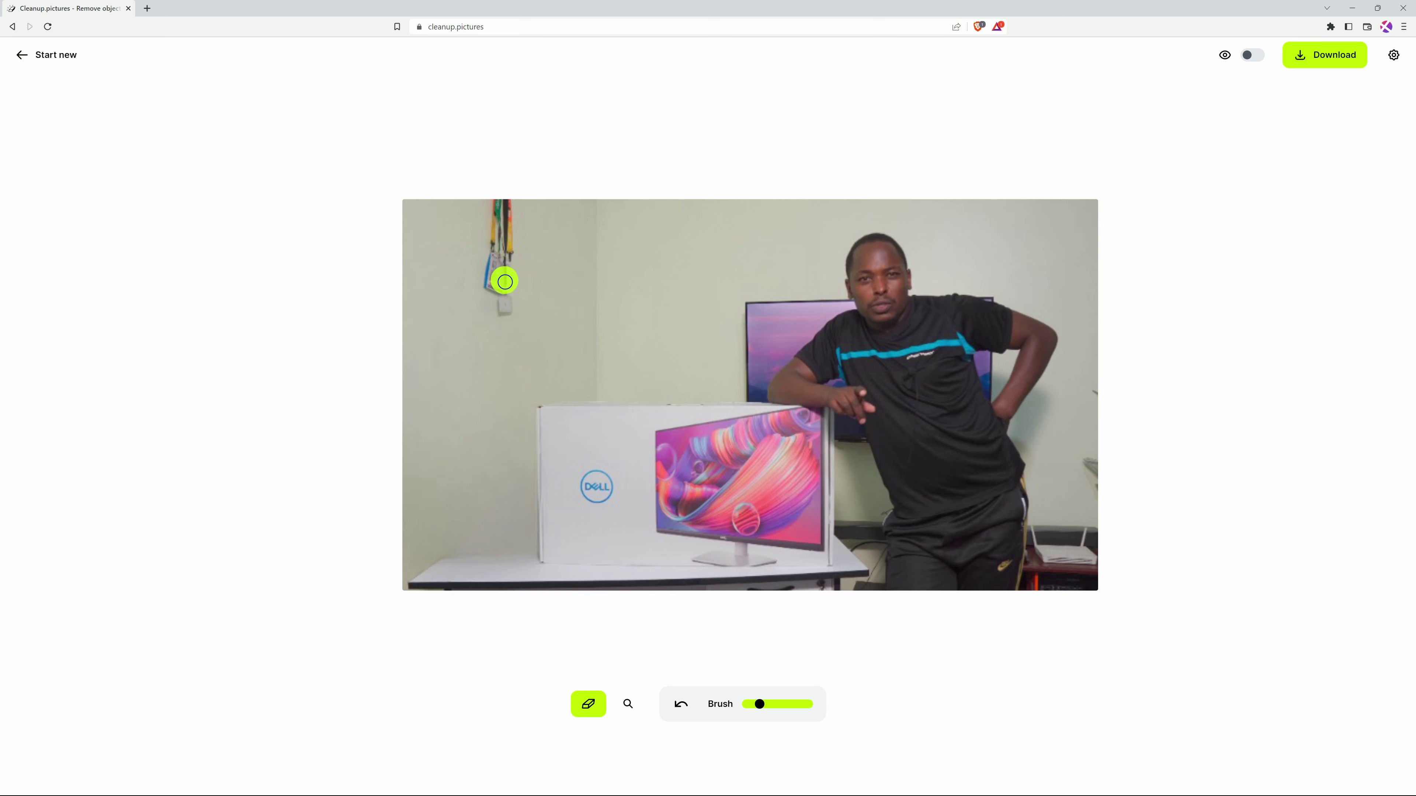
Paint out the lanyard hanging on the wall, including its top and leftover traces
mouse_move(493, 193)
mouse_down()
mouse_move(498, 303)
mouse_move(513, 274)
mouse_move(503, 201)
mouse_up()
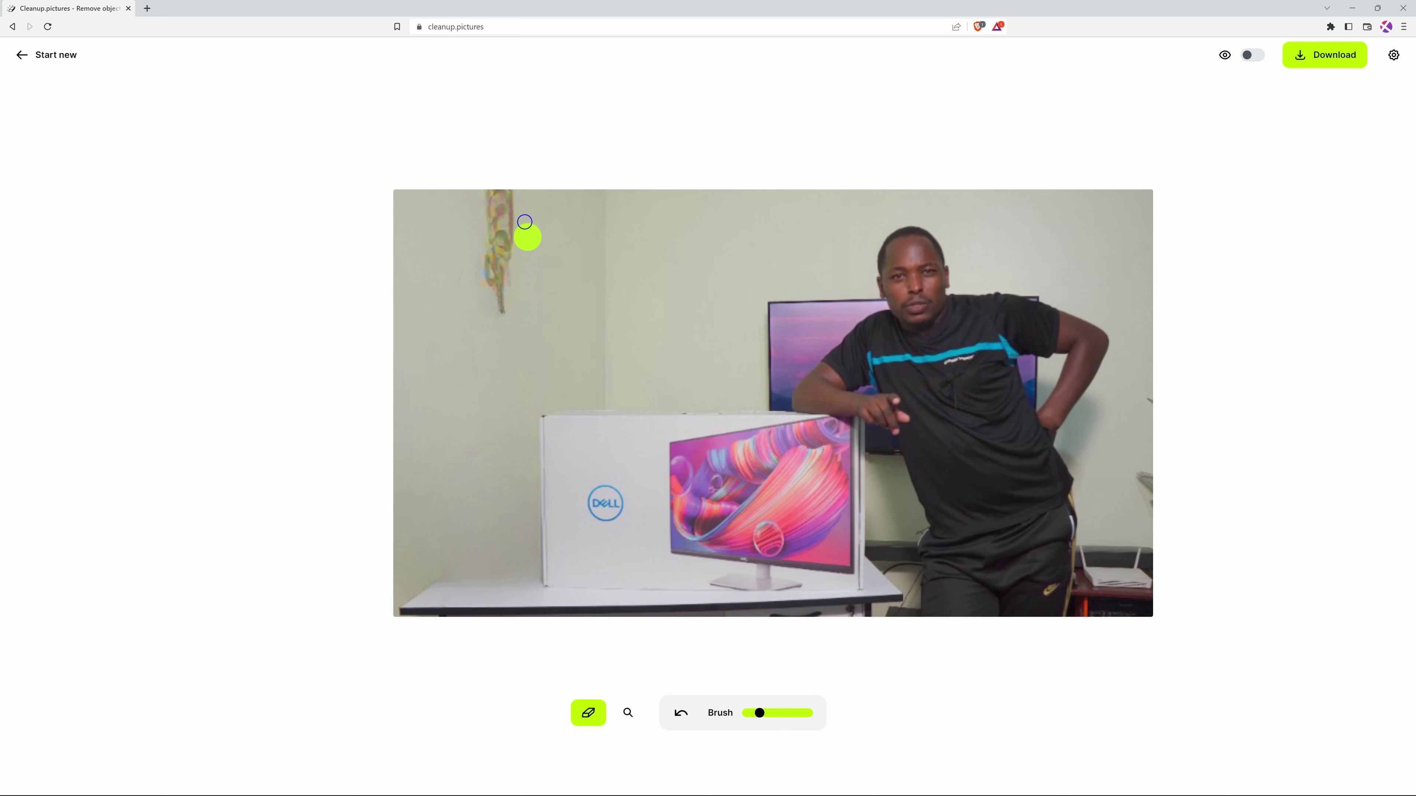
mouse_move(522, 206)
mouse_down()
mouse_move(491, 198)
mouse_move(503, 322)
mouse_move(488, 214)
mouse_up()
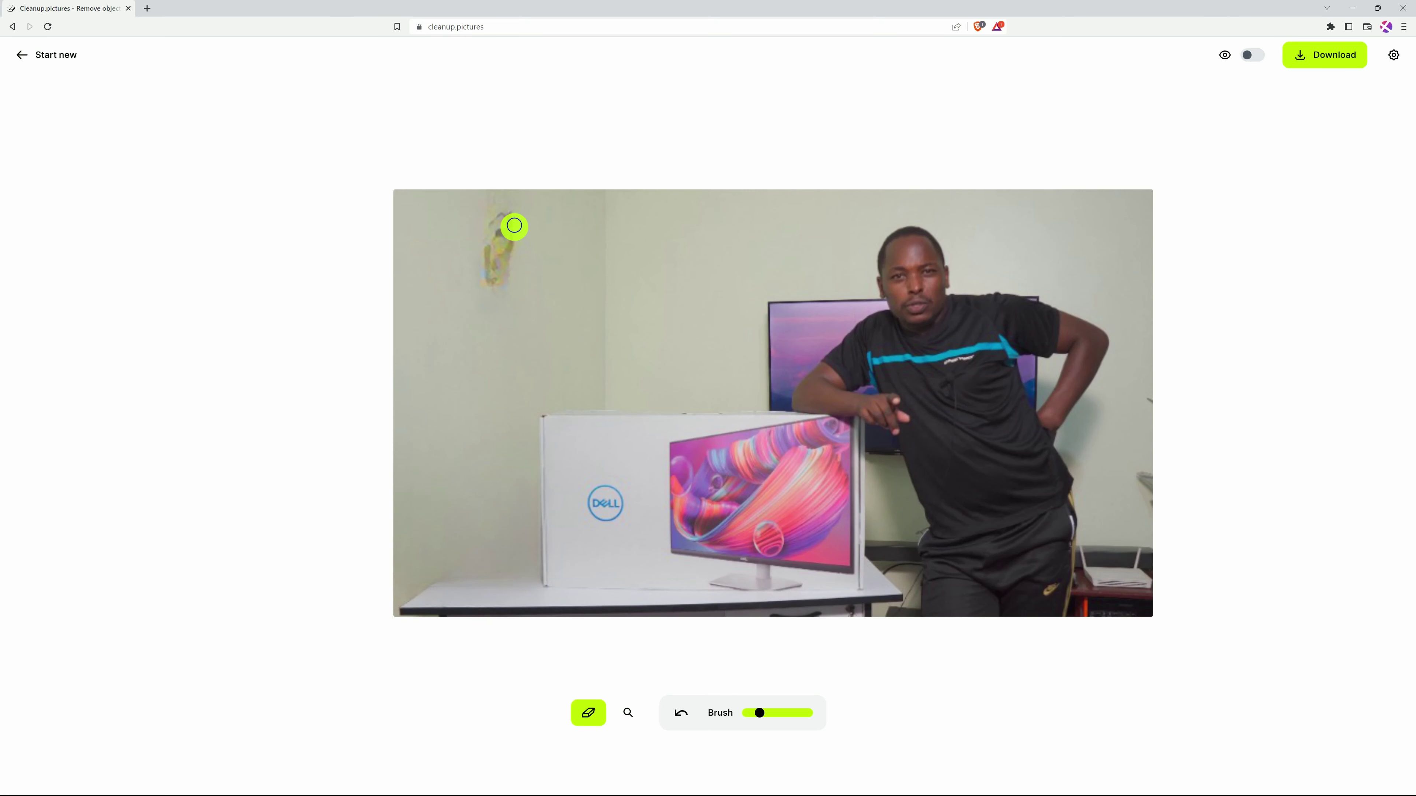
mouse_move(515, 227)
mouse_down()
mouse_move(494, 273)
mouse_move(505, 198)
mouse_move(490, 241)
mouse_up()
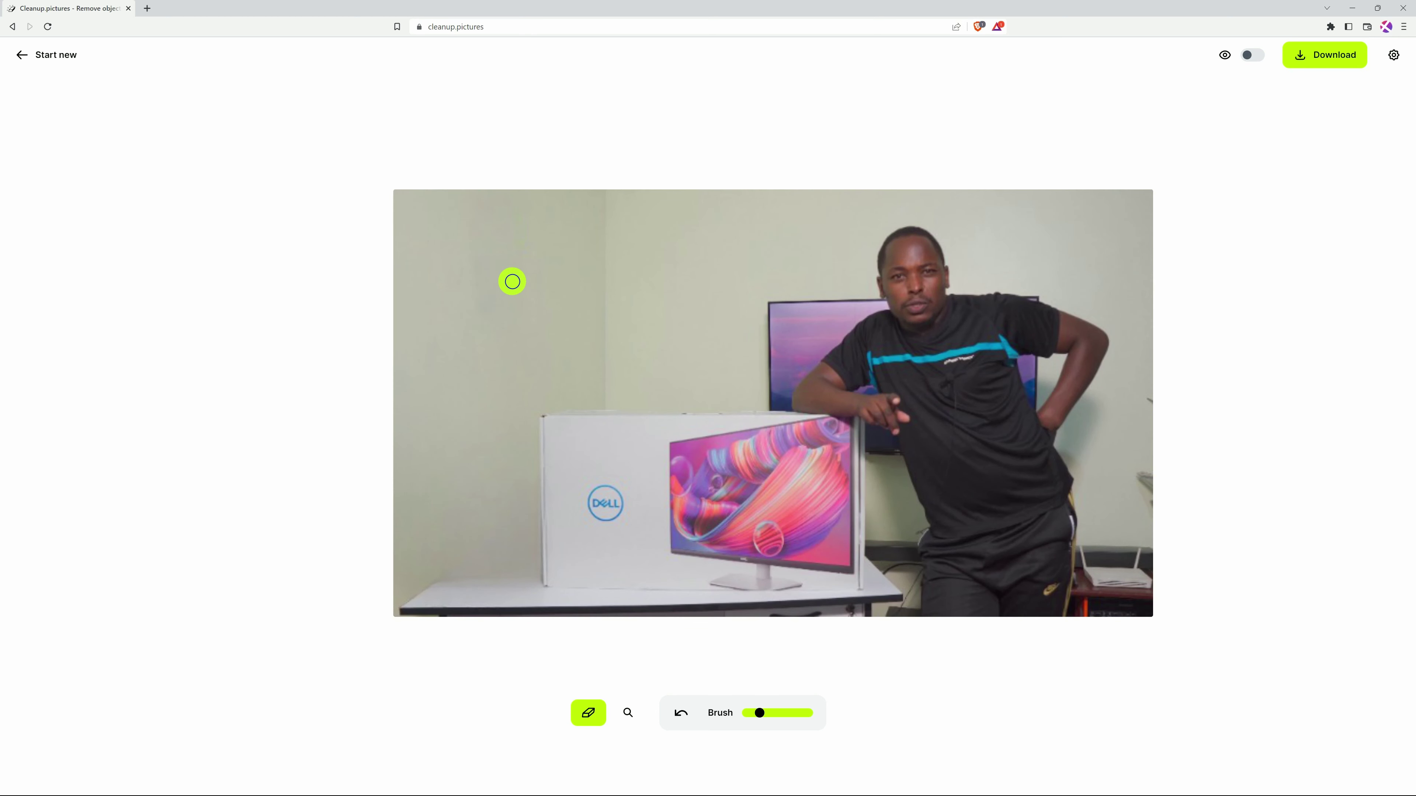
Erase the router at the right edge and the Dell logo on the box, cleaning the leftover mark
mouse_move(1094, 546)
mouse_down()
mouse_move(1133, 583)
mouse_move(1139, 554)
mouse_move(1107, 556)
mouse_move(1138, 568)
mouse_up()
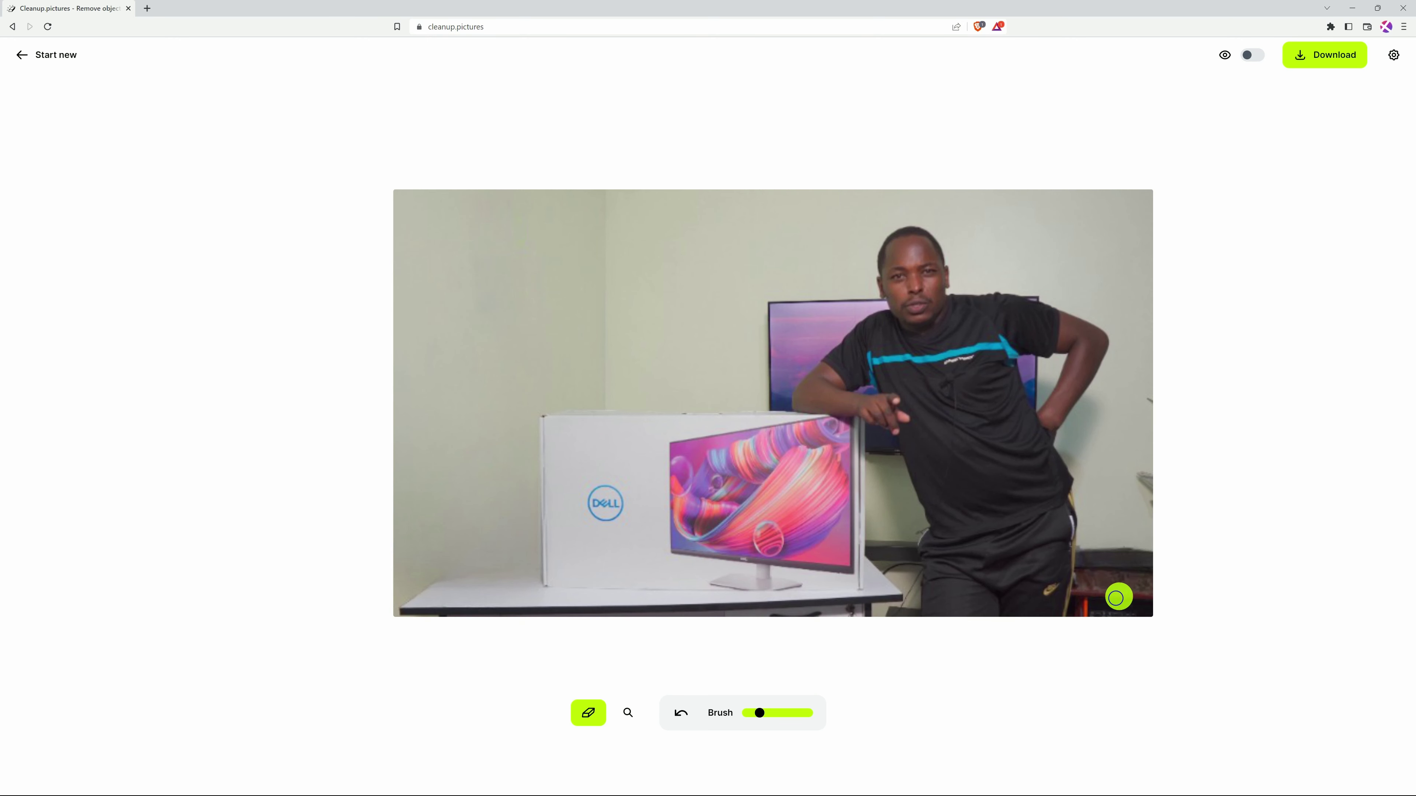
mouse_move(593, 498)
mouse_down()
mouse_move(621, 516)
mouse_move(591, 475)
mouse_move(635, 499)
mouse_up()
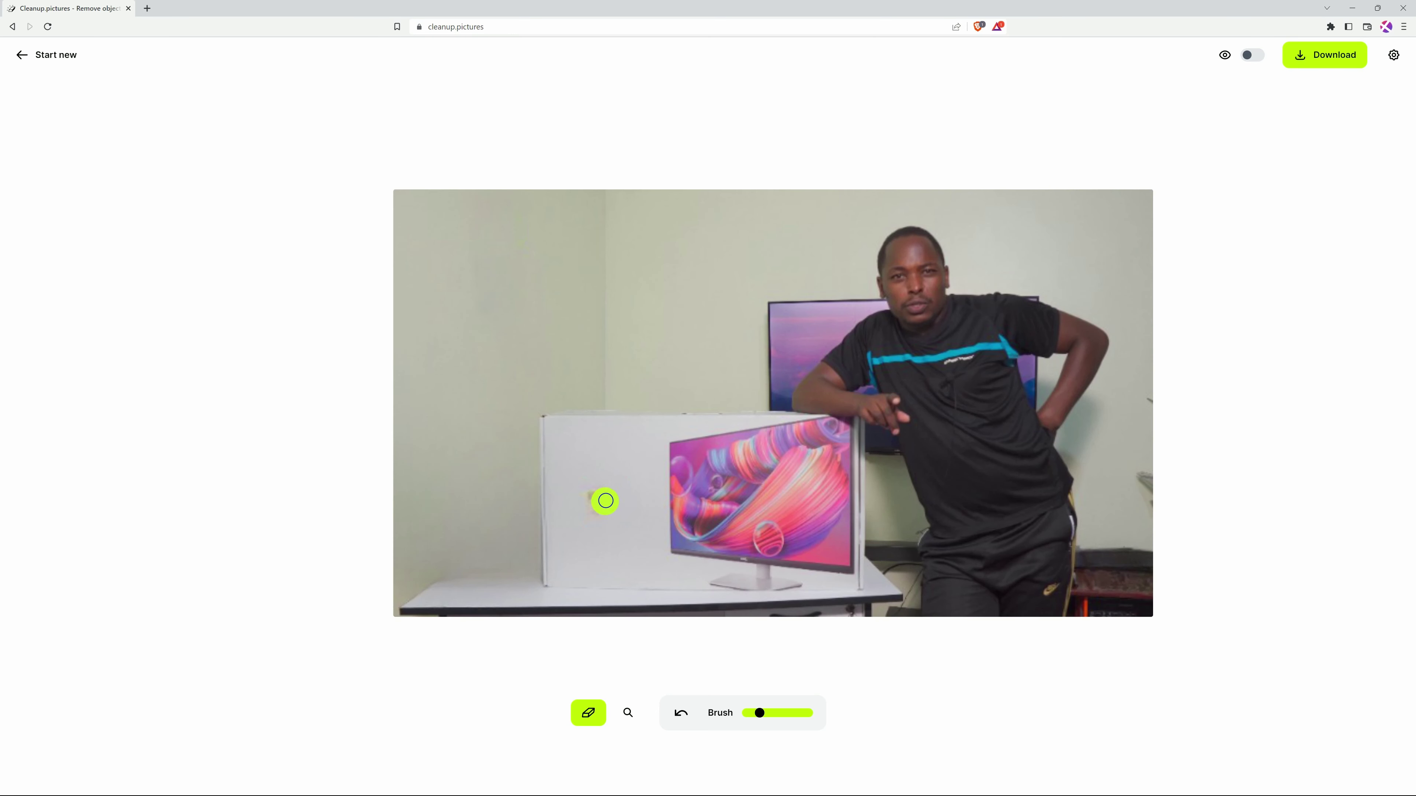
mouse_move(603, 499)
mouse_down()
mouse_move(596, 521)
mouse_move(588, 494)
mouse_up()
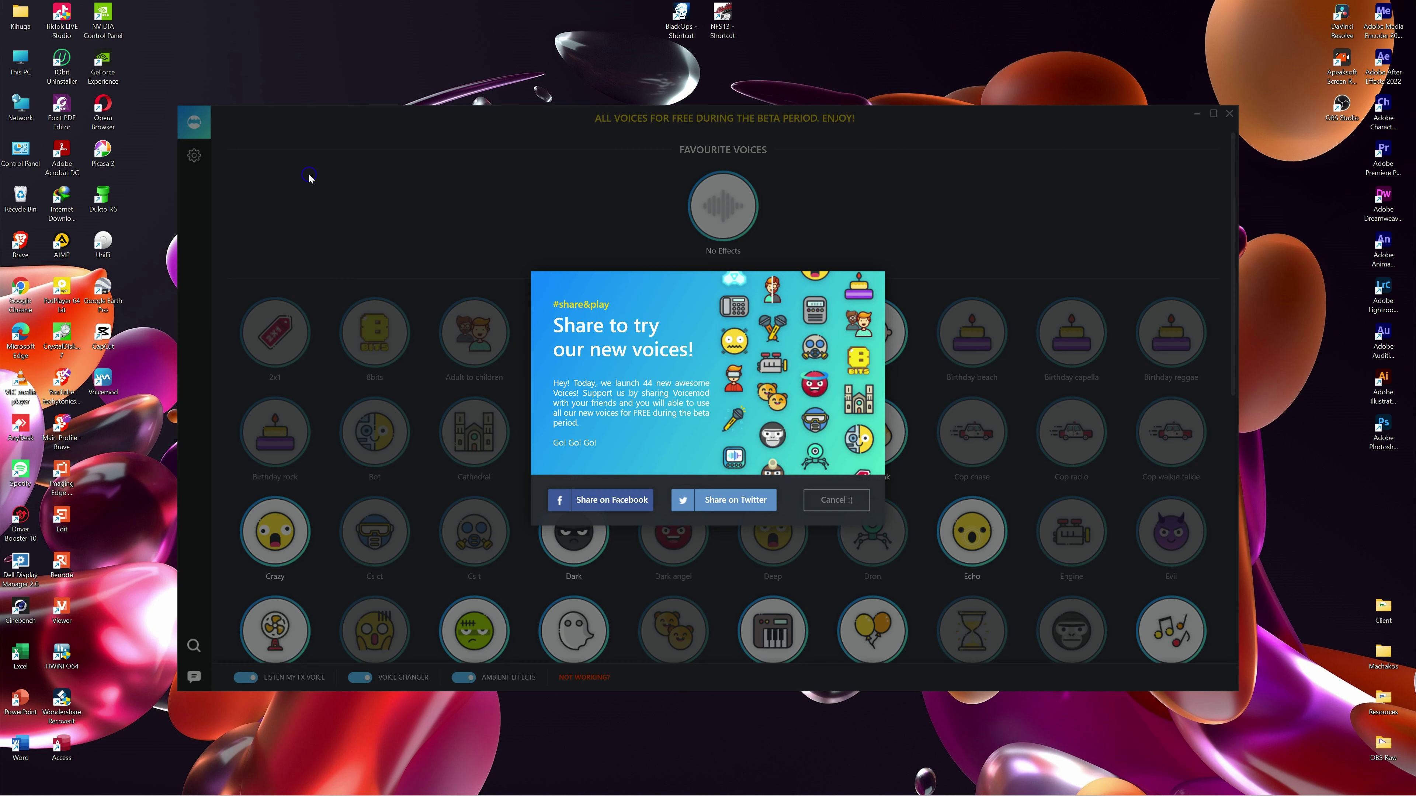
Dismiss the share promo and try the Crazy, Aphonic and Romantic paris voices
click(842, 502)
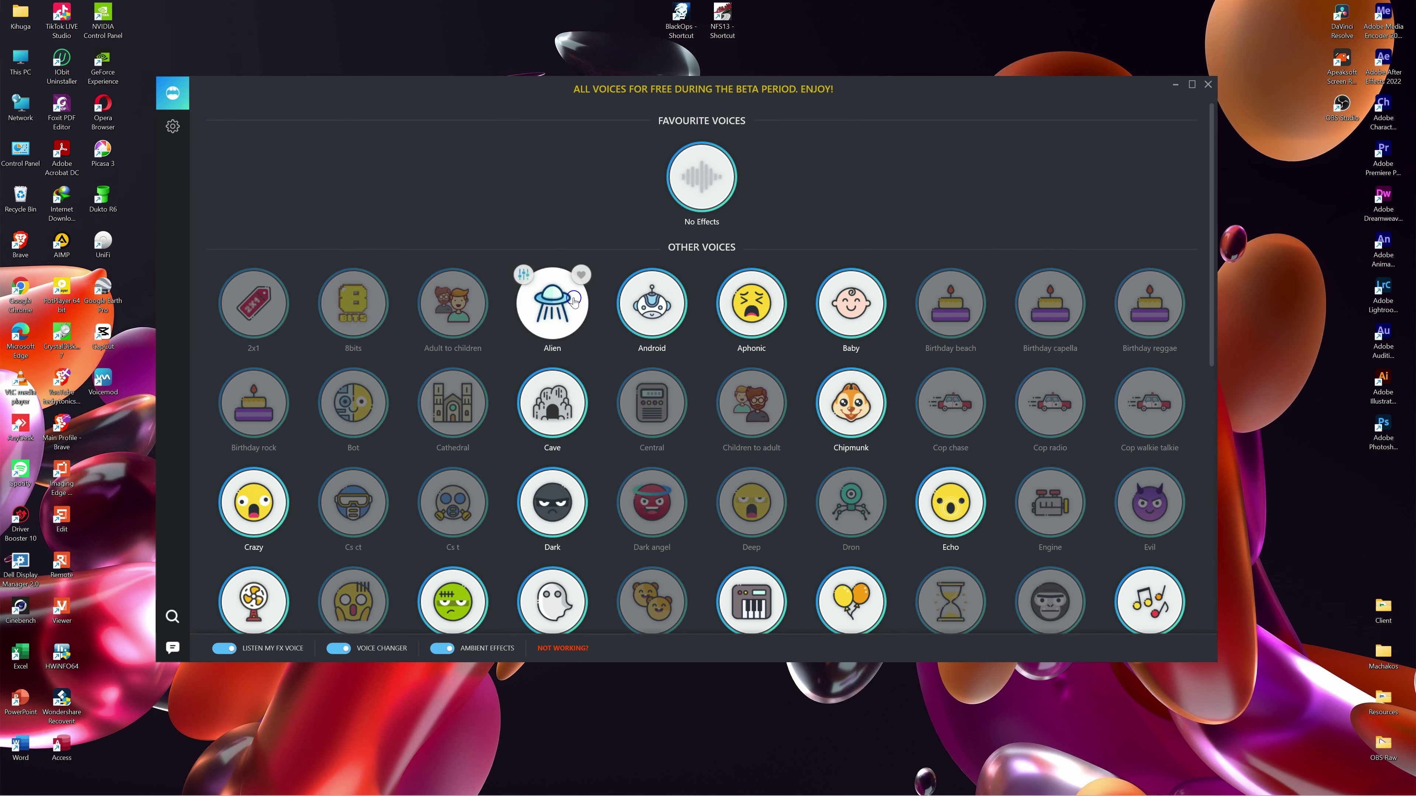
click(253, 518)
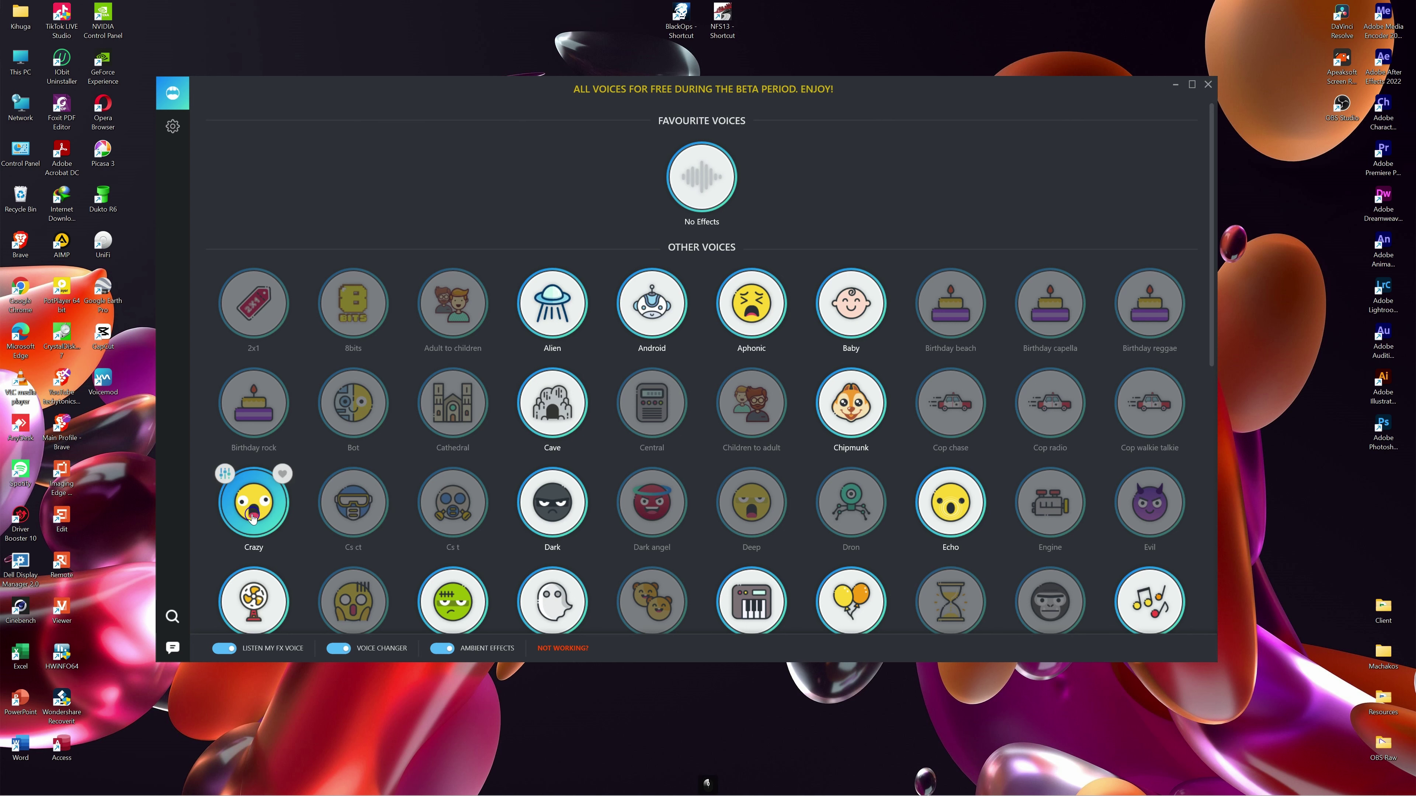
click(752, 304)
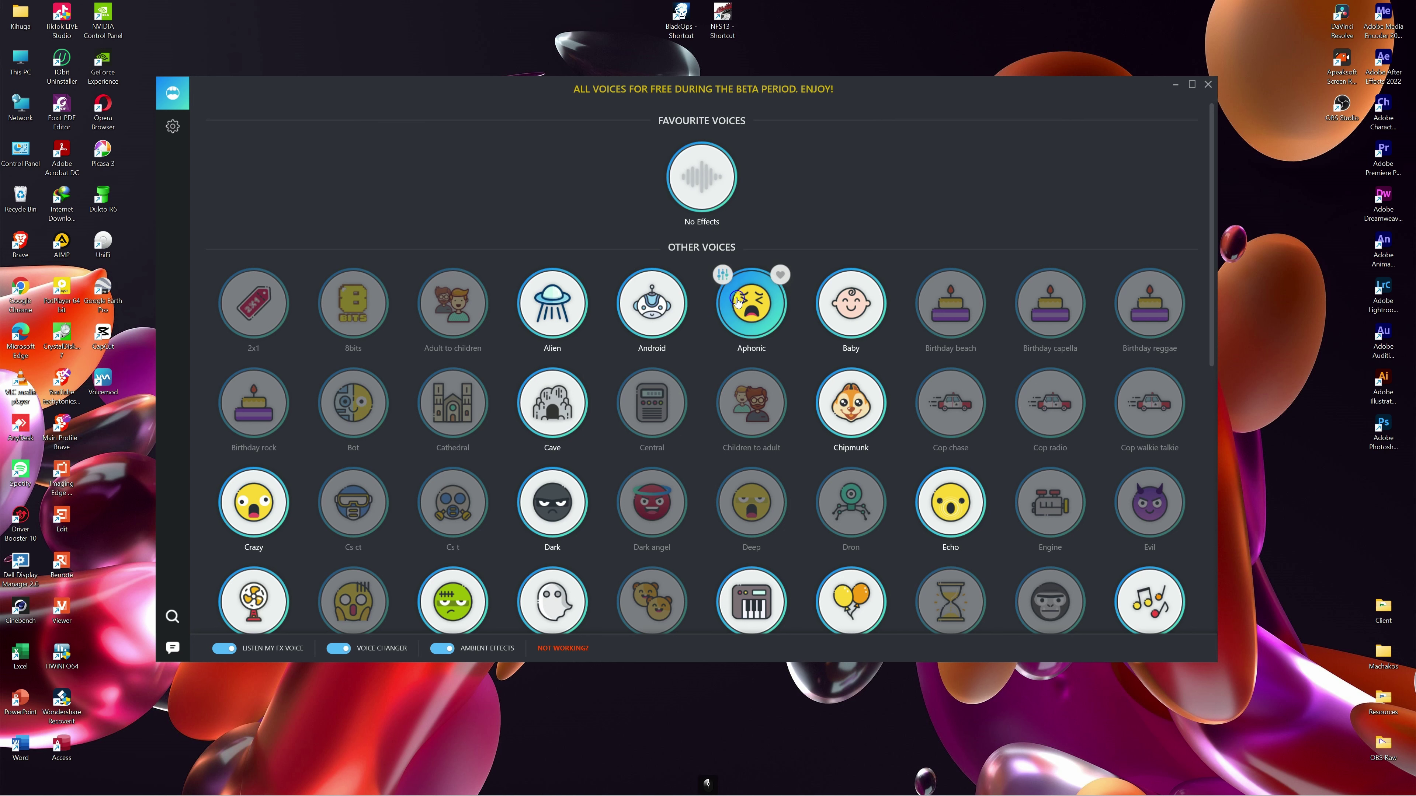
scroll(890, 389, down, 4)
click(951, 466)
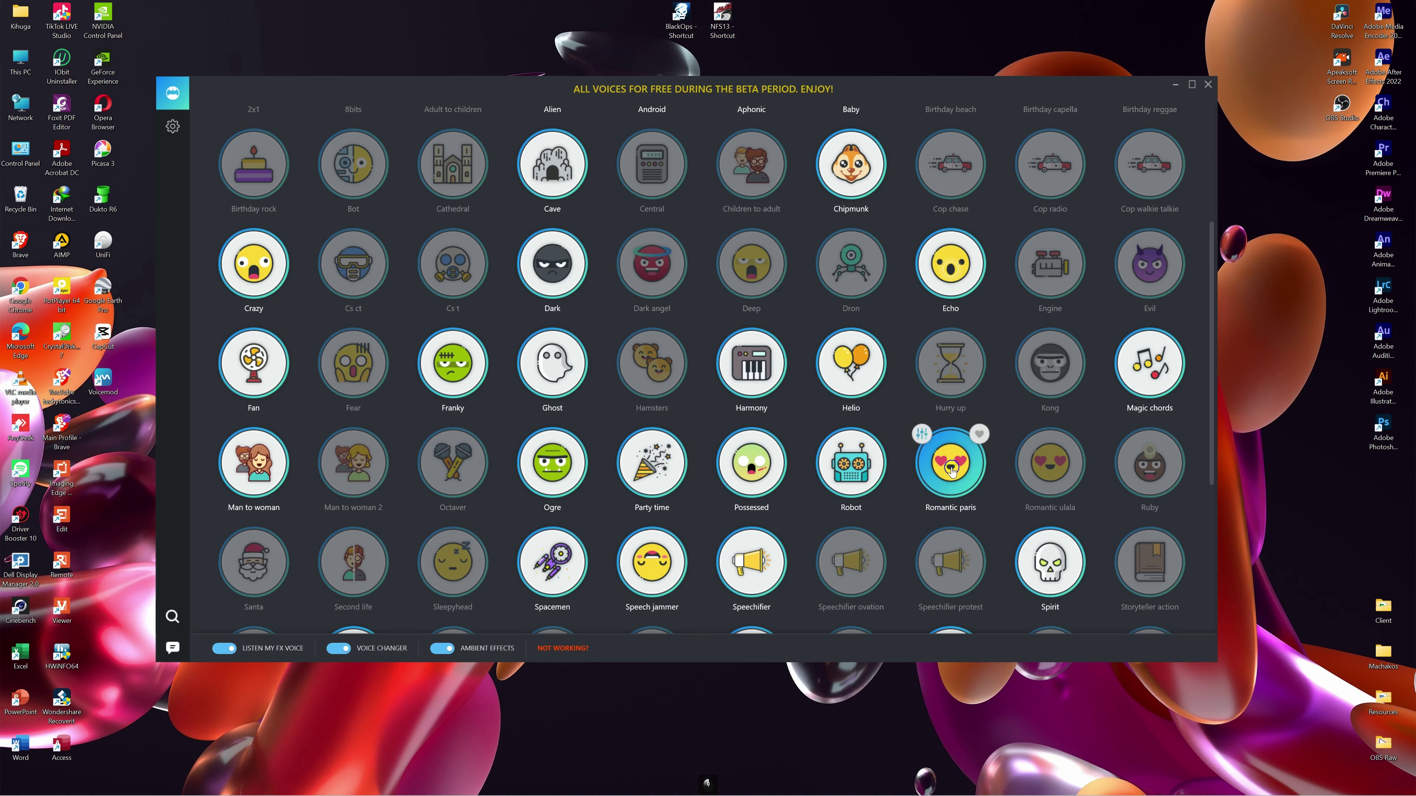
Try the Underwater, Woman to man and Zombie voices, then open Voicemod's Settings
scroll(950, 504, down, 3)
scroll(951, 505, up, 2)
scroll(951, 505, down, 2)
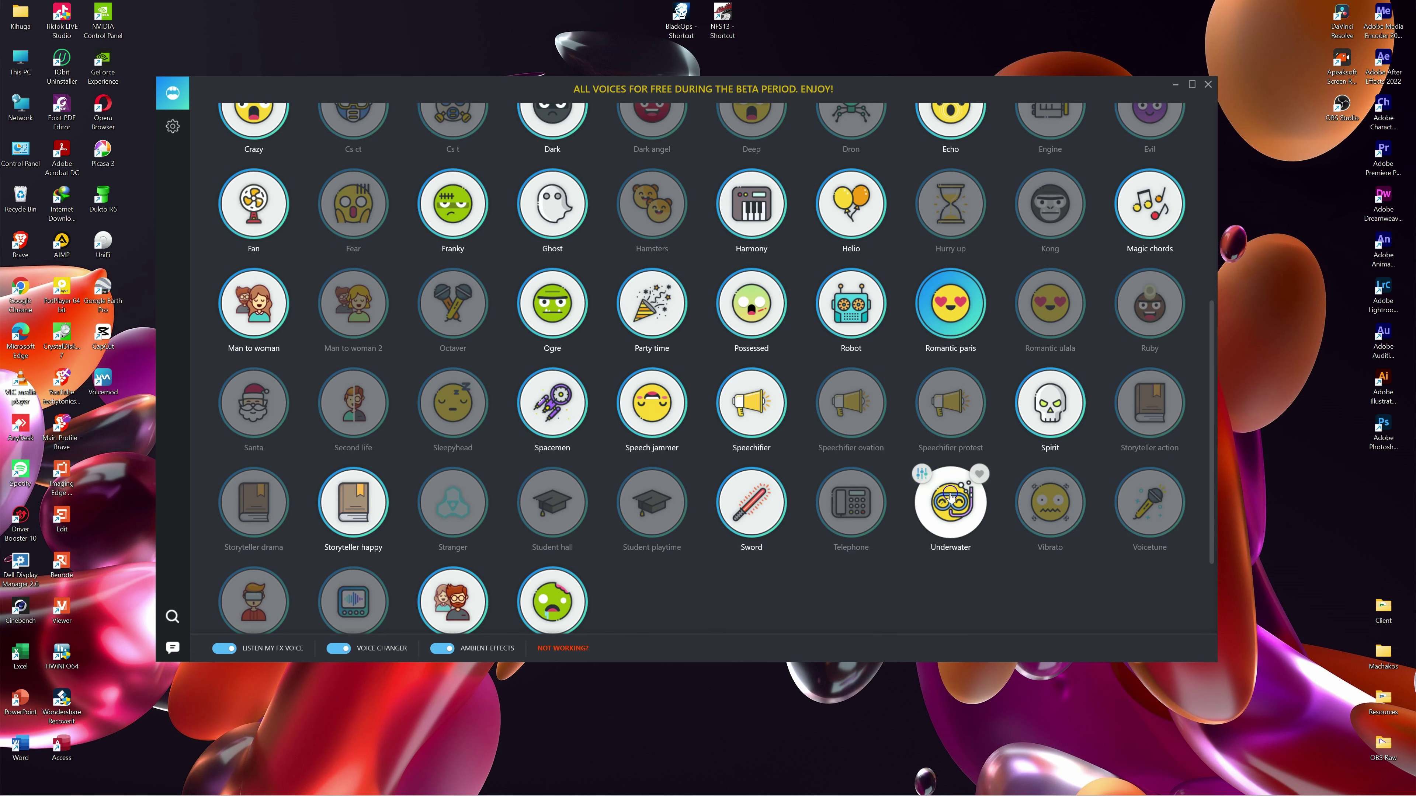
click(951, 505)
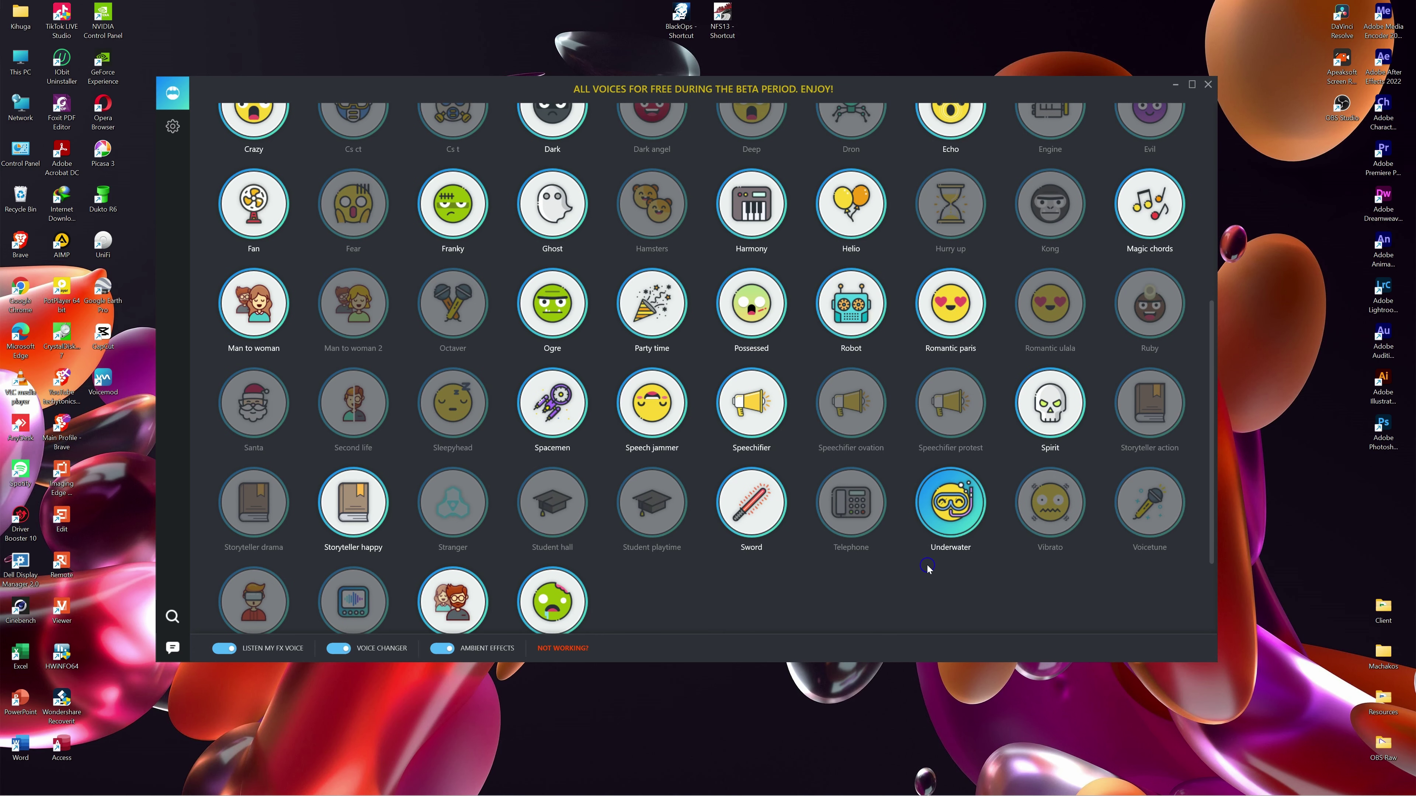
scroll(661, 566, down, 3)
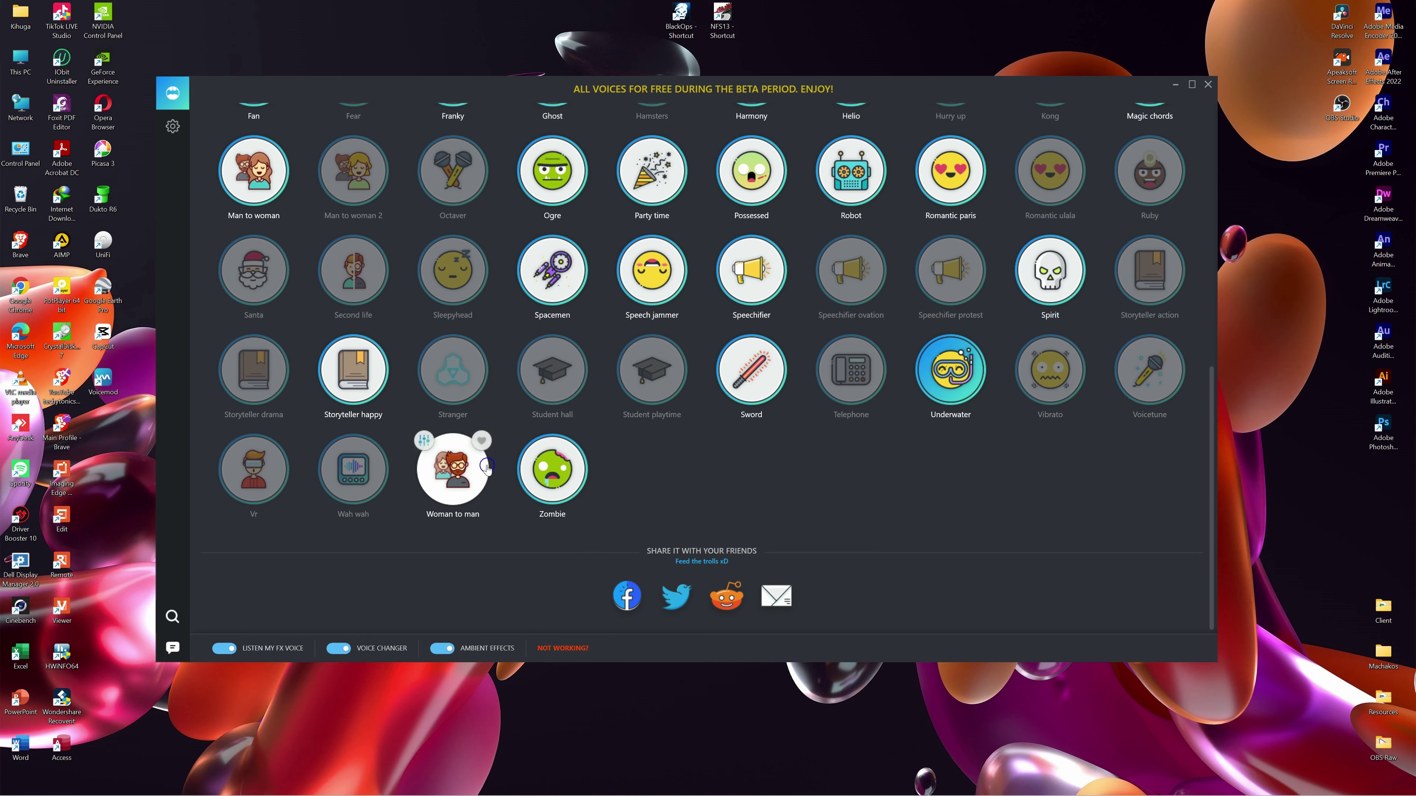
click(460, 474)
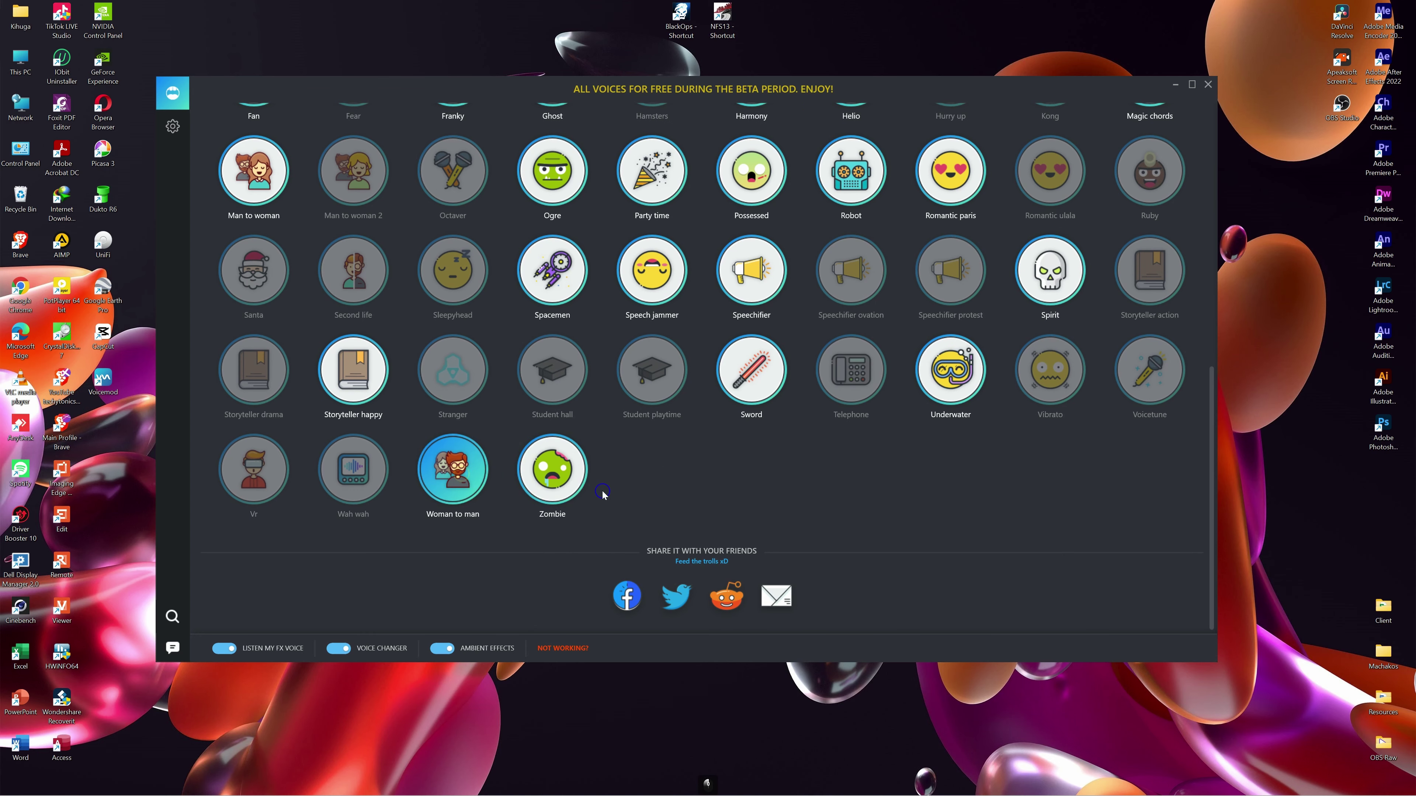
click(553, 474)
scroll(661, 475, up, 3)
scroll(662, 473, up, 2)
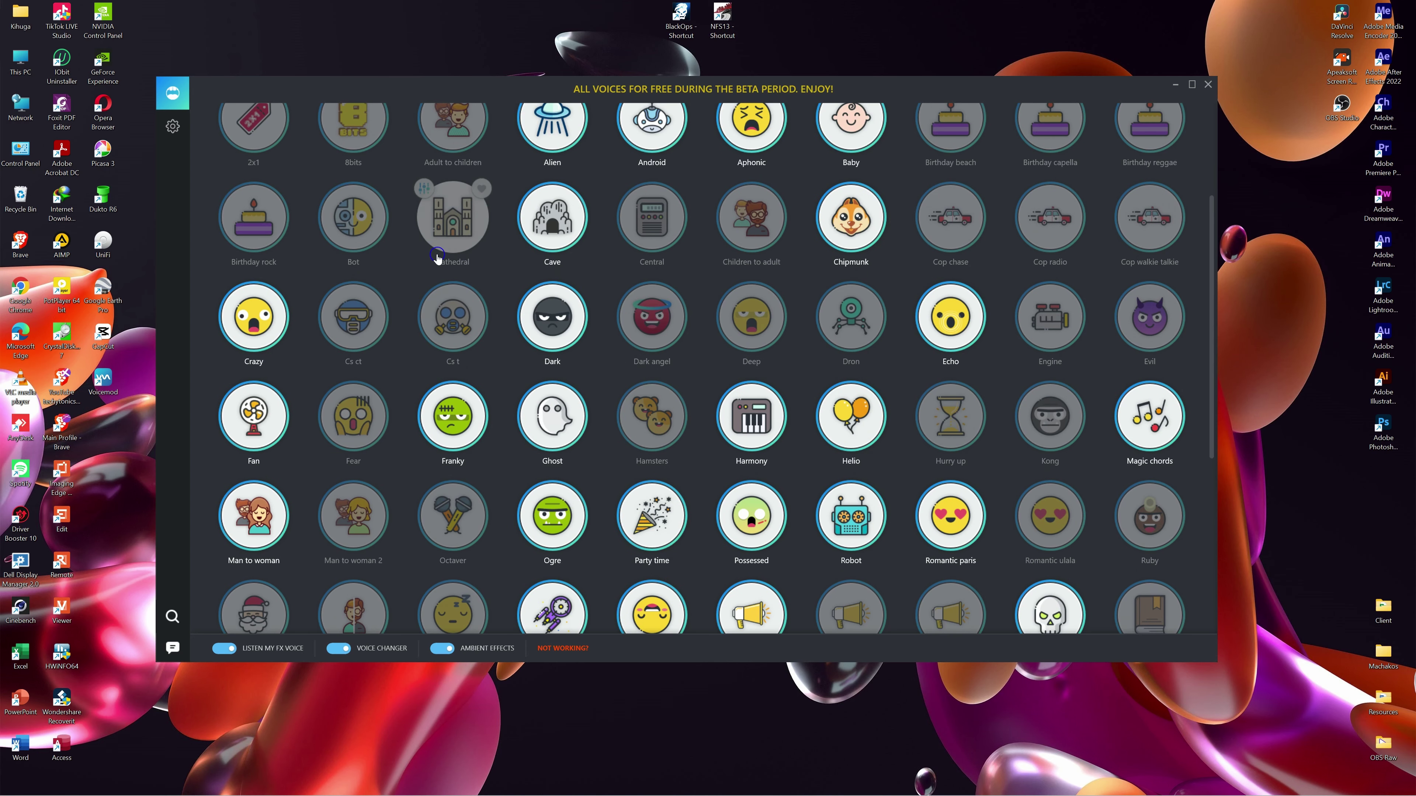
scroll(440, 246, up, 2)
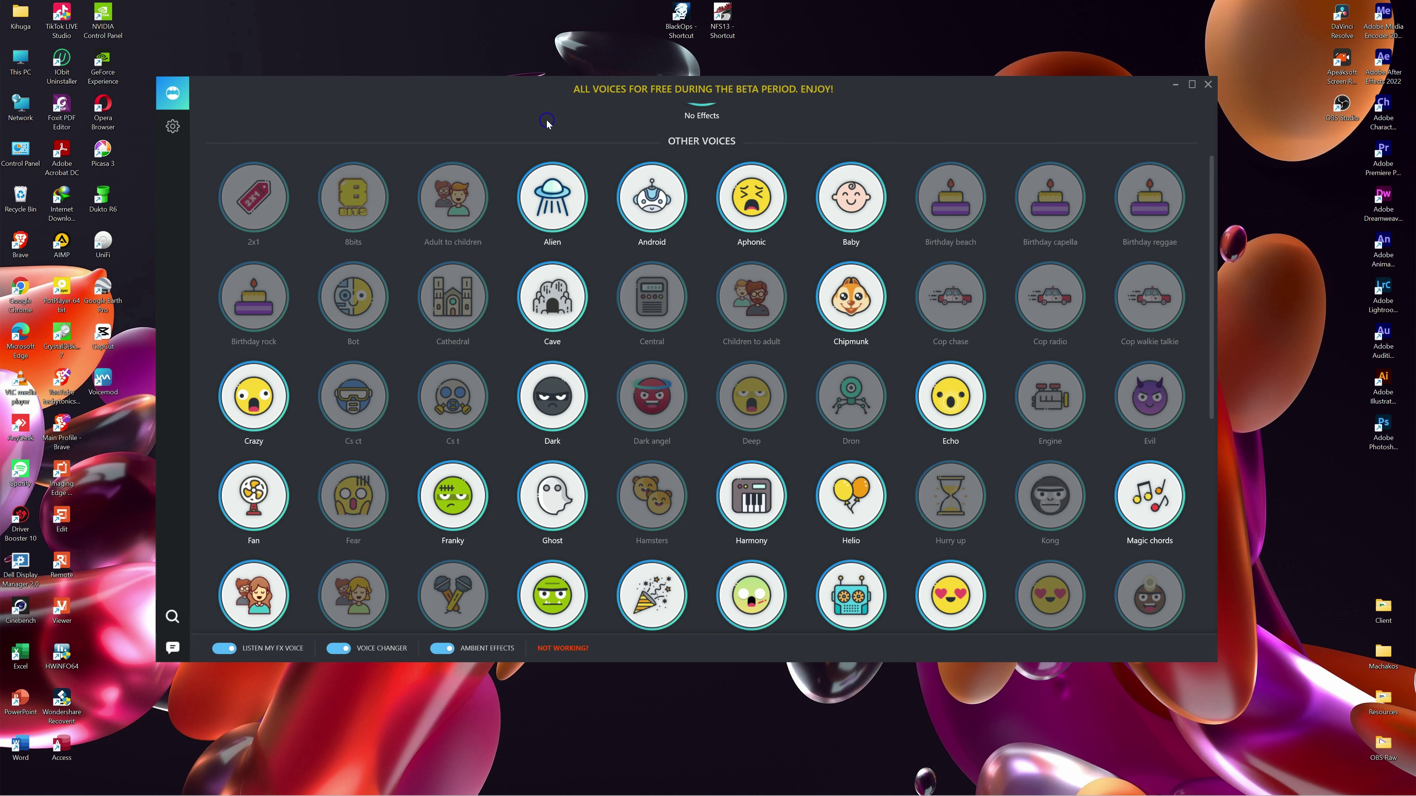
scroll(774, 193, up, 2)
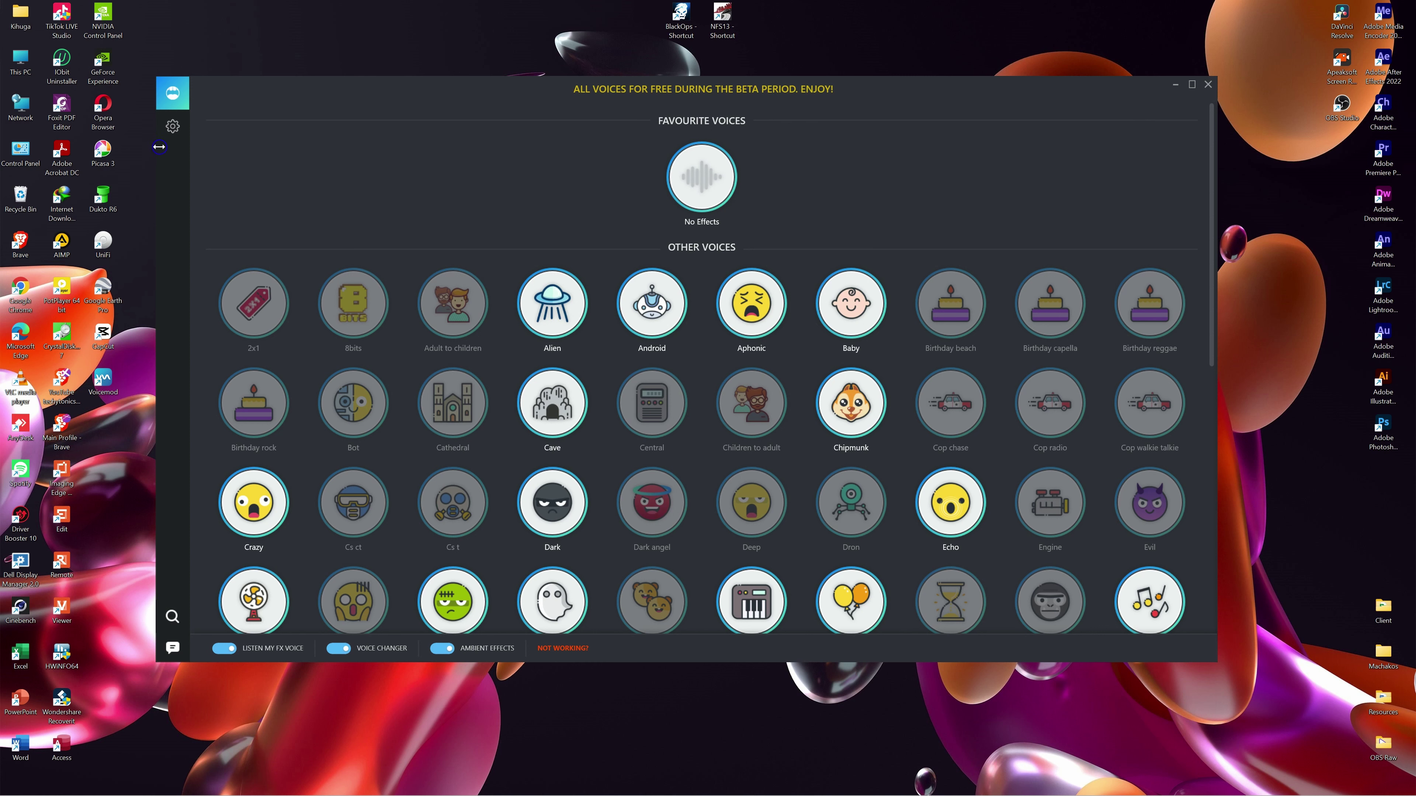
click(172, 126)
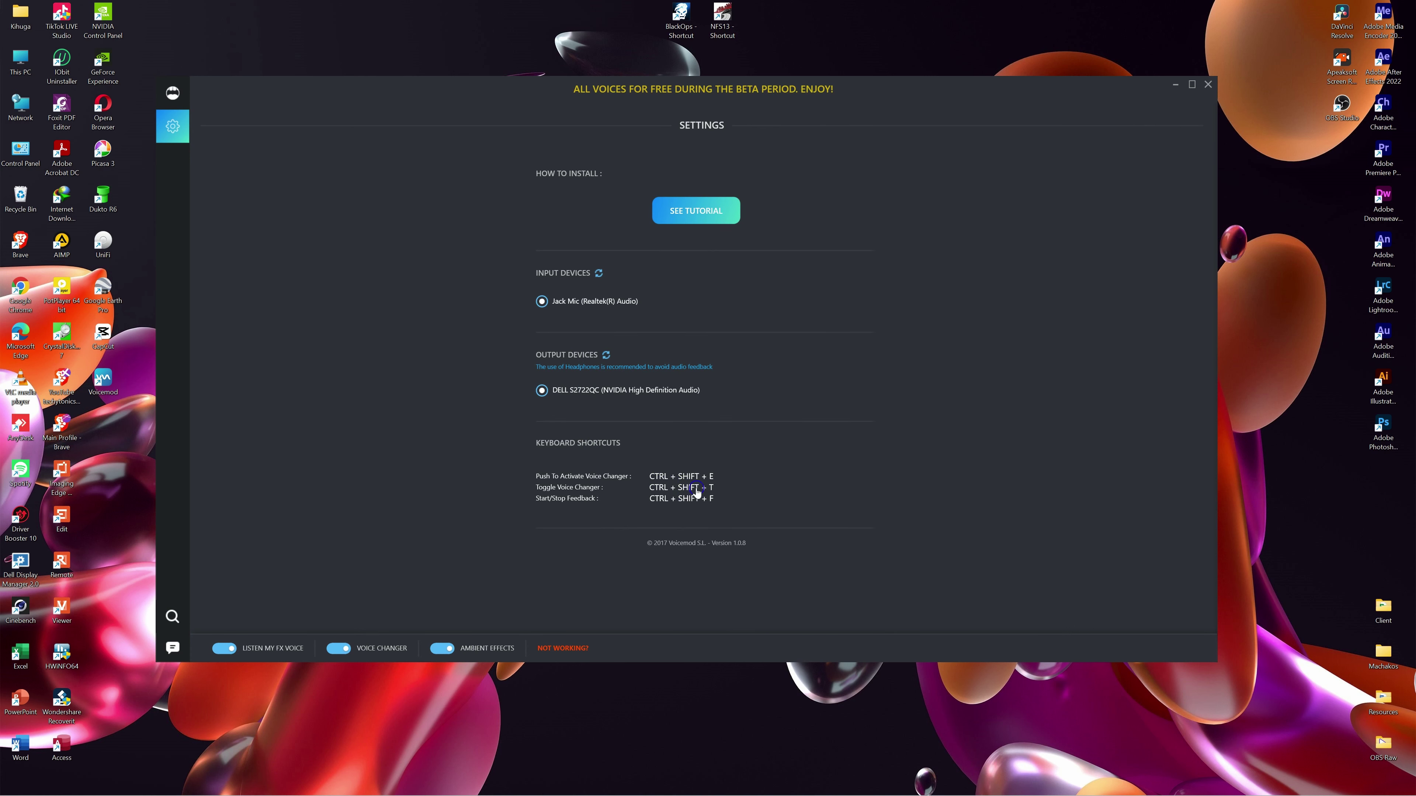
Check the push-to-activate shortcut, then close Voicemod past its audio-config reminder
click(681, 479)
click(1207, 85)
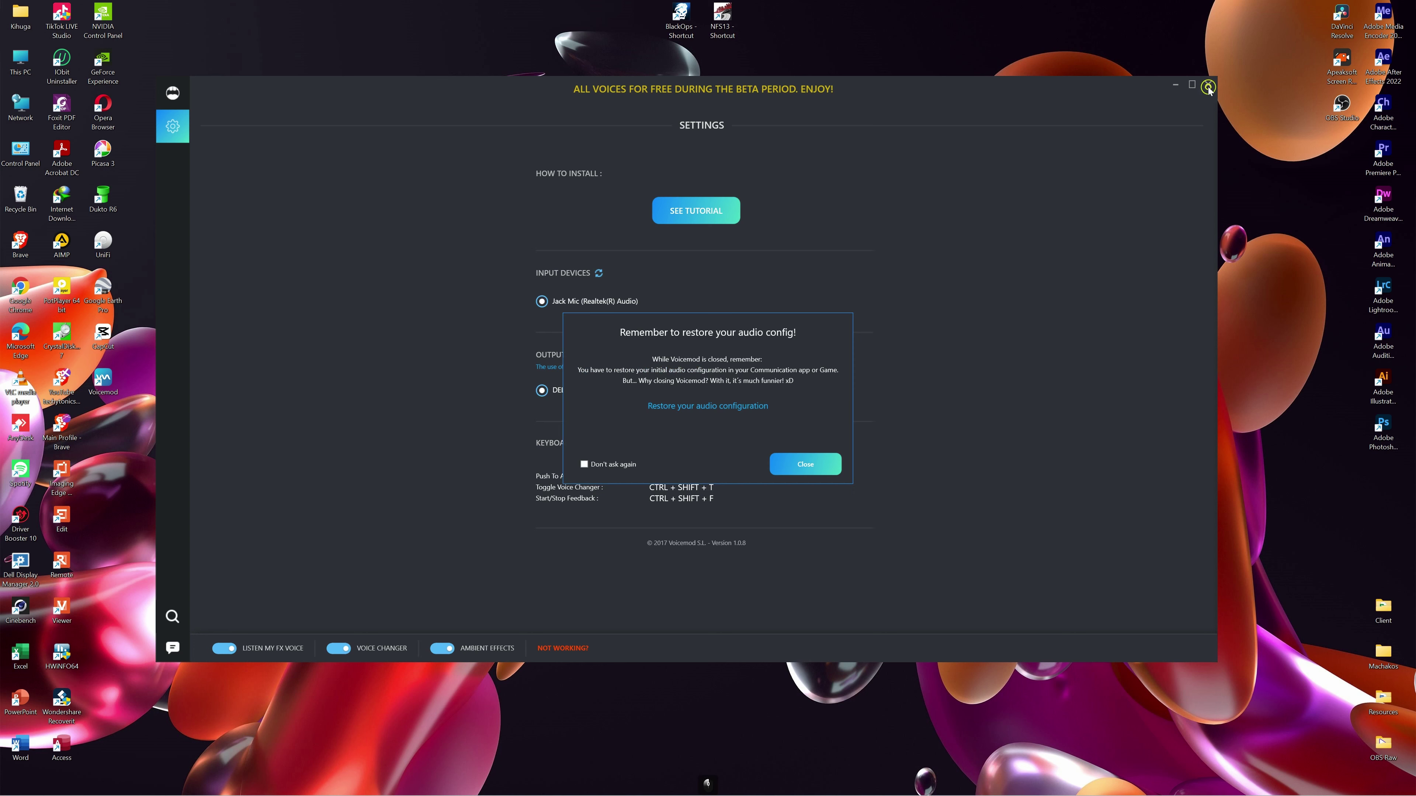
click(792, 464)
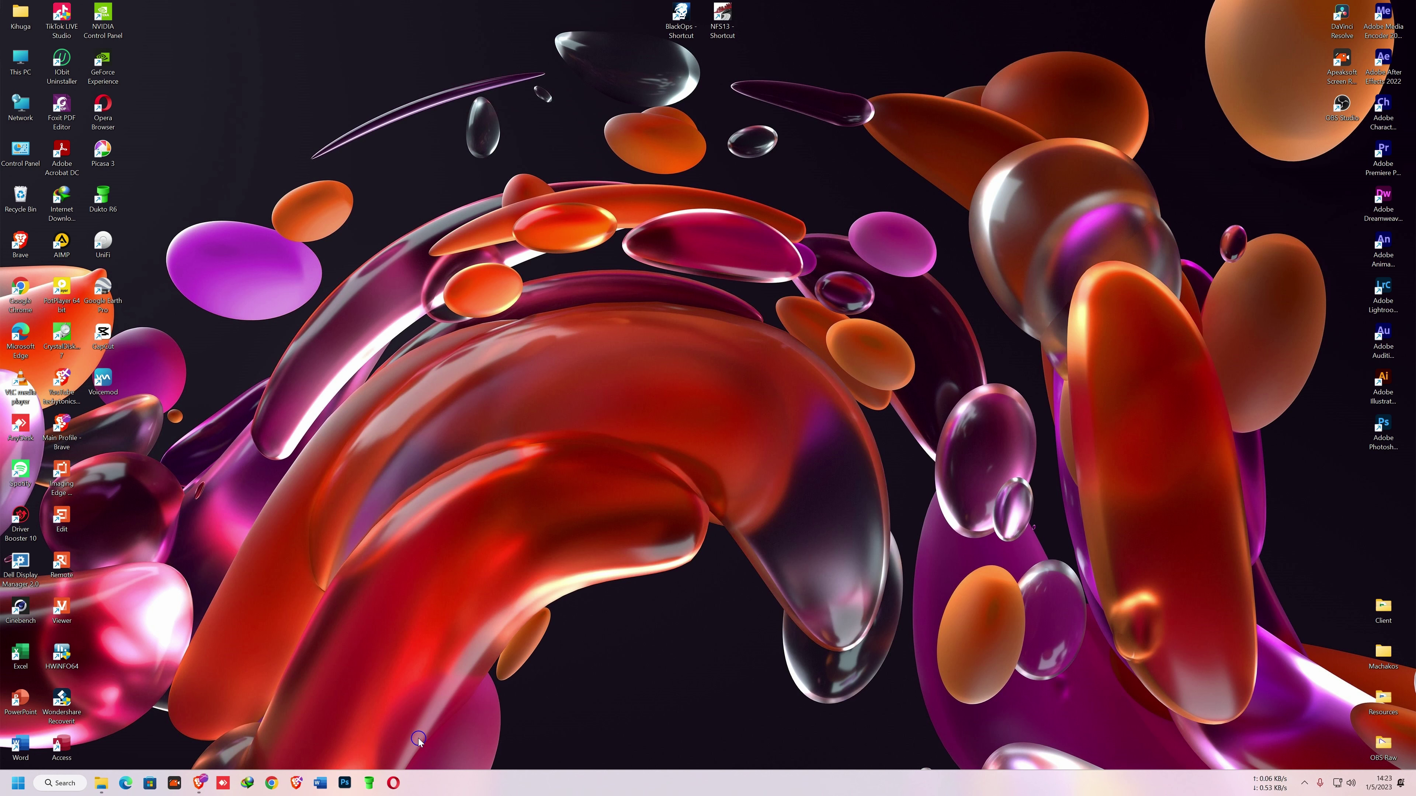